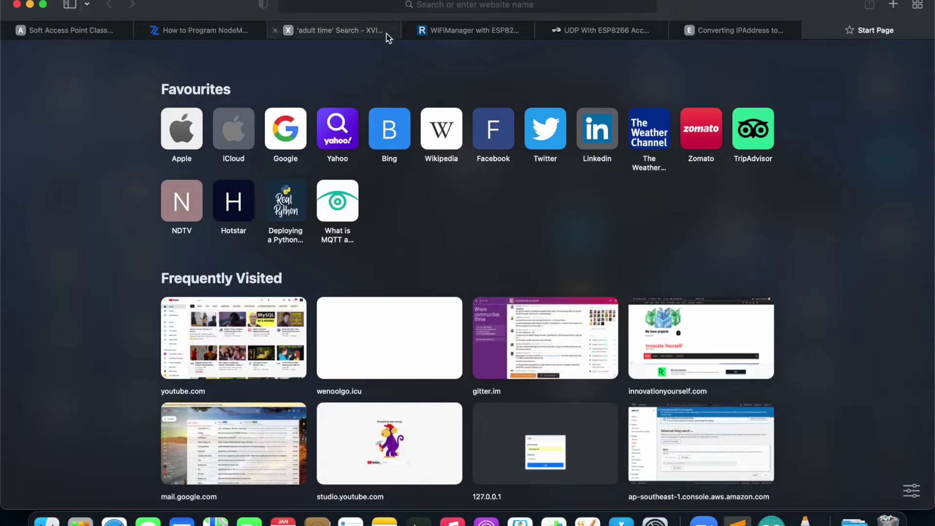
Step: Load domainracer.com from the Safari address bar autofill and browse its homepage
click(443, 4)
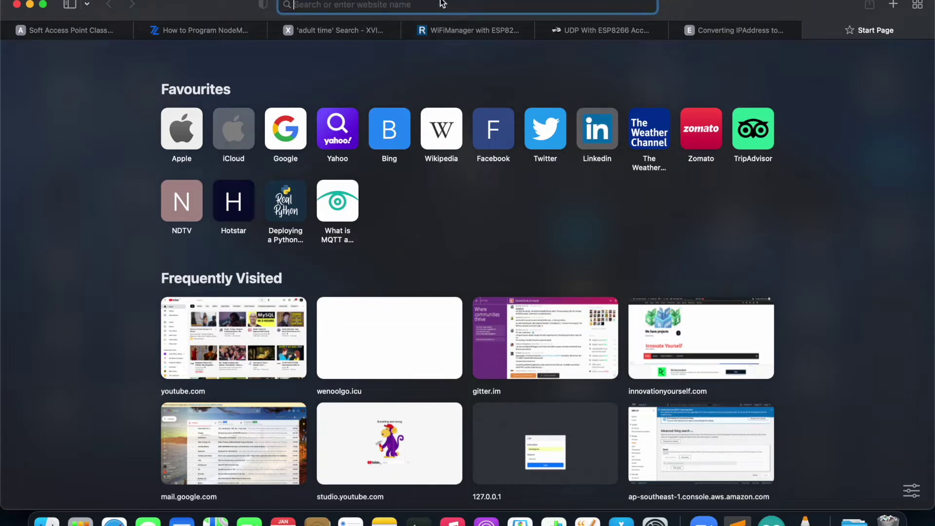
text(domainracer.com)
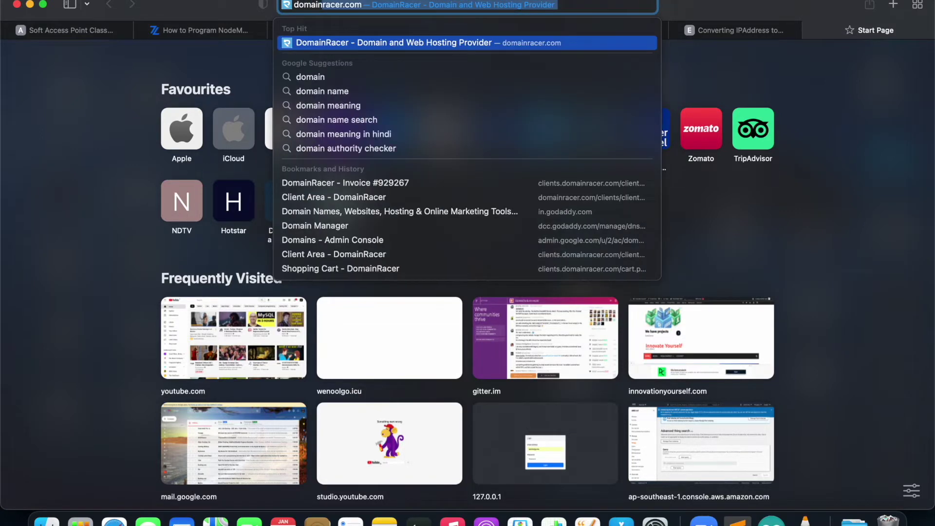
key(Return)
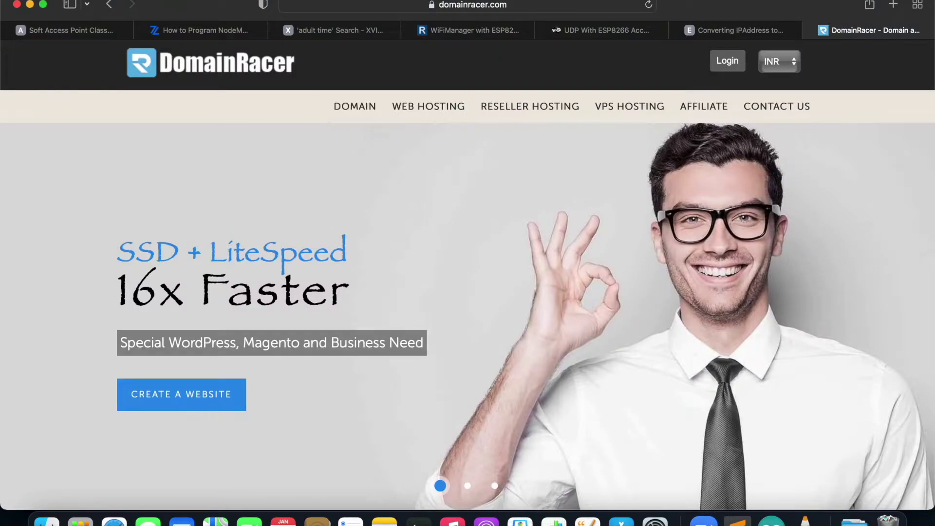
scroll(485, 229, down, 15)
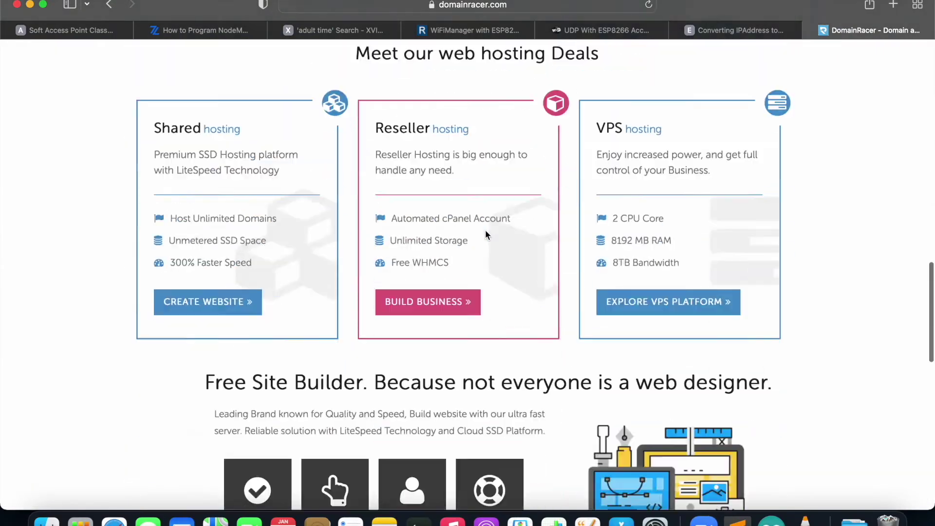
scroll(485, 235, down, 10)
scroll(485, 235, up, 20)
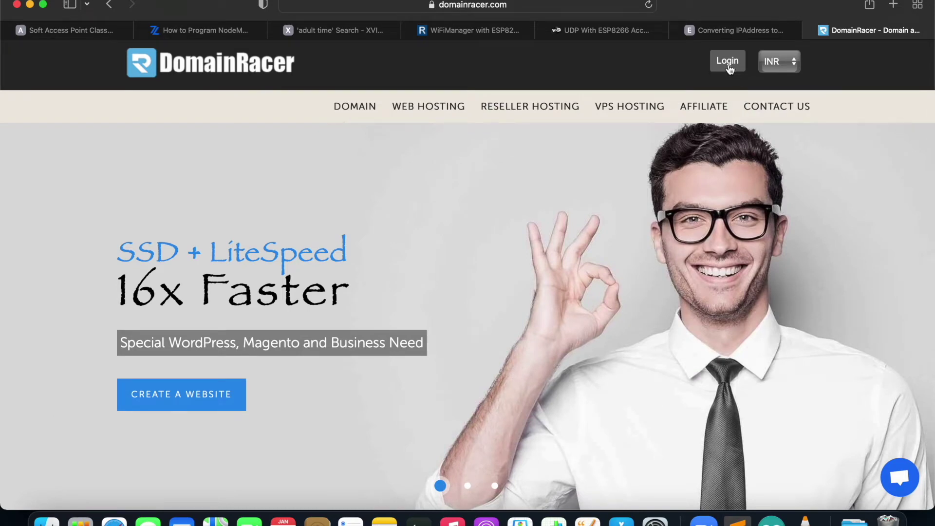
Step: From Login open Register and enter the user's first name, last name, company and e-mail
click(733, 67)
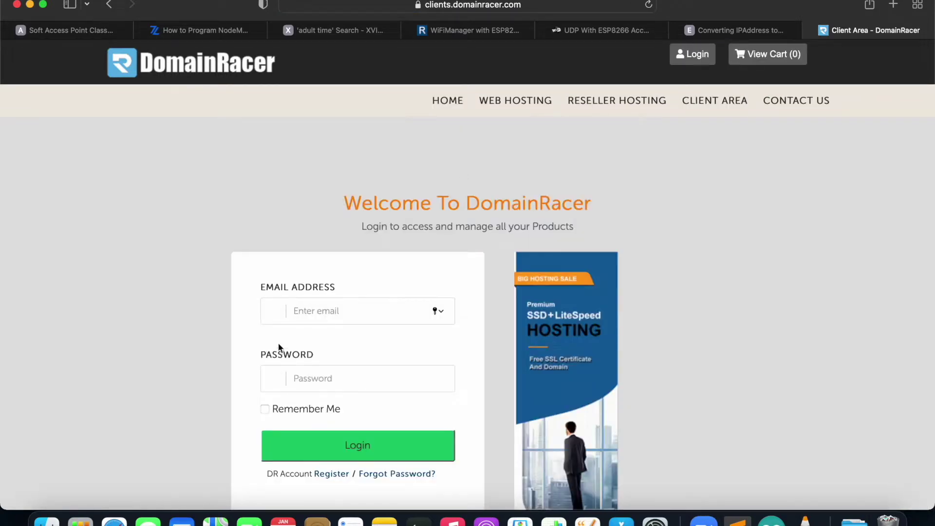
scroll(319, 320, down, 3)
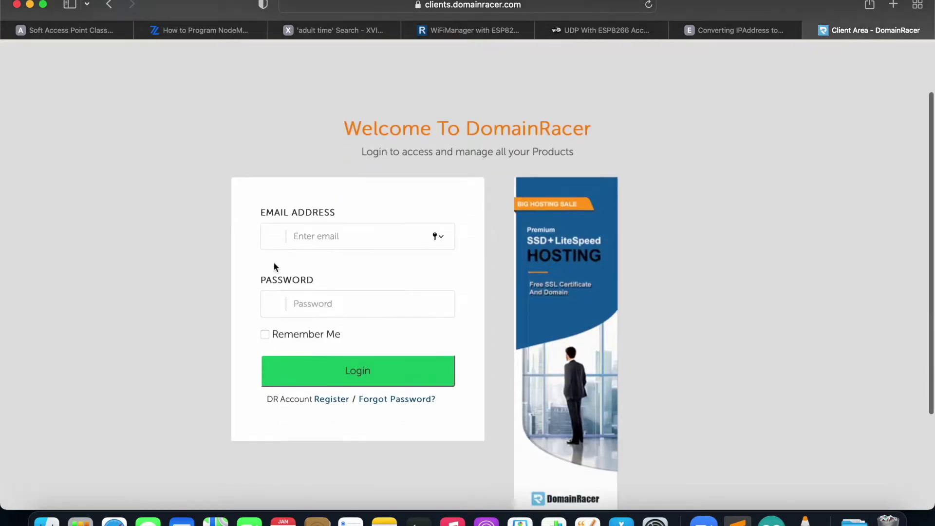
click(325, 405)
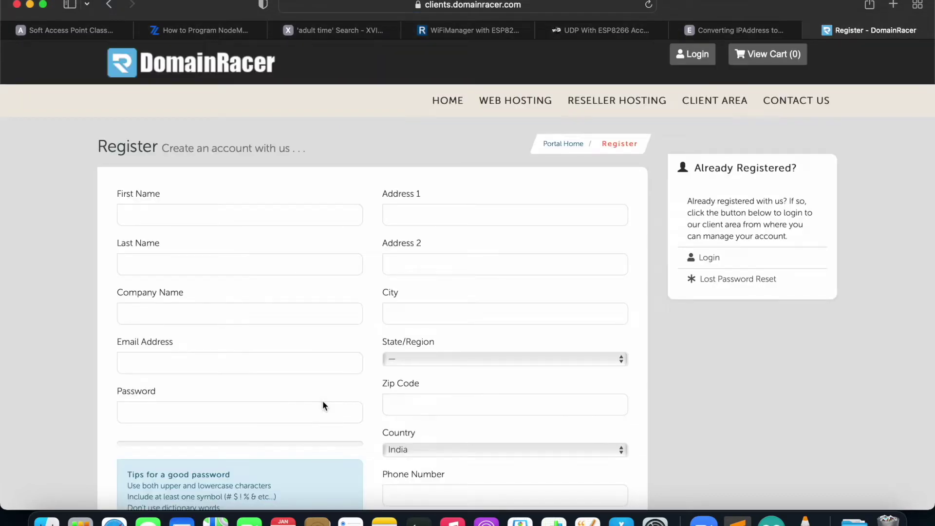
click(167, 224)
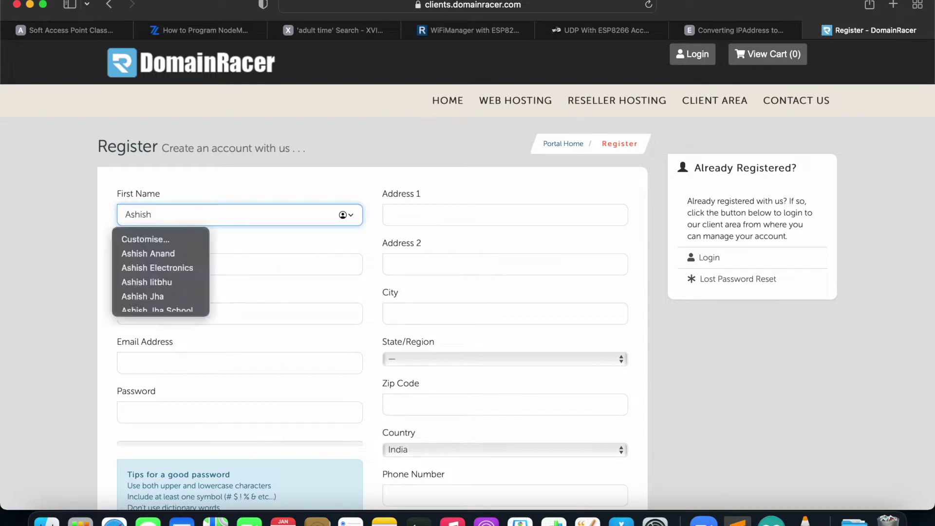
key(Tab)
key(Tab)
text(Innovate)
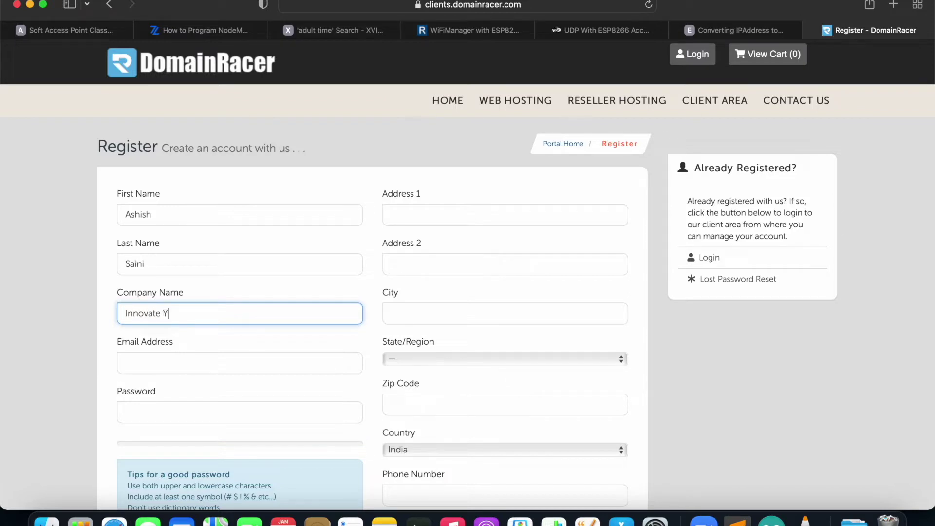
key(Tab)
text(innovate)
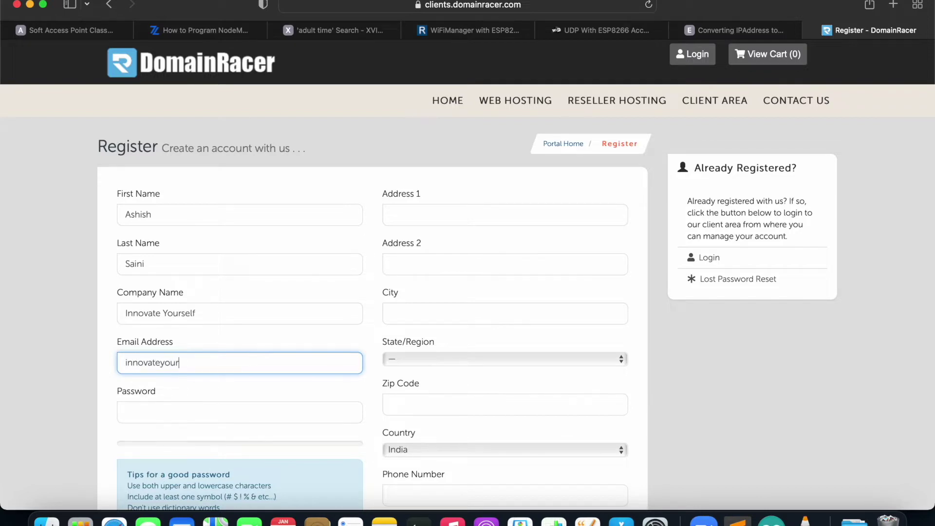
Step: Enter the account password and its confirmation
click(195, 412)
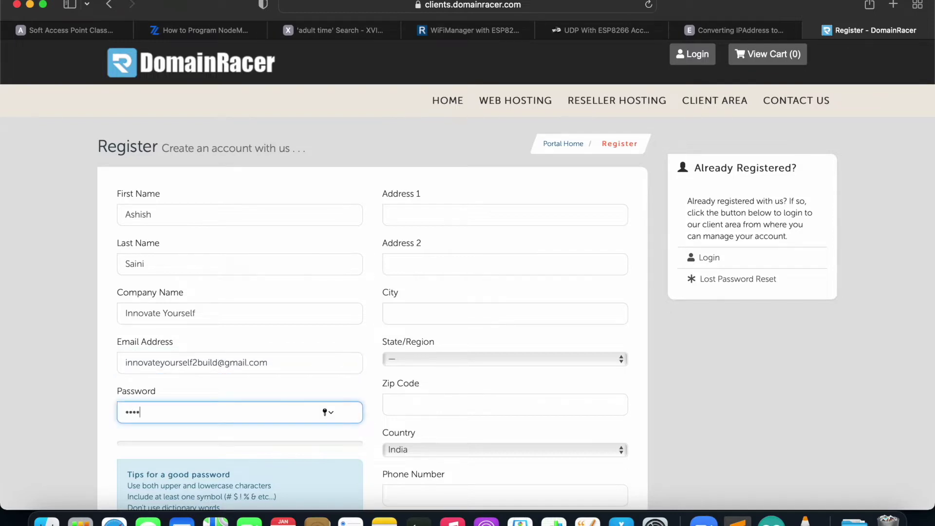
key(BackSpace)
key(BackSpace)
key(BackSpace)
text(•••)
scroll(300, 282, down, 5)
click(175, 384)
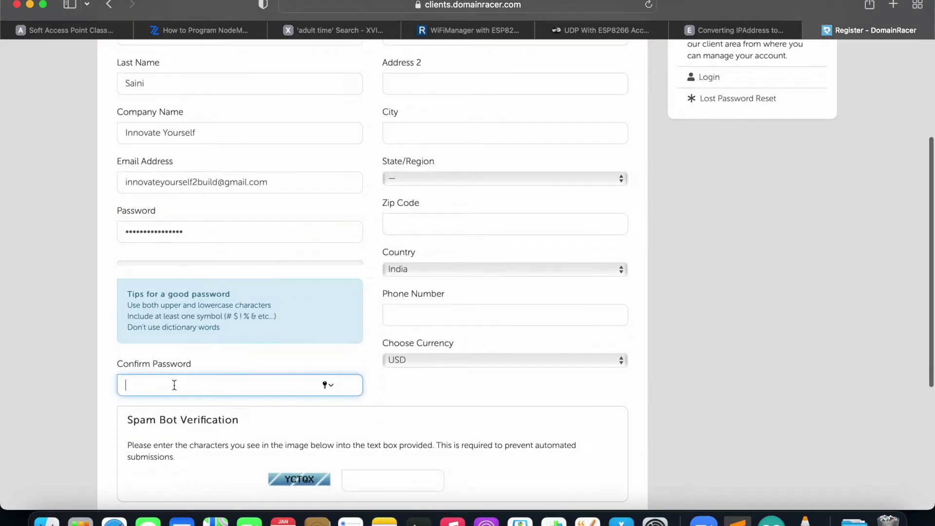
text(••••••••••••••••)
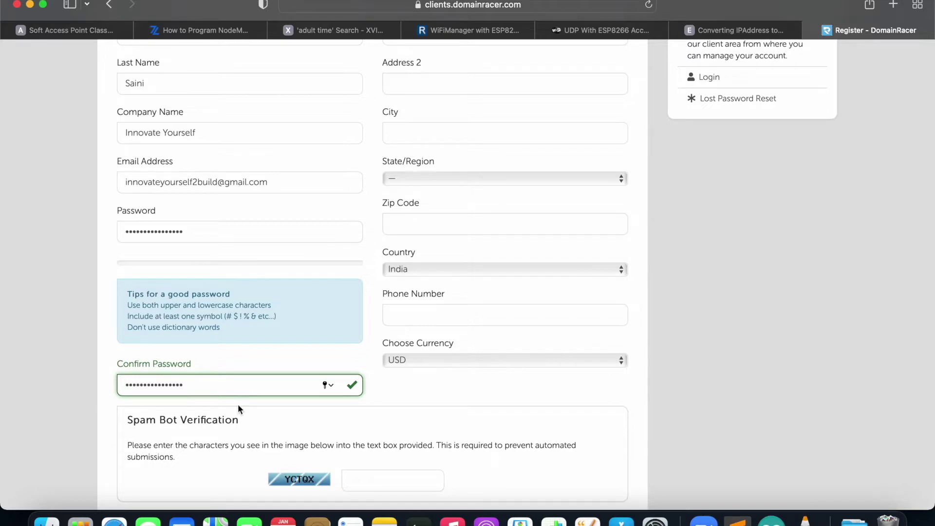
Step: Fill the address, choose Delhi as the state, enter the verification code and submit
scroll(264, 408, up, 5)
click(473, 217)
scroll(472, 217, down, 3)
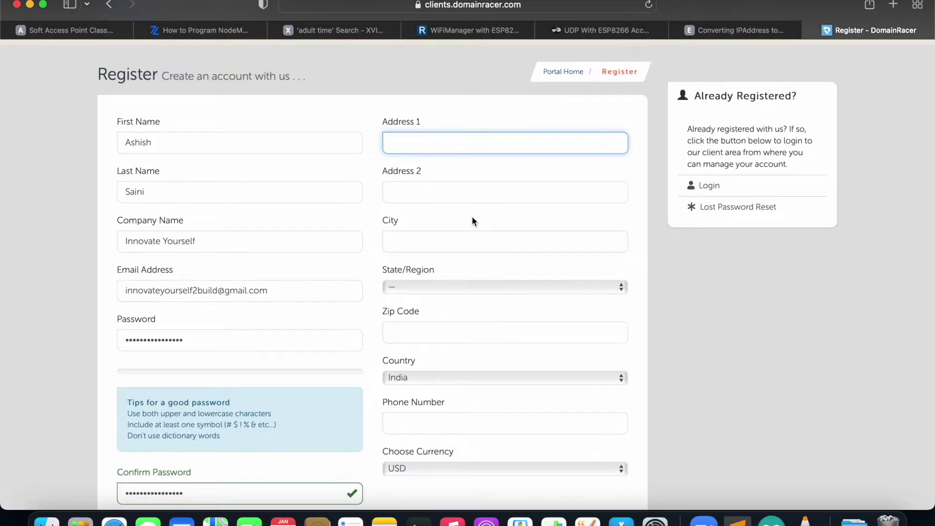
scroll(471, 221, down, 4)
click(447, 193)
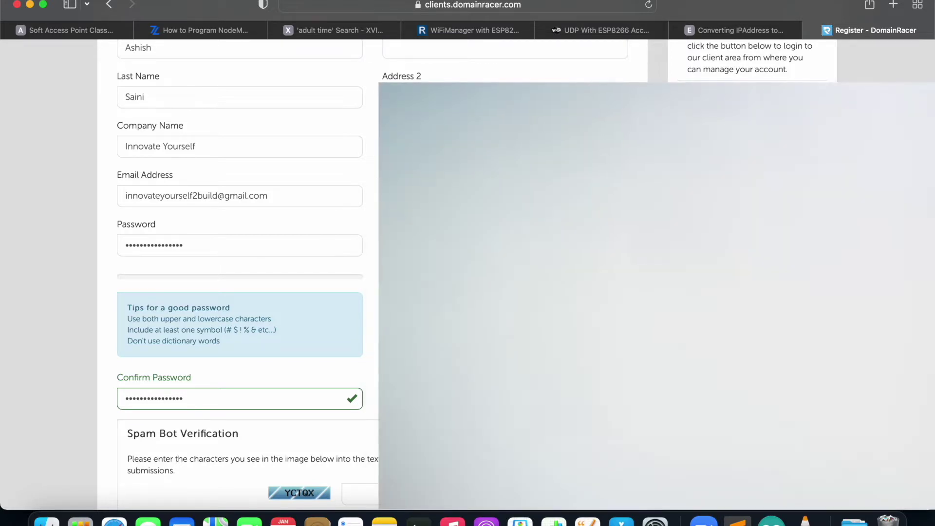
click(360, 495)
text(YCTQX)
scroll(237, 292, up, 7)
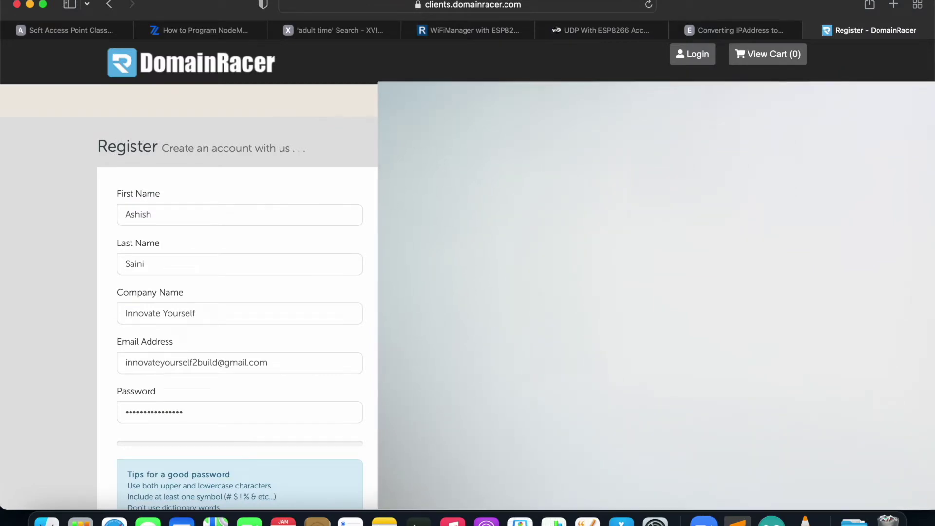
scroll(348, 424, down, 7)
click(362, 389)
Step: Replace the first and last name with the company name, re-enter passwords and code, accept Terms, resubmit
scroll(210, 202, down, 2)
double_click(130, 194)
text(Innovate)
key(Tab)
text(Yourself)
key(Tab)
key(Tab)
key(Tab)
text(••••••••••••••••)
key(Tab)
text(••••••••••••••••)
key(Tab)
text(UXDWN)
click(129, 457)
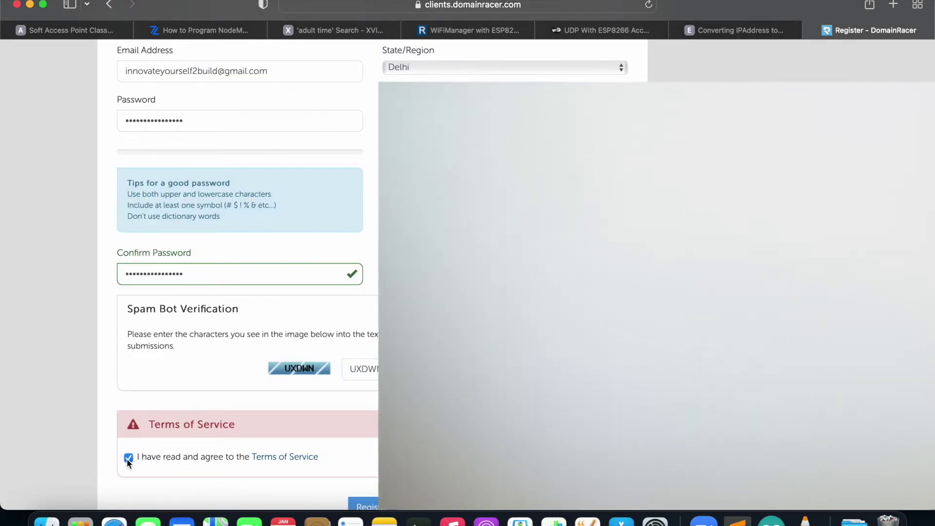
click(363, 506)
Step: Change the e-mail address, re-enter passwords and a new code, accept Terms and register
double_click(161, 425)
key(Tab)
text(••••••••••••••••)
key(Tab)
text(••••••••••••••••)
key(Tab)
text(IKVXP)
click(128, 457)
click(363, 507)
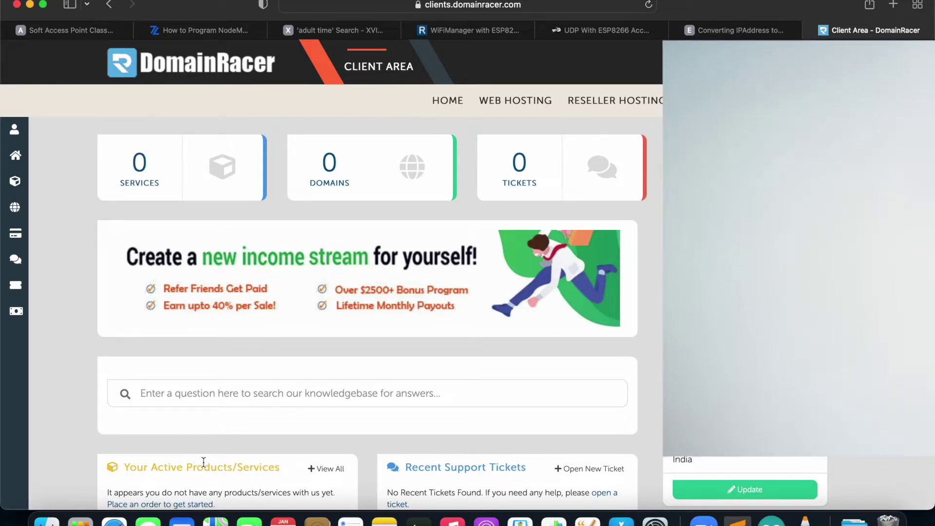
Step: Check the empty My Products & Services list under Services, then swipe back to the dashboard
scroll(204, 461, down, 3)
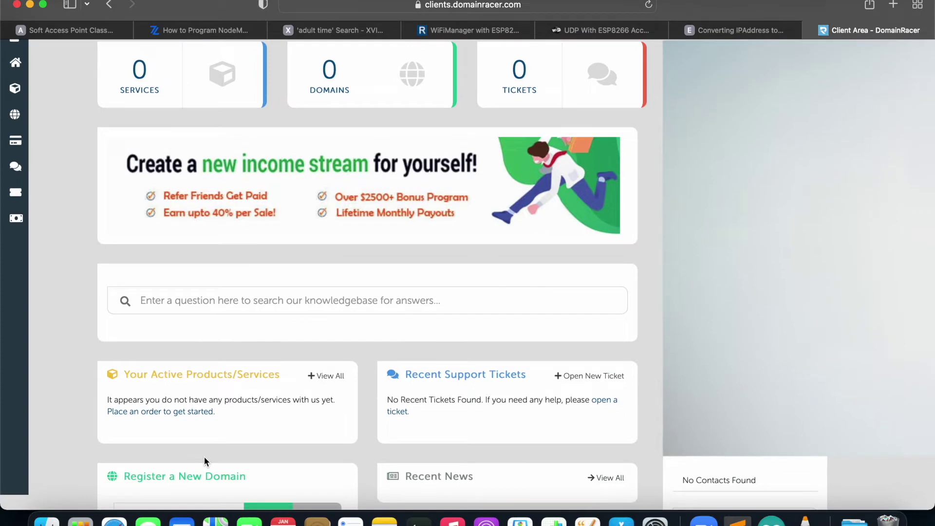
scroll(203, 457, down, 8)
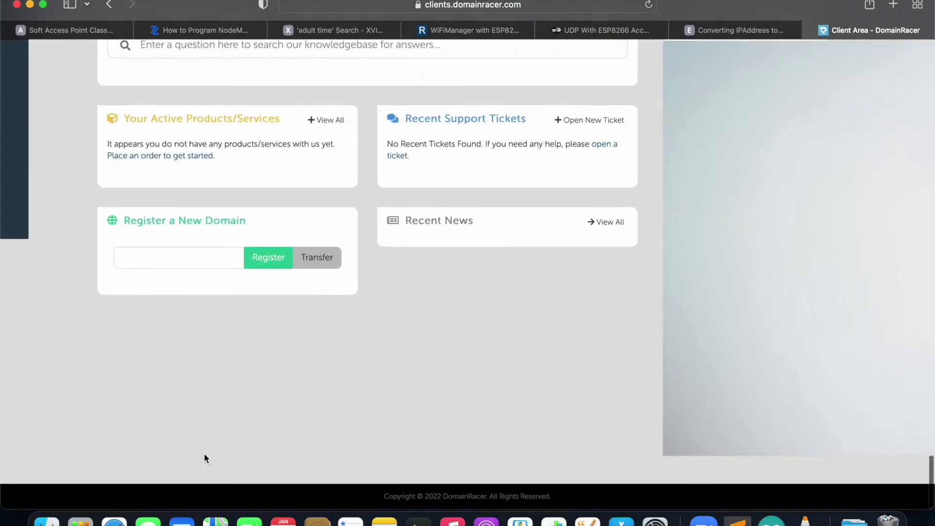
click(180, 256)
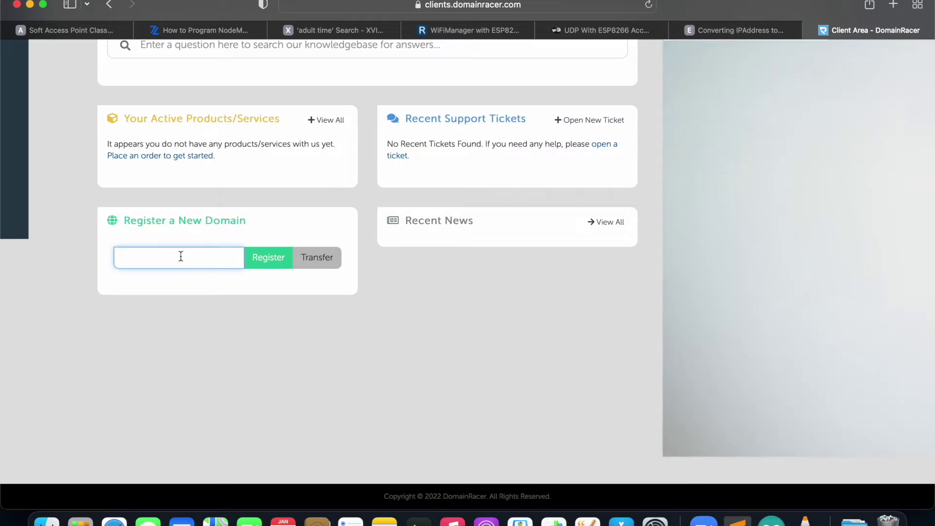
scroll(181, 256, up, 8)
mouse_move(74, 188)
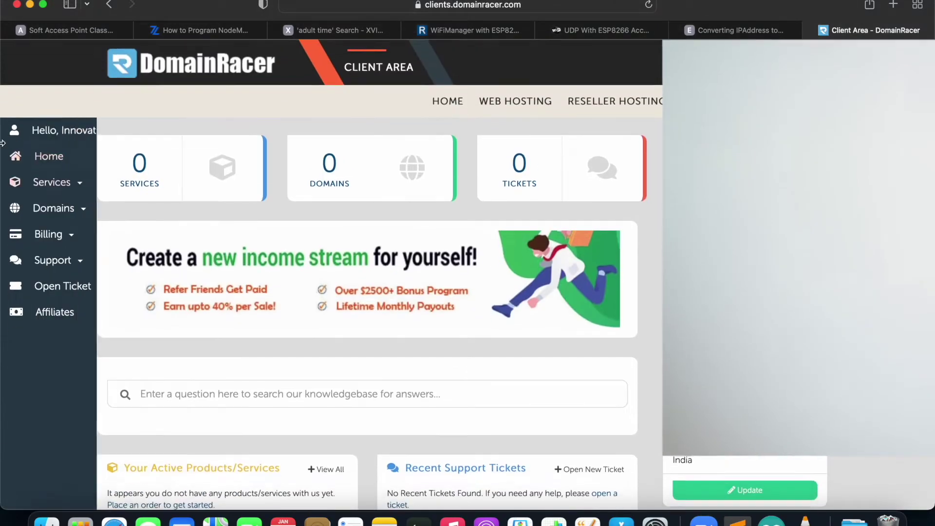
click(74, 188)
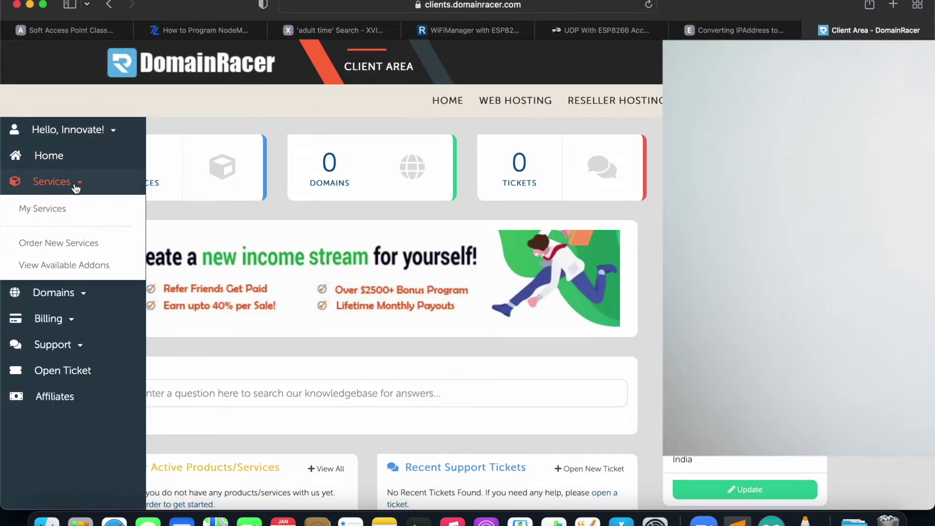
click(48, 210)
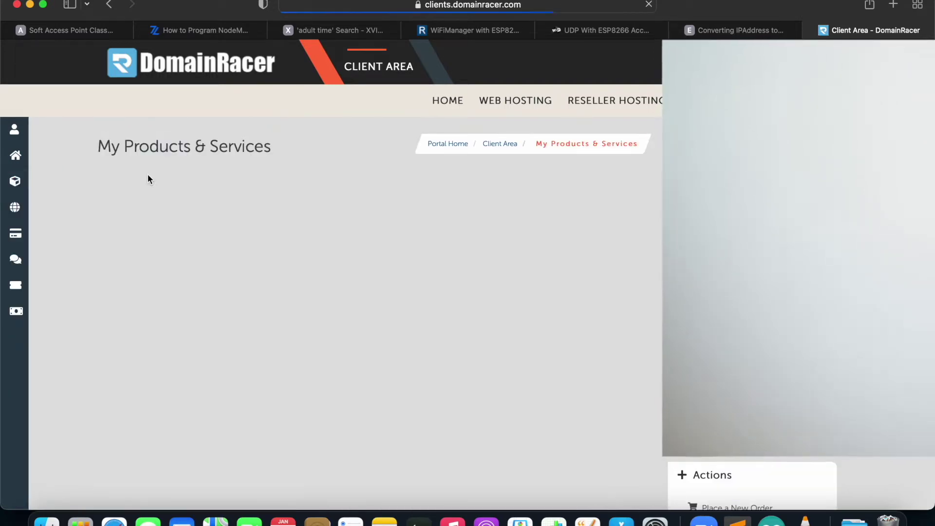
scroll(478, 236, down, 4)
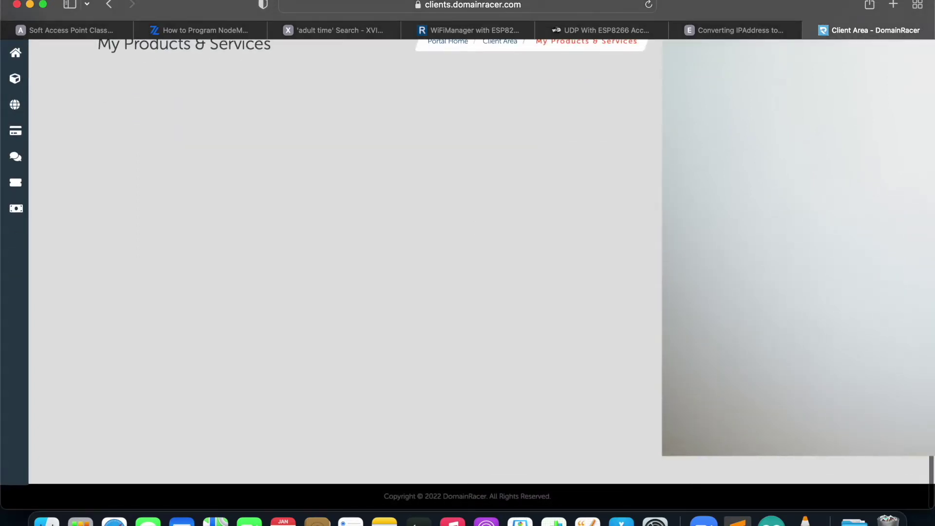
scroll(359, 412, up, 3)
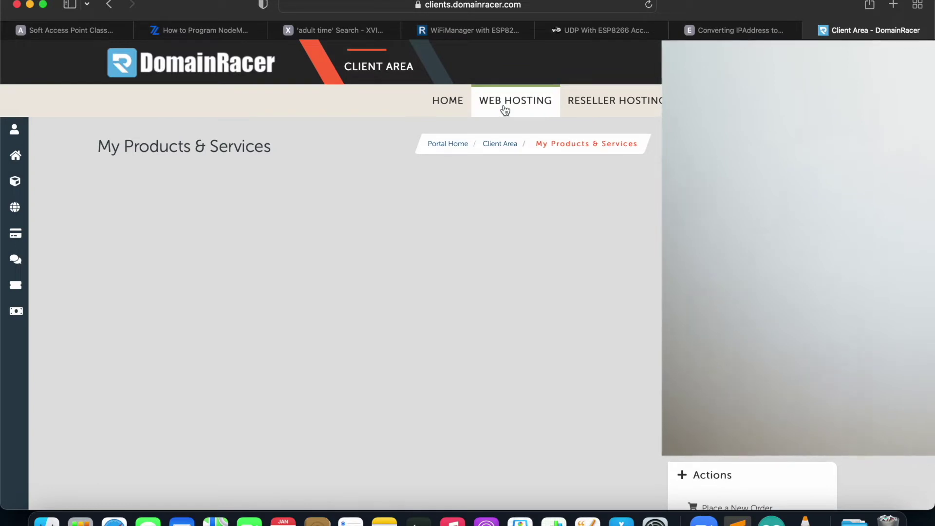
scroll(304, 258, left, 5)
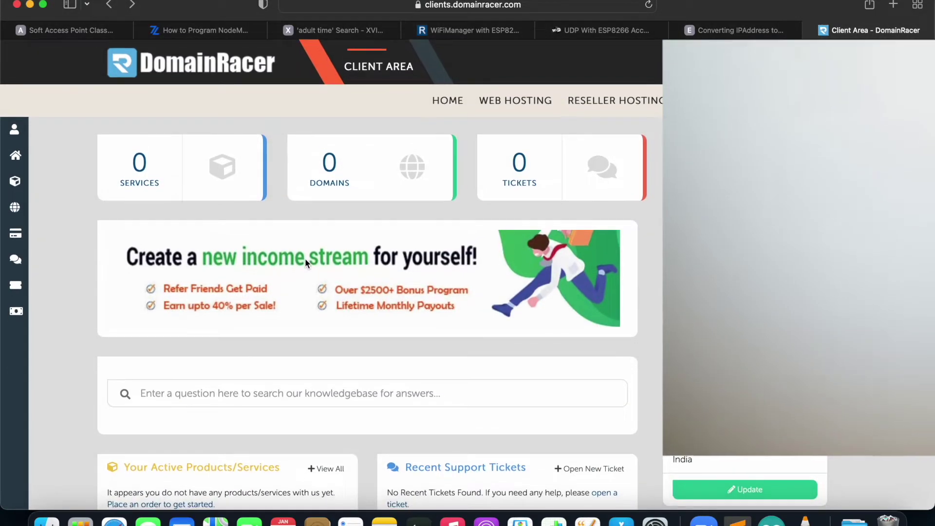
Step: On Web Hosting, keep the Personal plan at 3 years for ₹99/month and order it
click(511, 110)
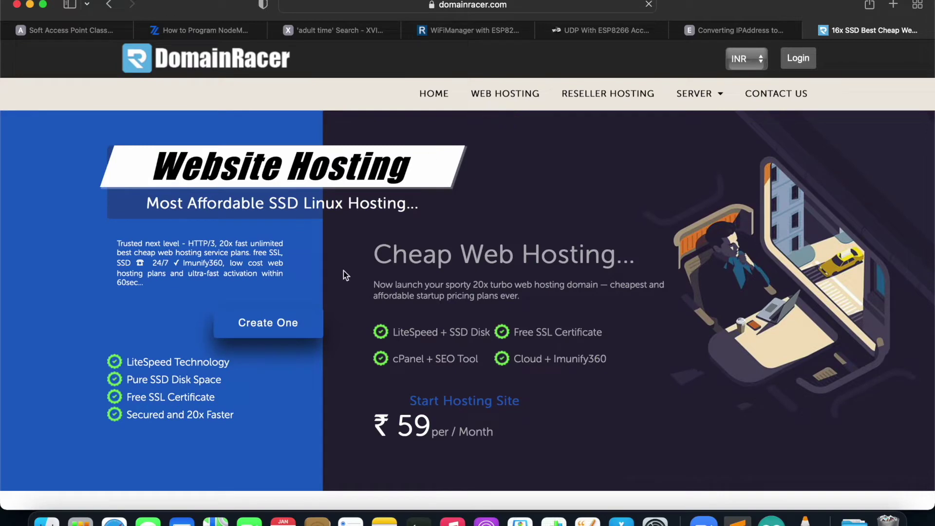
scroll(399, 388, down, 3)
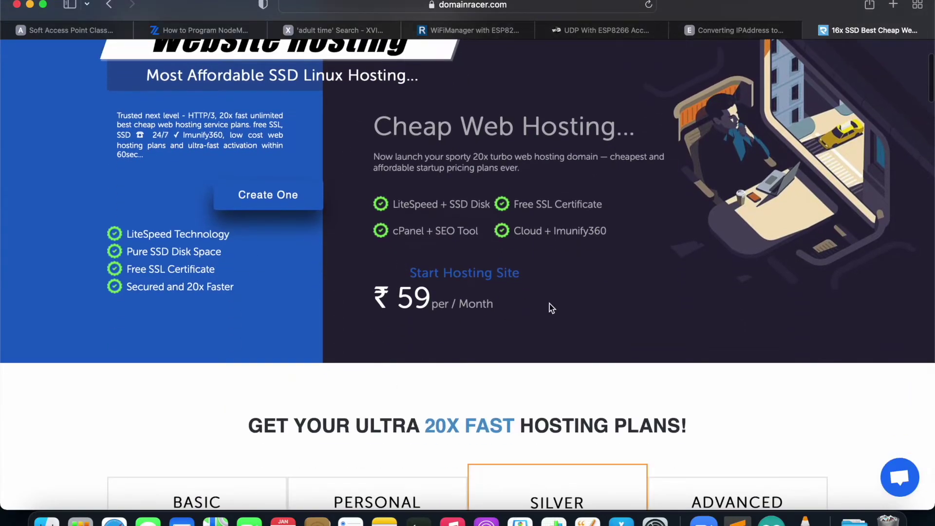
scroll(472, 306, down, 7)
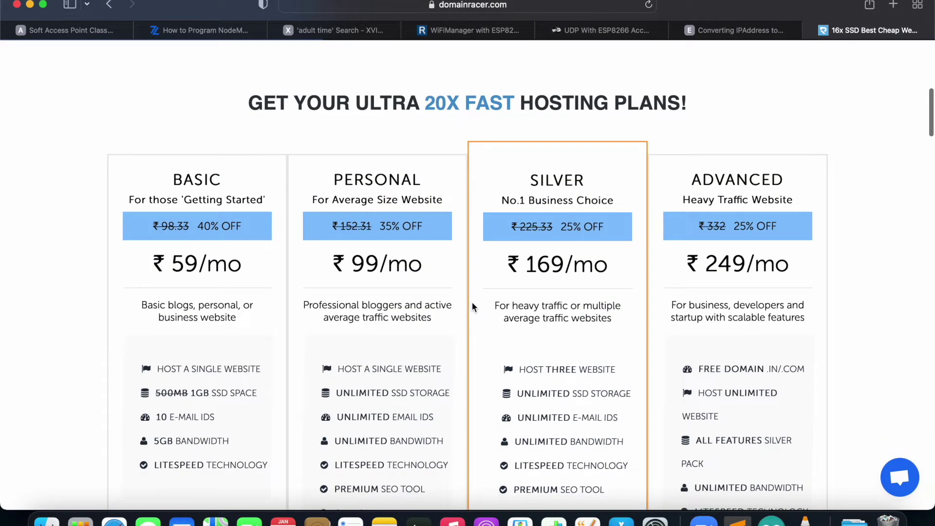
scroll(472, 302, down, 2)
scroll(362, 297, down, 2)
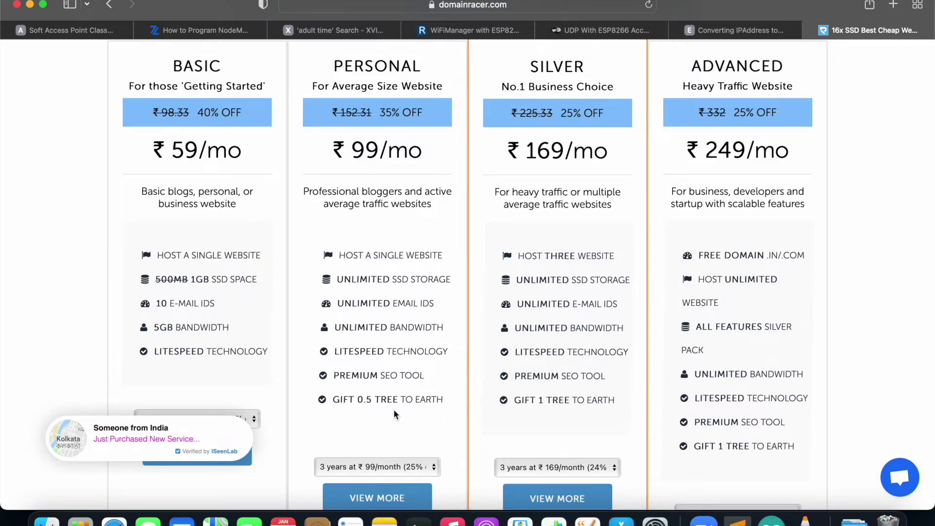
scroll(393, 414, down, 5)
click(394, 312)
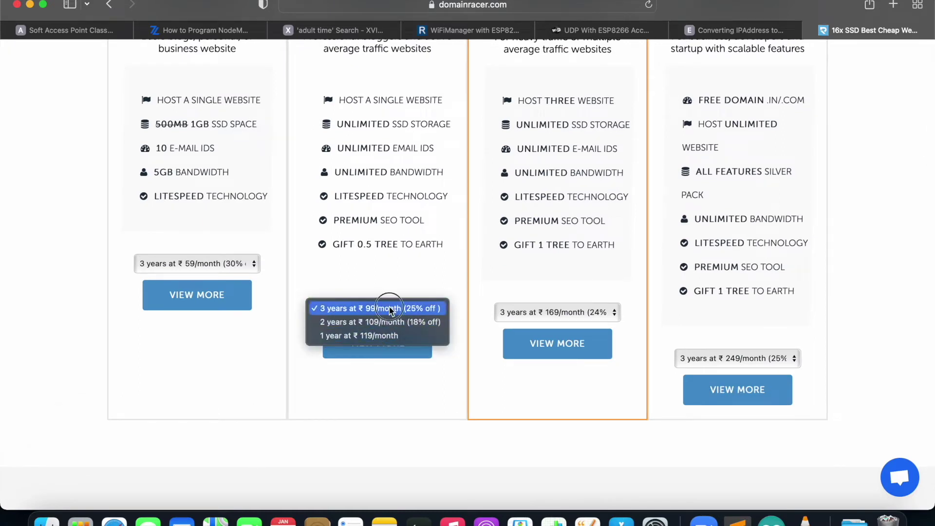
click(389, 309)
click(374, 347)
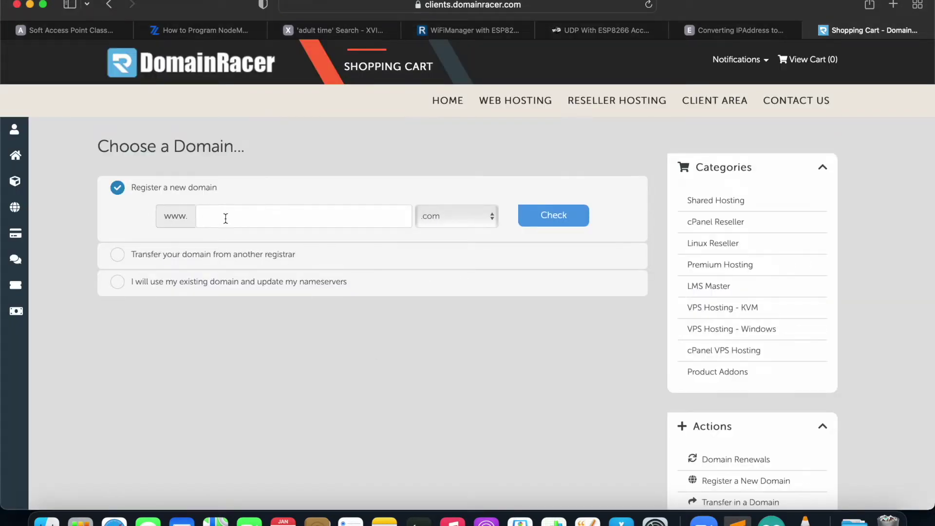
Step: Search for the new domain name with the .xyz extension and check its availability
text(ASHIS)
key(BackSpace)
key(BackSpace)
key(BackSpace)
key(BackSpace)
key(BackSpace)
click(437, 226)
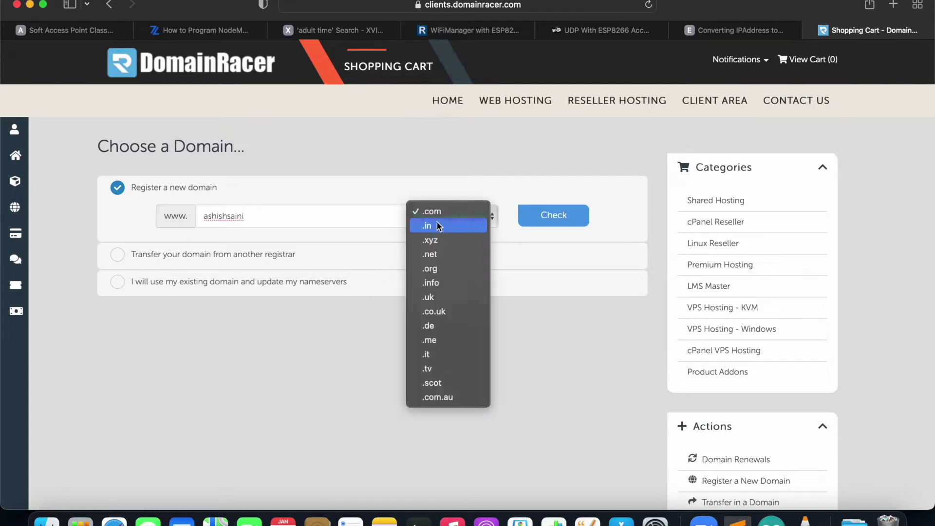
click(437, 227)
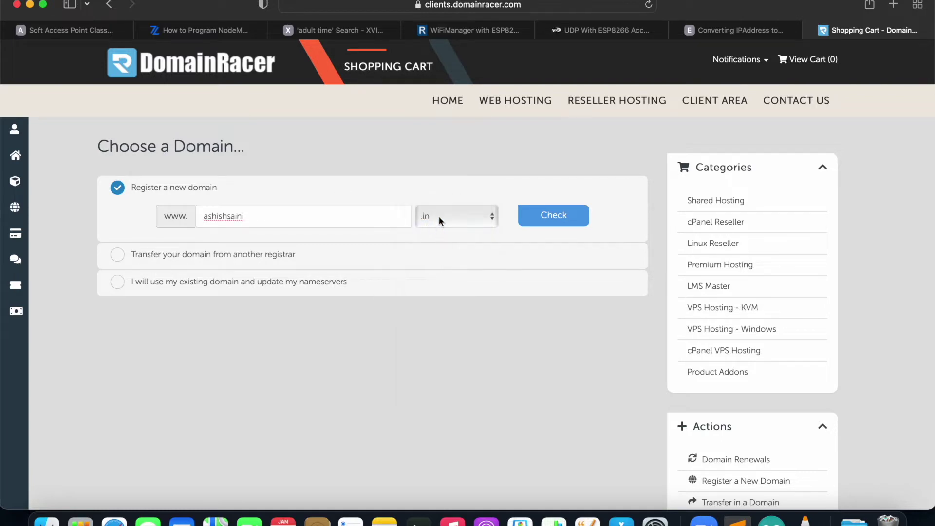
click(439, 217)
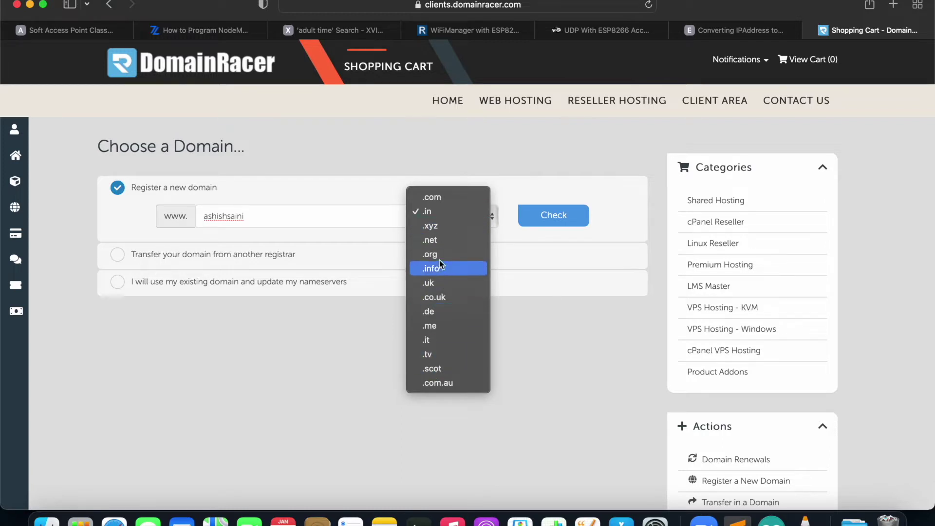
click(440, 227)
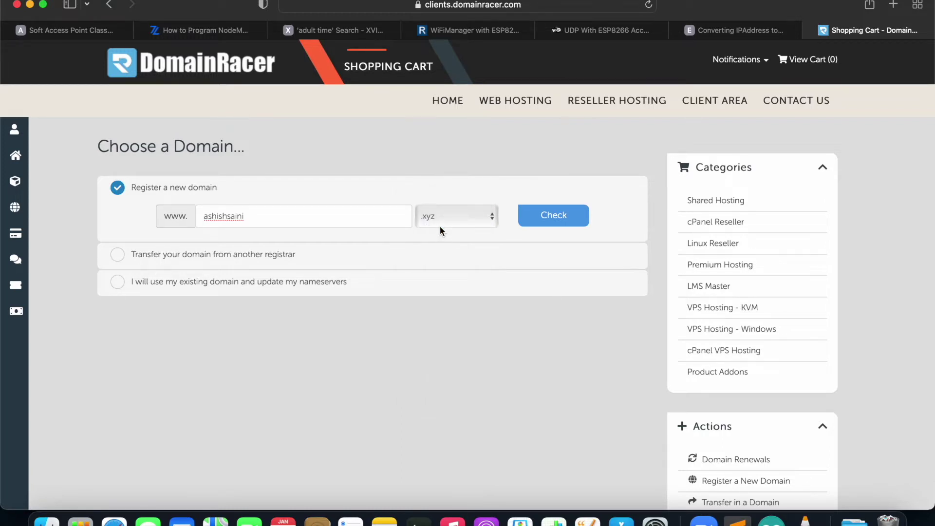
click(553, 221)
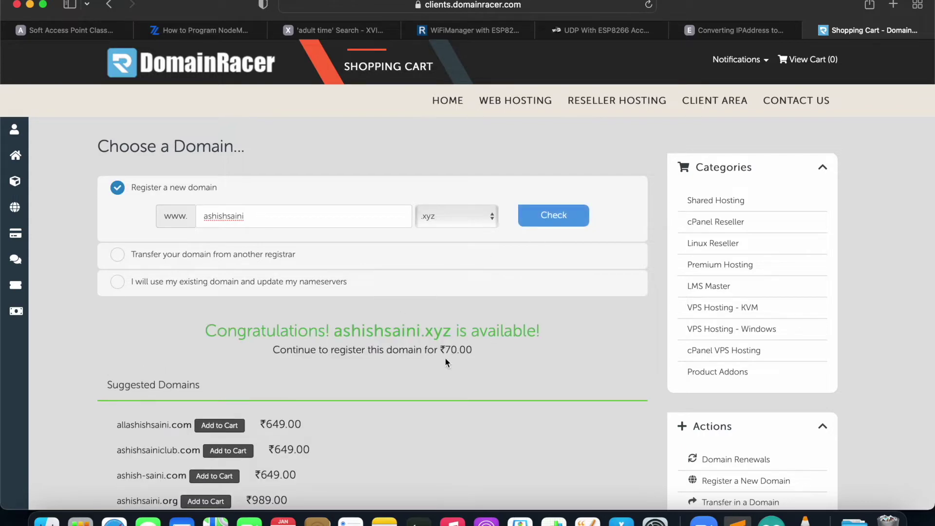
Step: Continue with the available .xyz domain at ₹70.00 to the Configure step
scroll(445, 358, down, 5)
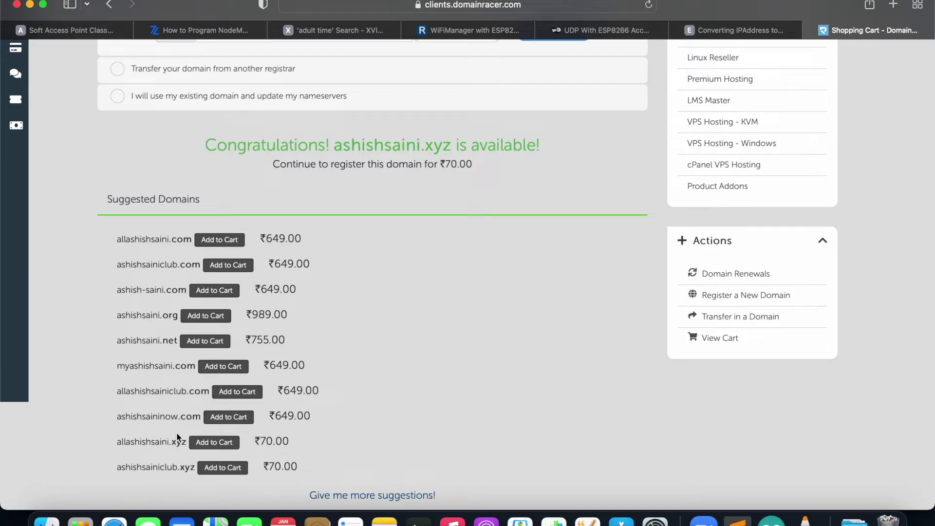
scroll(176, 432, up, 1)
scroll(176, 431, down, 5)
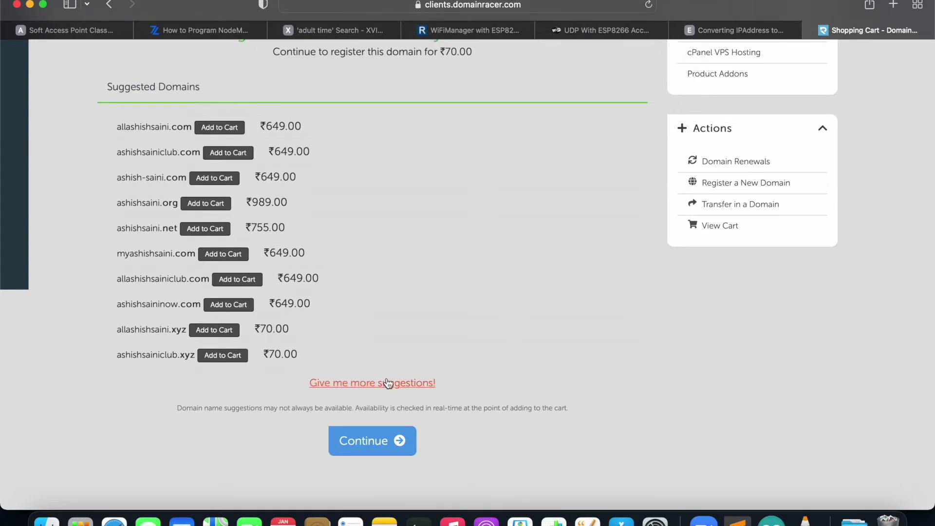
scroll(388, 383, up, 1)
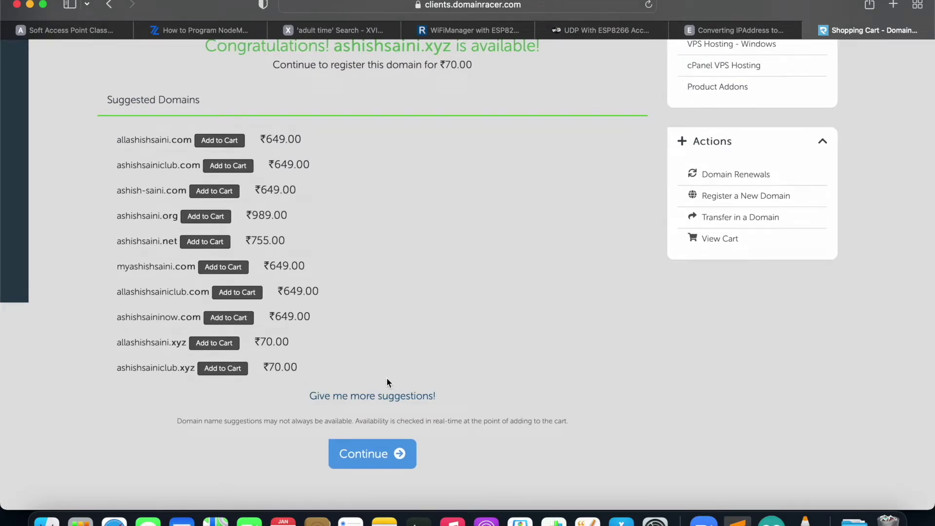
click(382, 455)
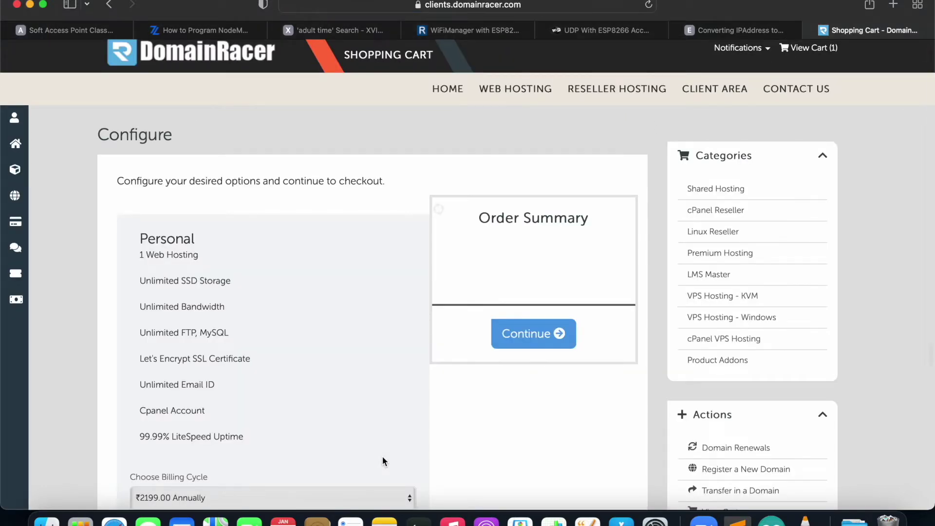
Step: Leave the billing cycle at ₹2199.00 Annually and continue to Domains Configuration
scroll(382, 460, down, 5)
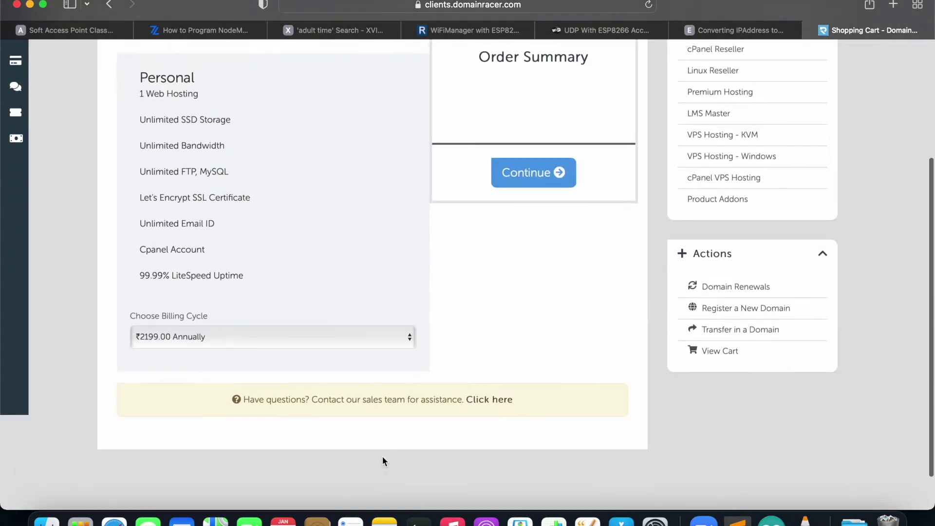
scroll(382, 460, up, 3)
click(369, 422)
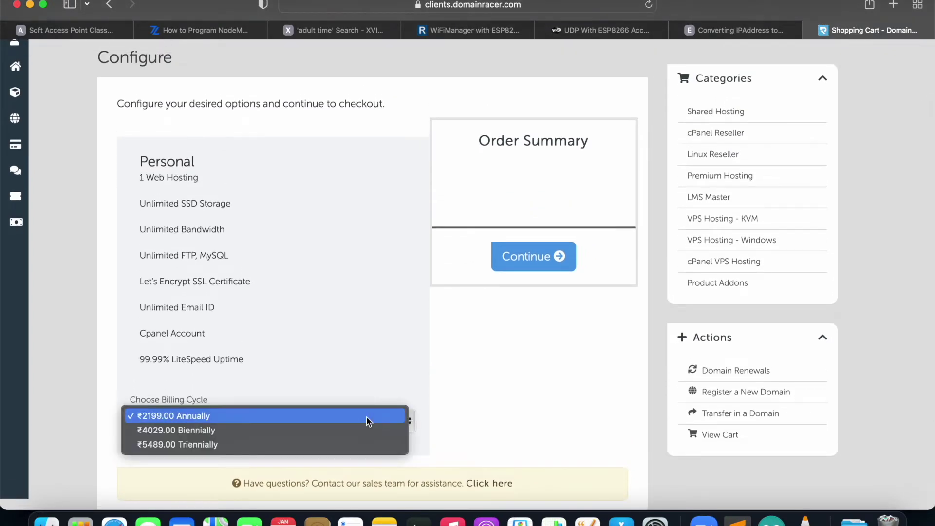
click(367, 417)
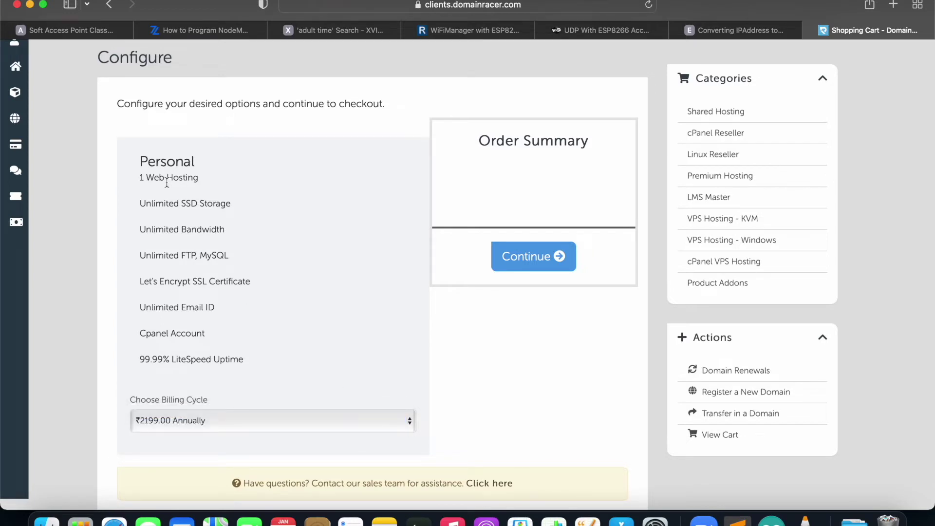
click(535, 262)
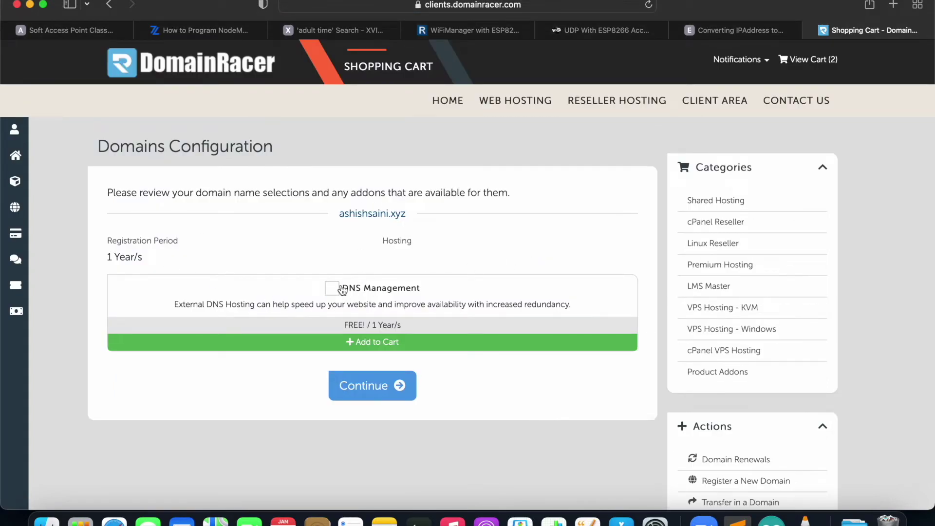
Step: Skip the DNS Management add-on and check out the ₹2269.00 cart
click(396, 385)
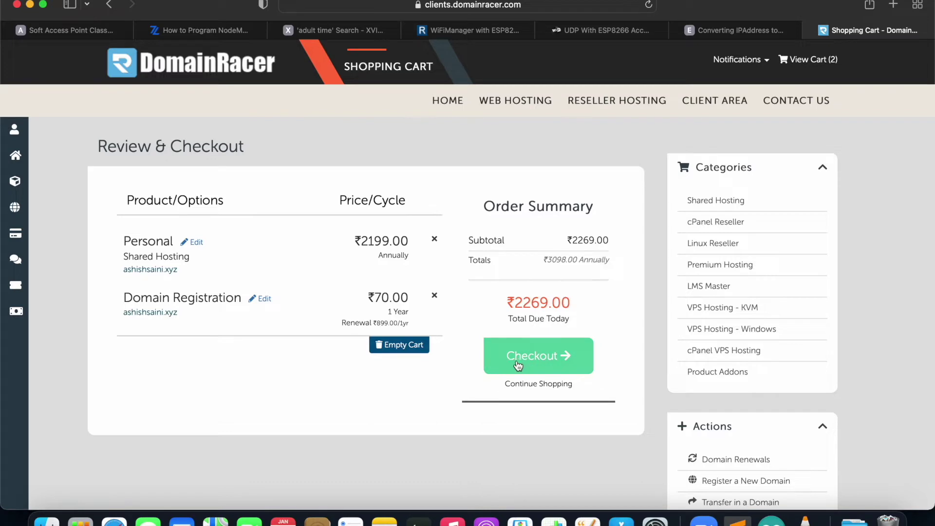
click(581, 360)
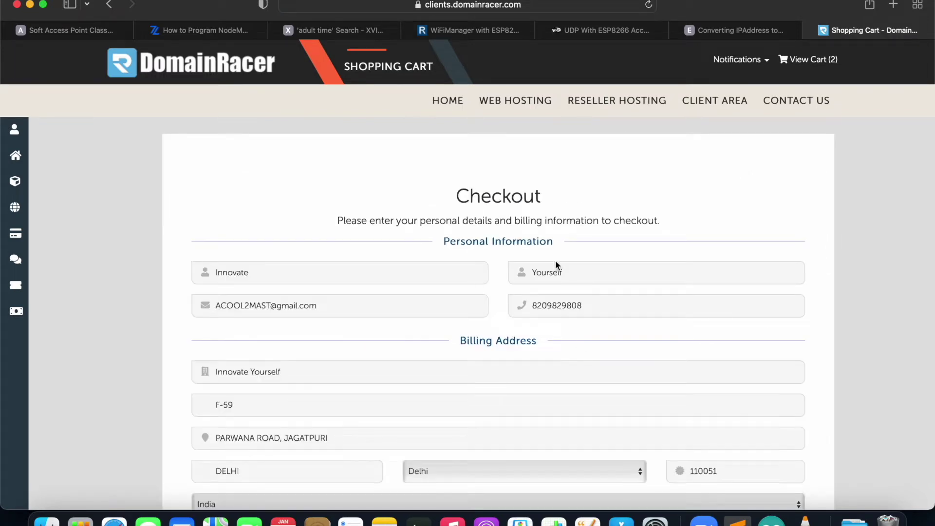
Step: Keep Use Default Contact, select INR Only (India), accept the Terms of Service and complete the order
scroll(501, 436, down, 10)
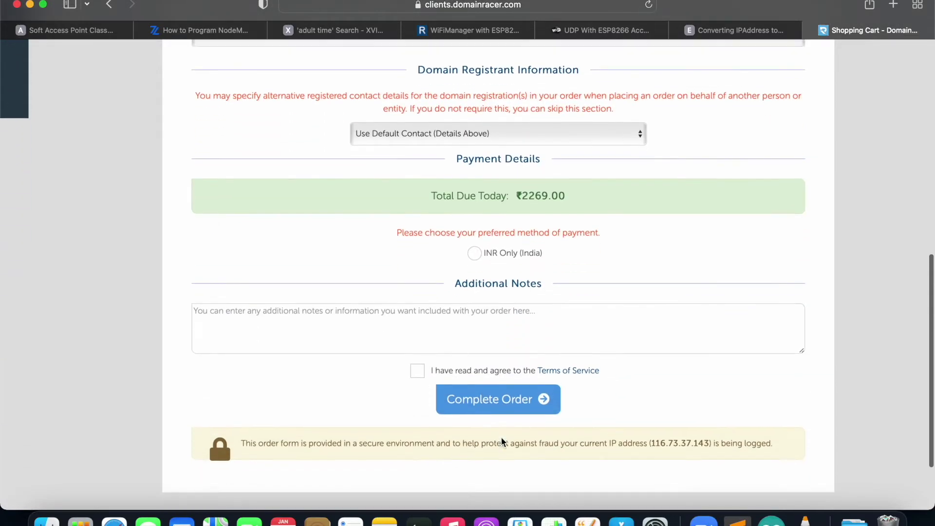
scroll(501, 436, up, 4)
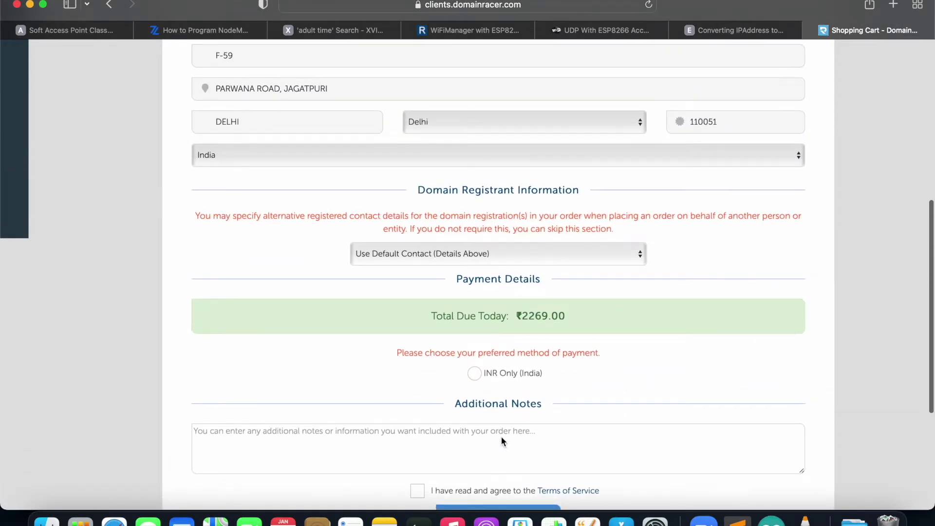
scroll(501, 436, up, 5)
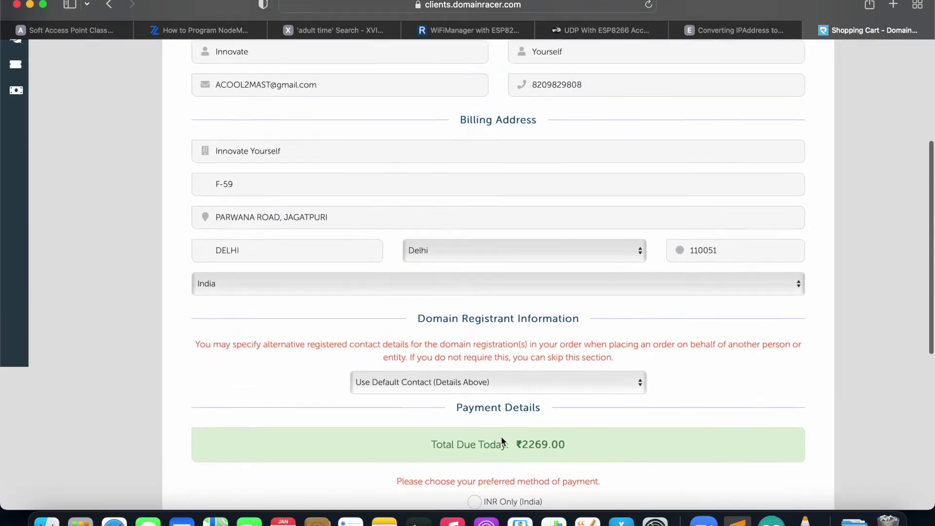
scroll(501, 437, down, 7)
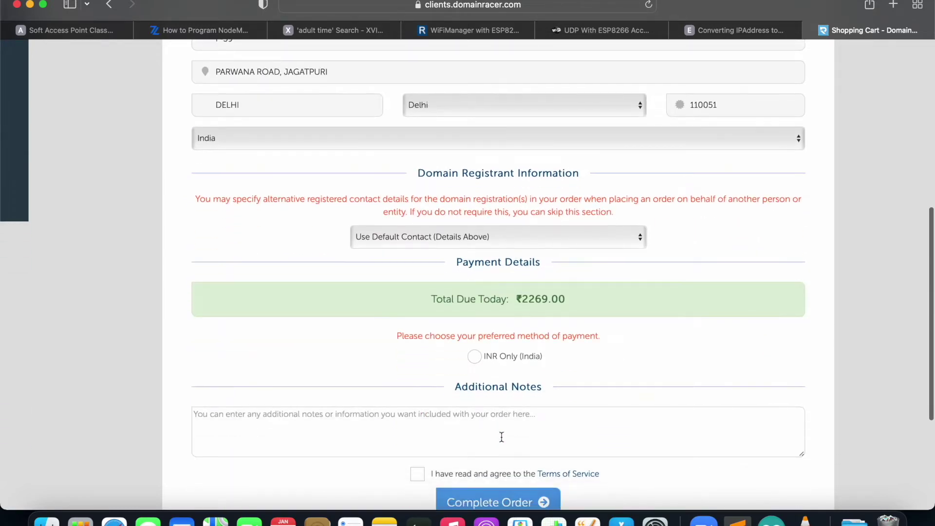
click(493, 127)
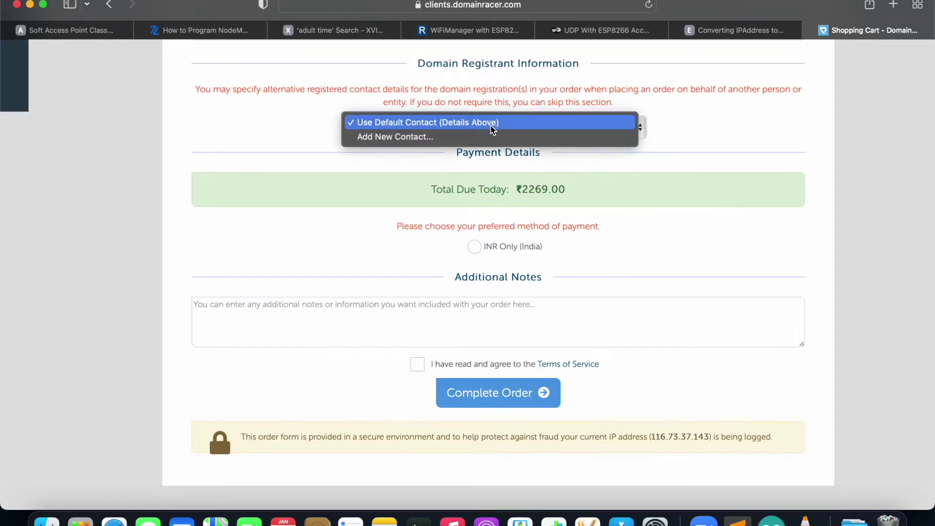
click(490, 125)
click(475, 246)
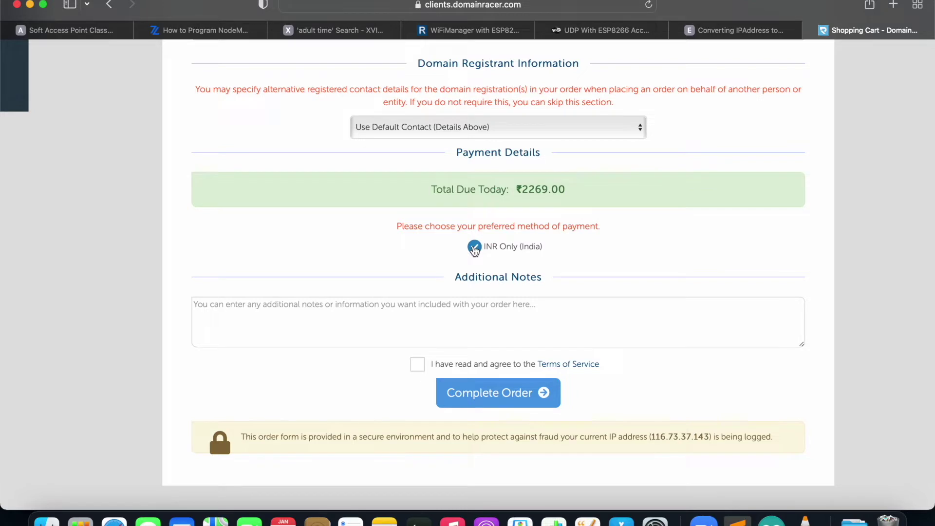
click(417, 364)
scroll(512, 305, down, 1)
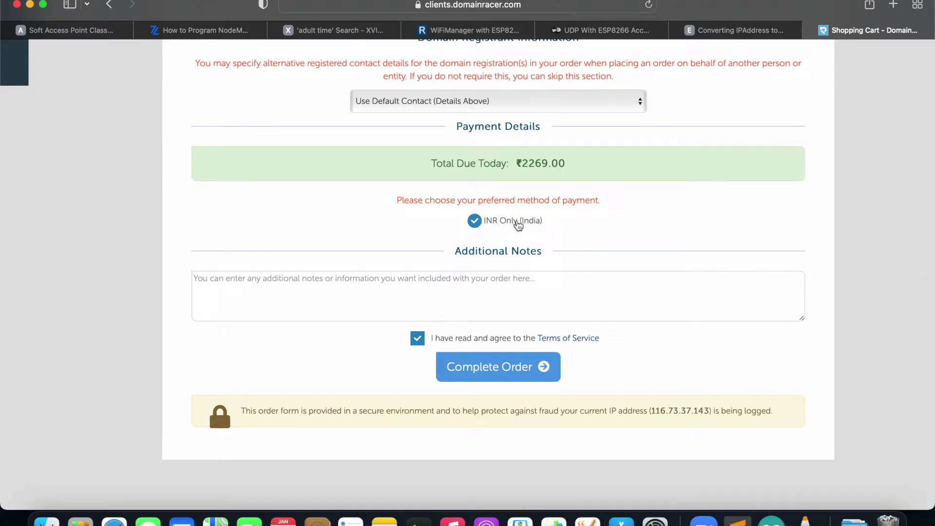
click(497, 374)
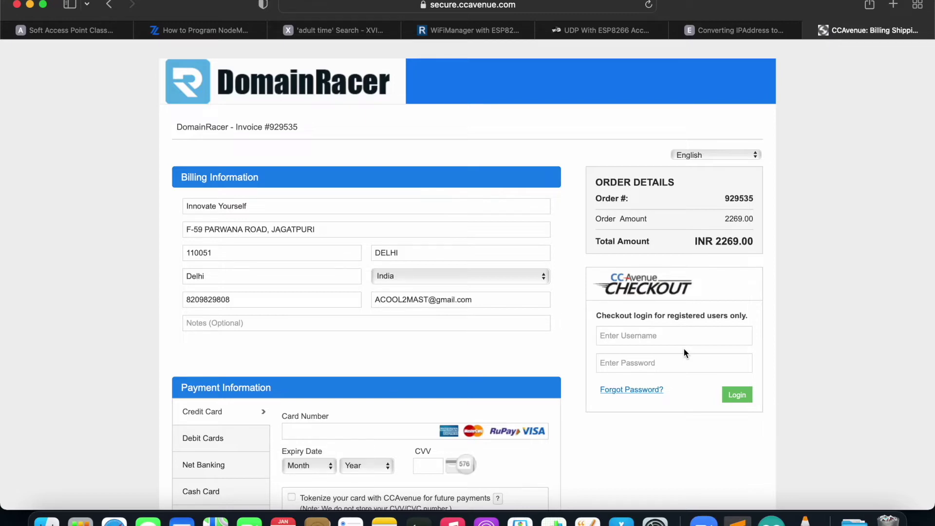
Step: Compare CCAvenue's payment tabs, settle on Debit Cards and click Make Payment for INR 2269.00
scroll(683, 347, down, 5)
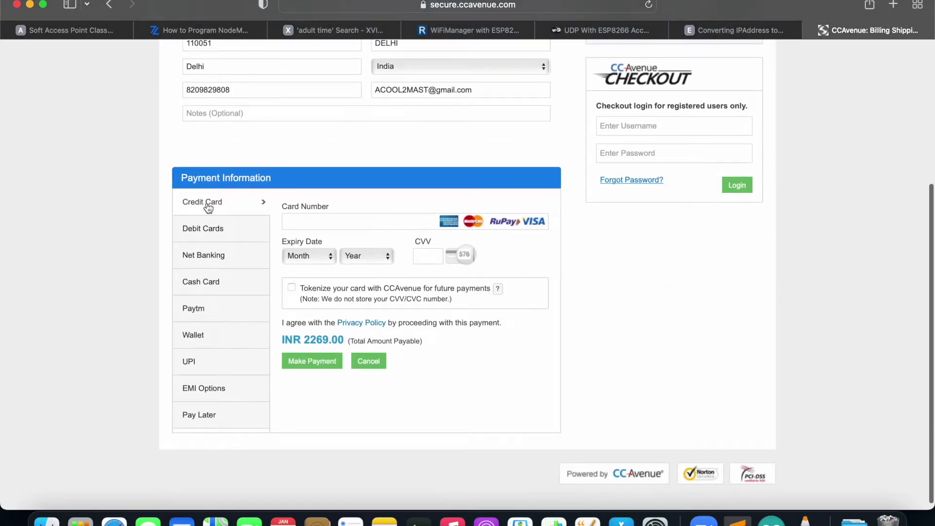
click(204, 233)
click(202, 250)
click(201, 285)
click(201, 306)
click(202, 201)
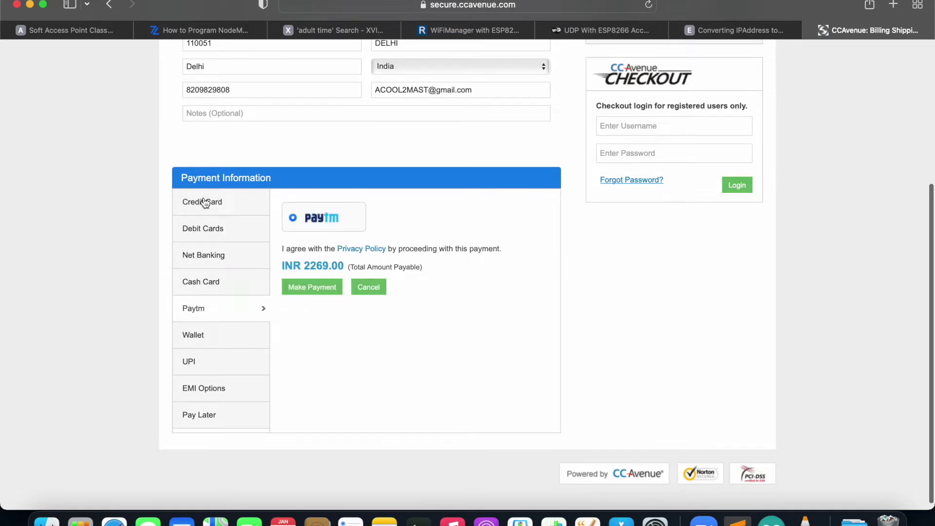
click(201, 232)
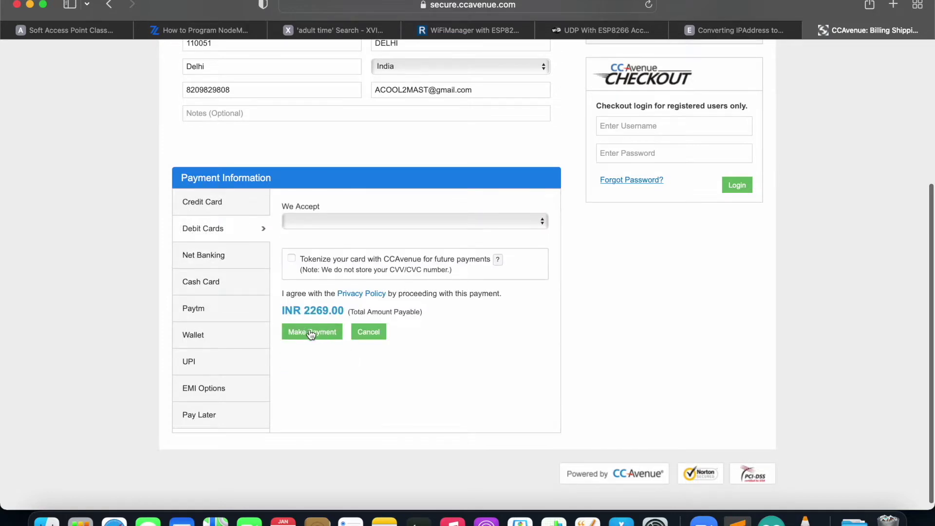
click(311, 334)
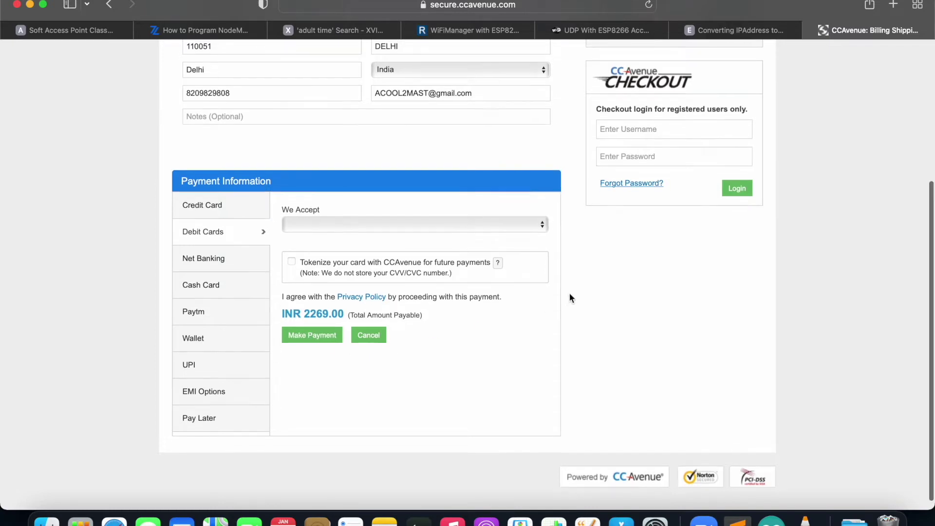
scroll(568, 295, up, 3)
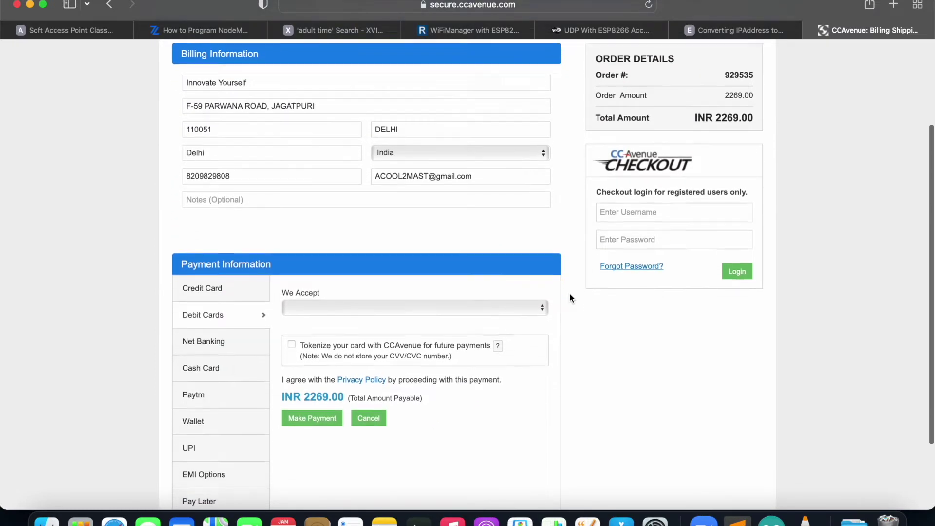
scroll(569, 295, down, 4)
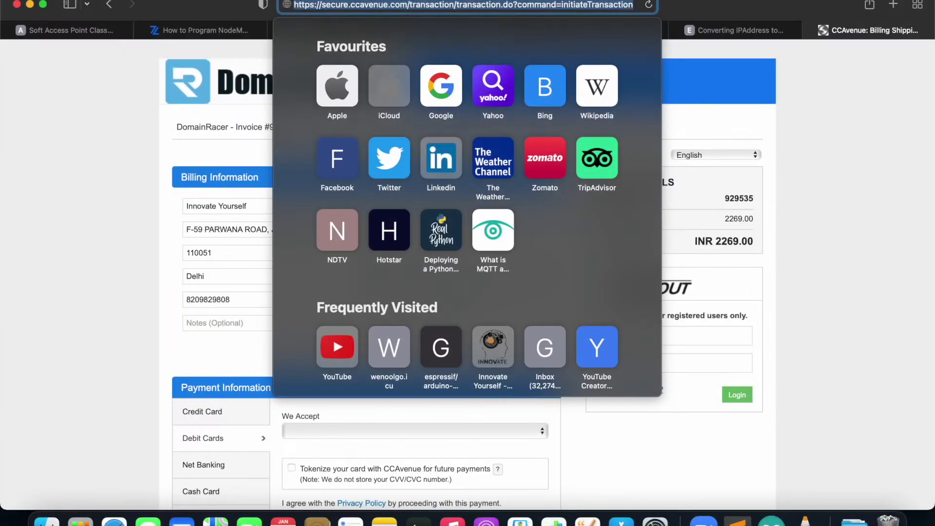
Step: Google 'domainracer' and open the 'DomainRacer - Domain and Web Hosting Provider' result
text(doma)
key(Return)
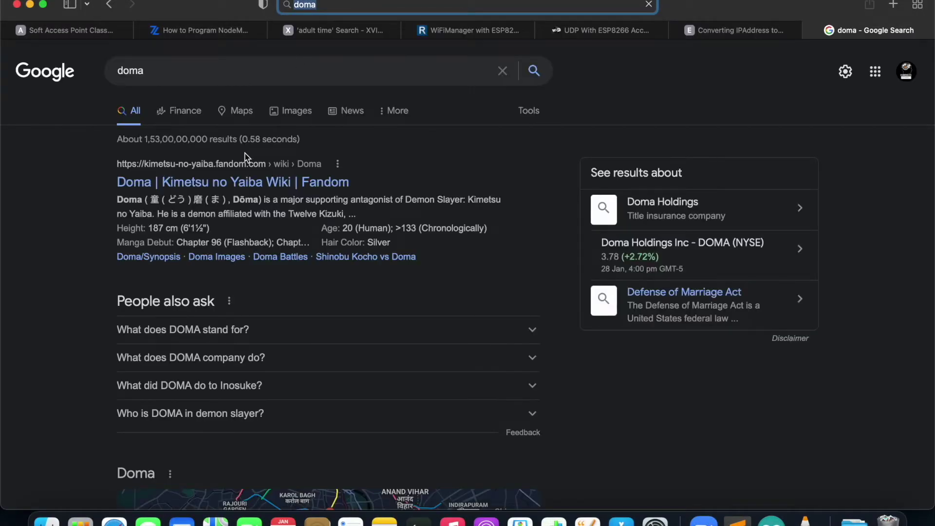
click(239, 69)
text(inr)
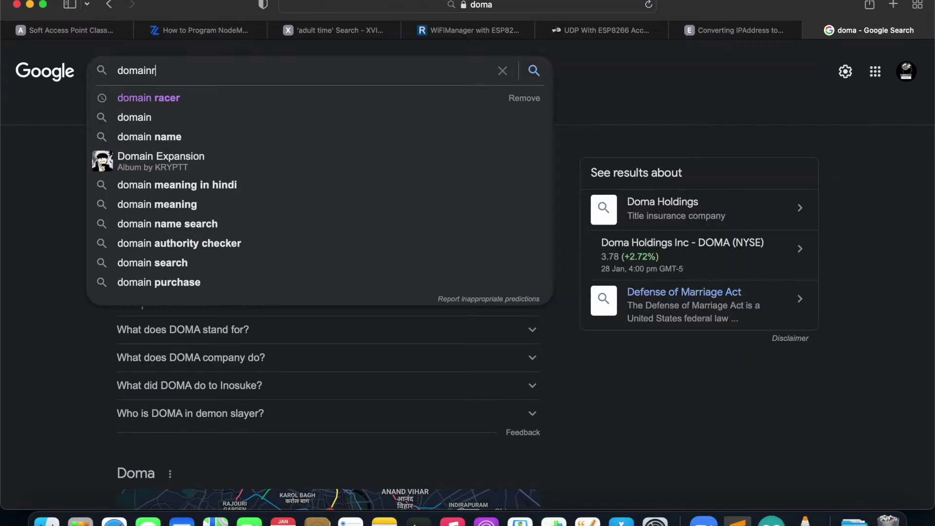
key(Down)
key(Return)
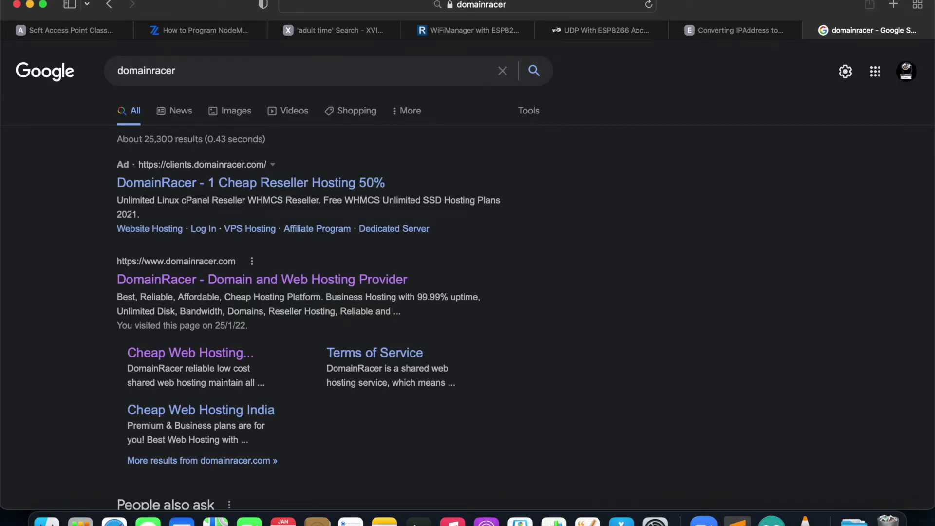
click(206, 286)
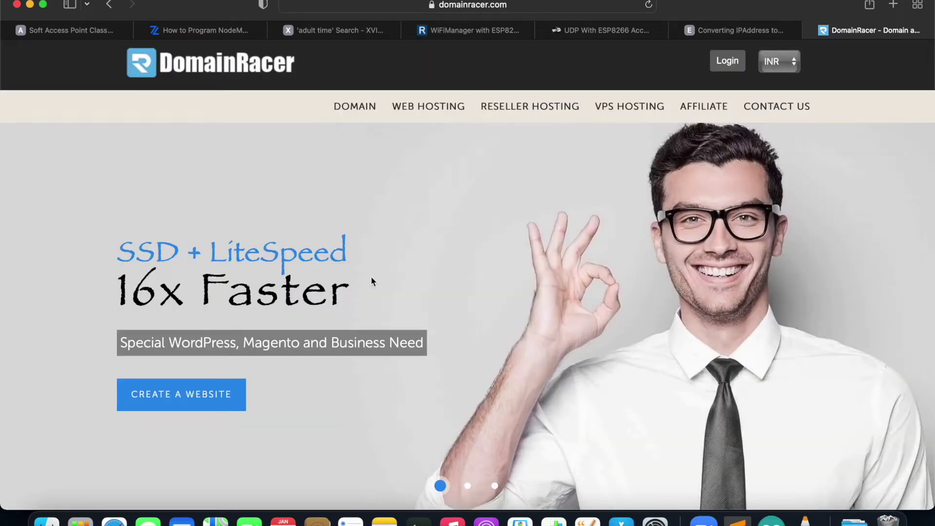
Step: Sign in to the DomainRacer client area with the account email and password
click(728, 65)
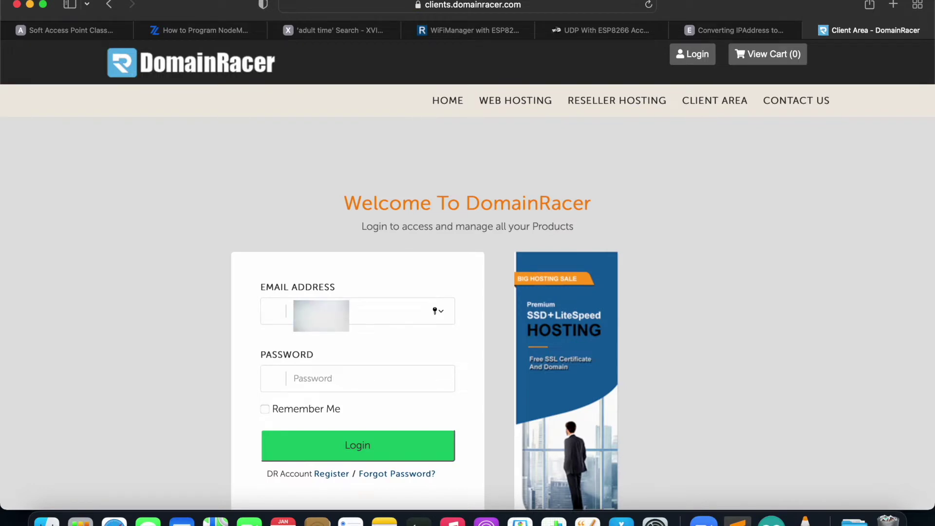
text(mail.com)
click(340, 378)
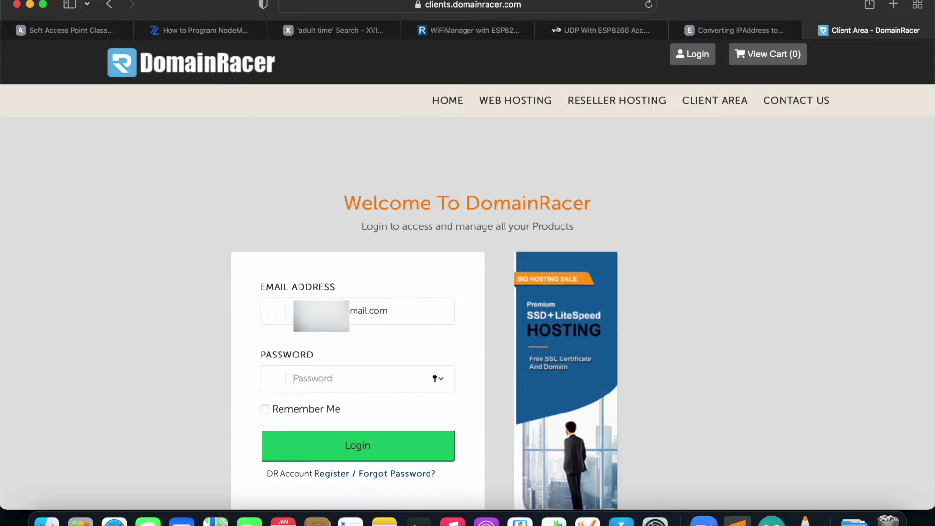
text(••••••••••••••••)
click(338, 451)
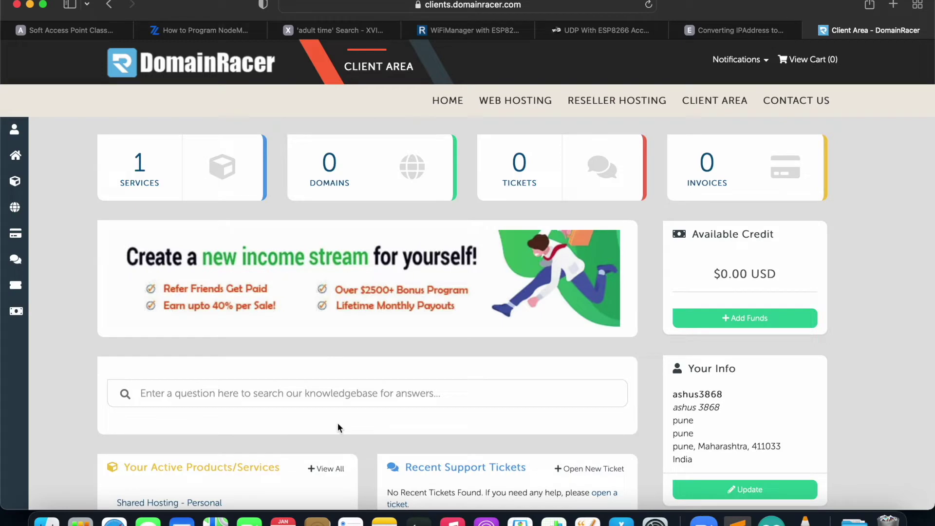
Step: Open the services list showing the active Personal hosting plan
scroll(337, 423, down, 5)
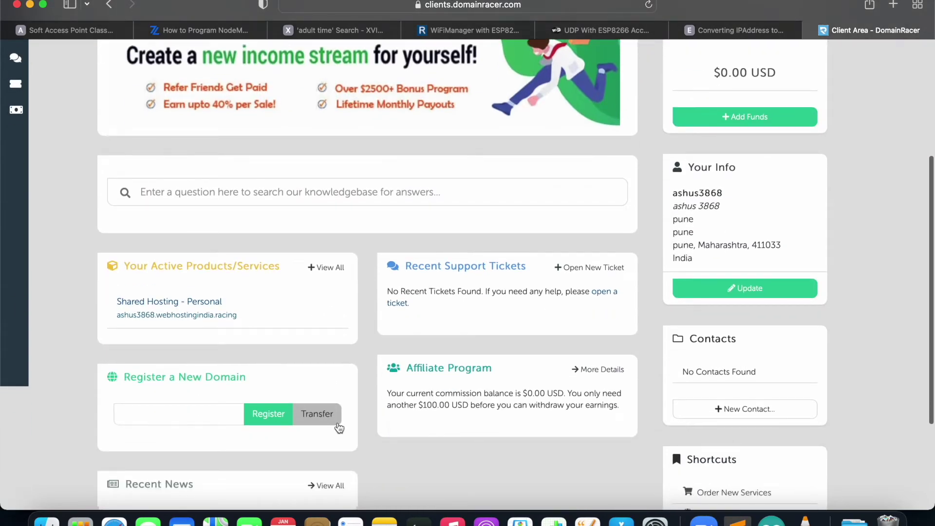
scroll(336, 428, up, 5)
click(143, 172)
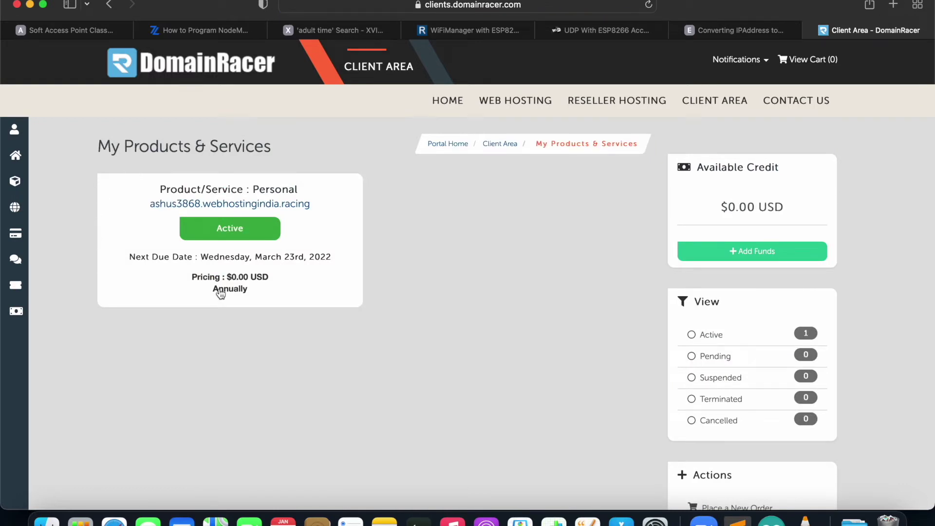
Step: Open the Personal shared hosting Product Details page to review its usage and cPanel credentials
click(238, 235)
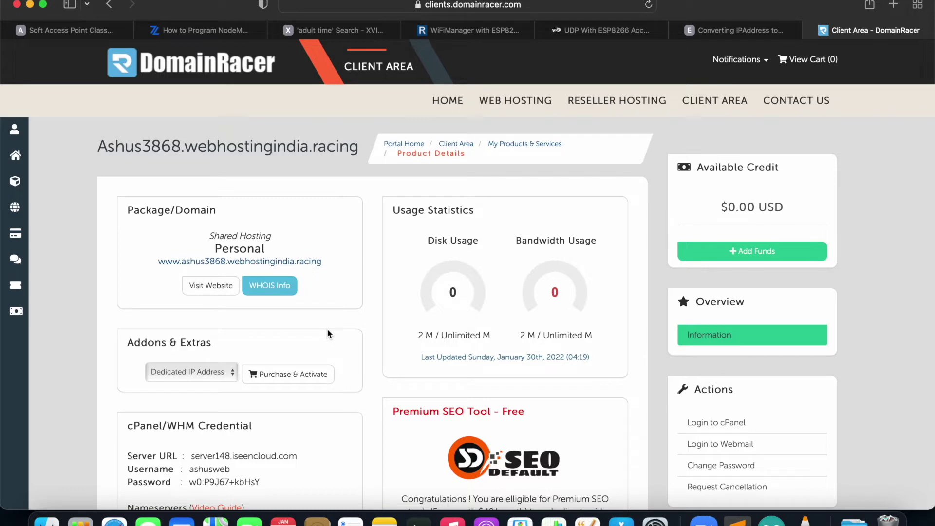
scroll(327, 329, down, 5)
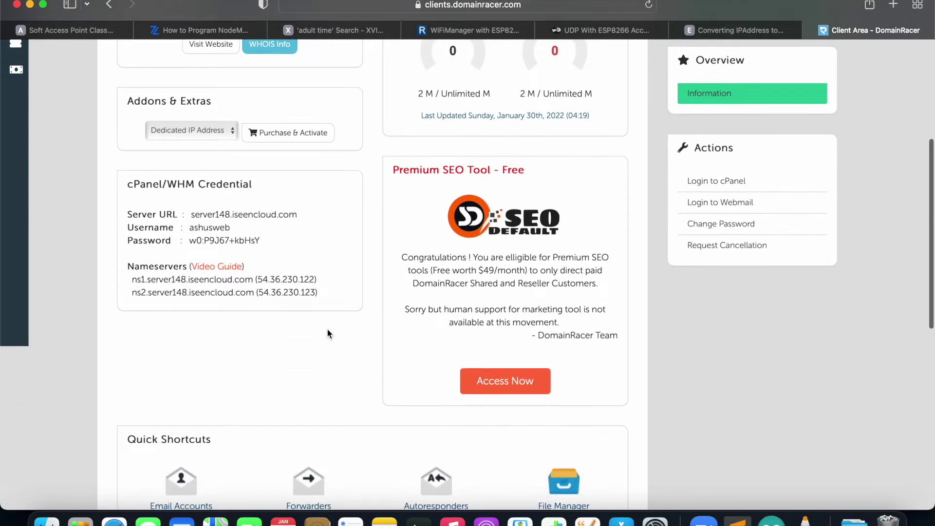
scroll(327, 334, up, 5)
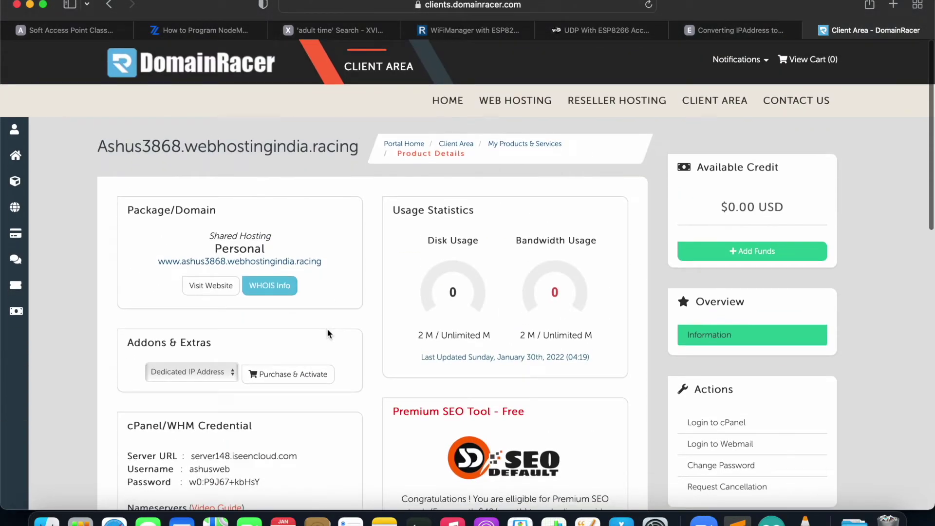
click(221, 286)
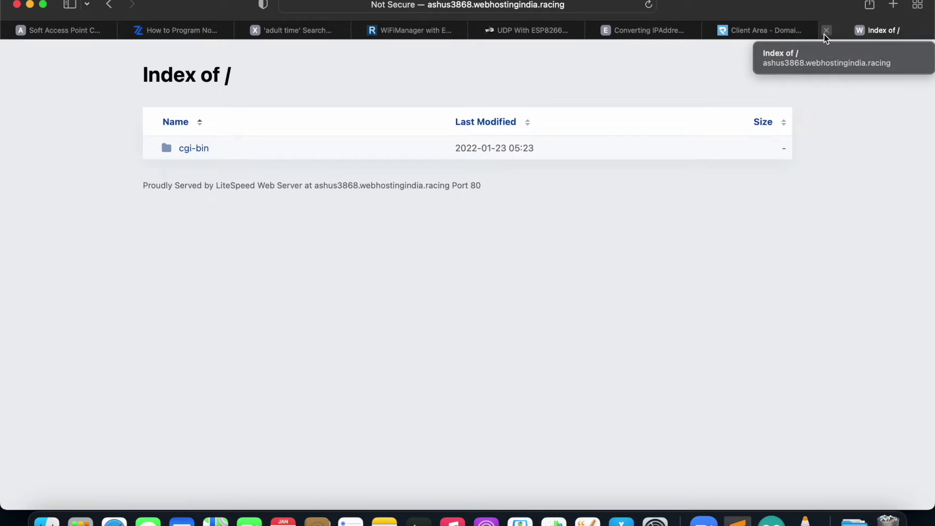
click(825, 32)
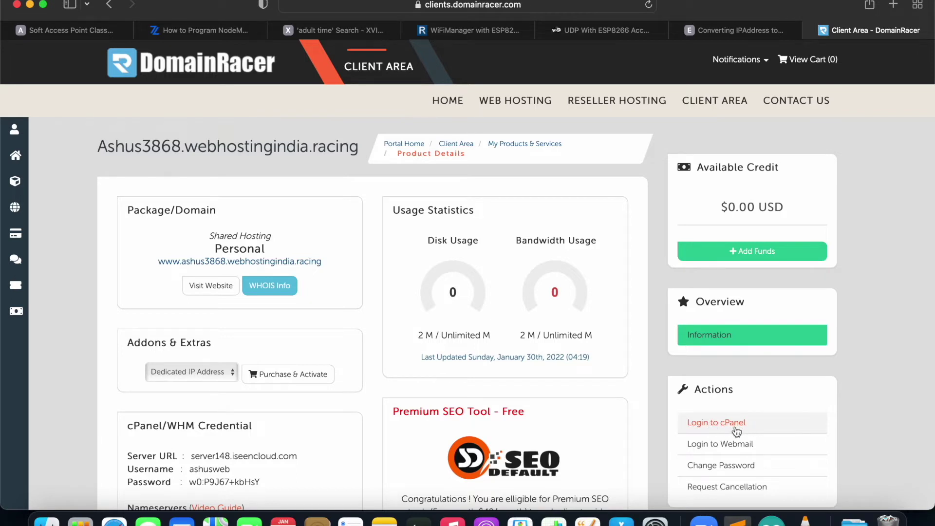
Step: Open cPanel for the Personal hosting account
click(735, 430)
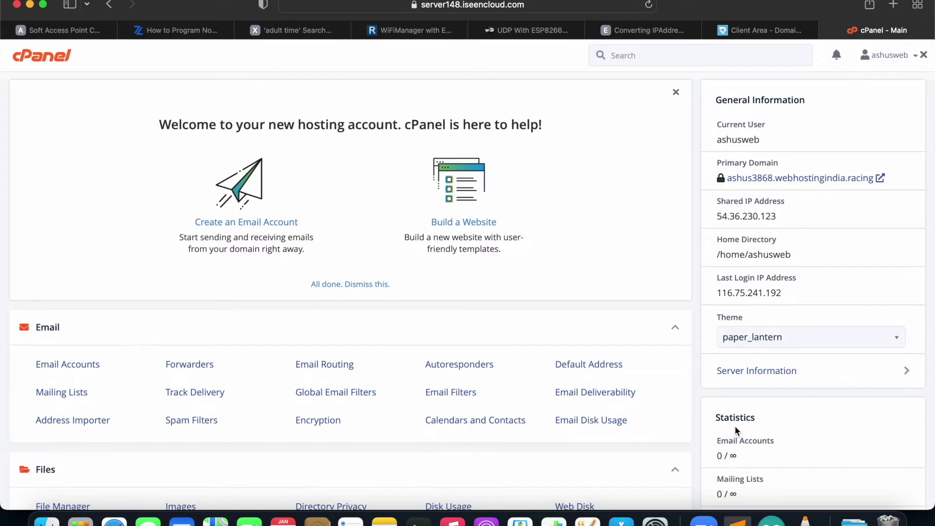
scroll(734, 425, down, 15)
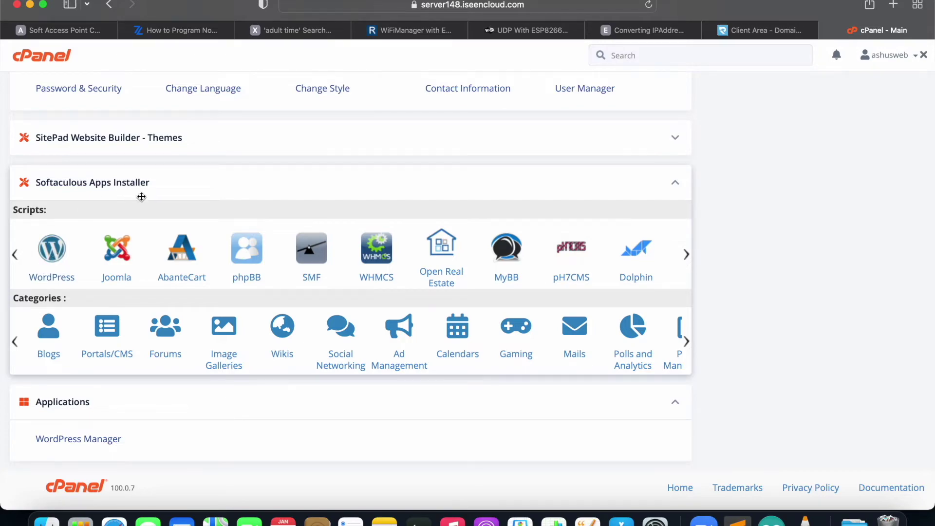
scroll(150, 215, up, 15)
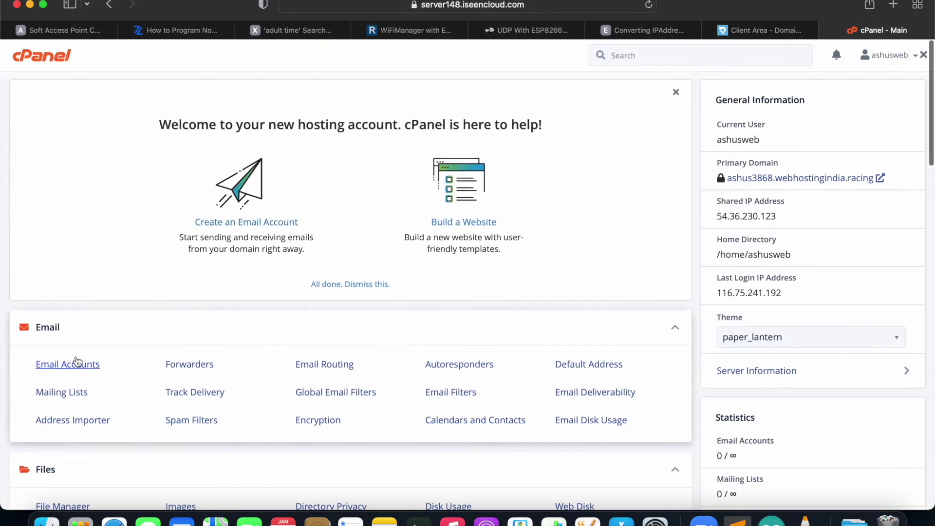
Step: Open the WordPress installer from the Softaculous Apps Installer section
scroll(78, 362, down, 4)
scroll(77, 361, down, 3)
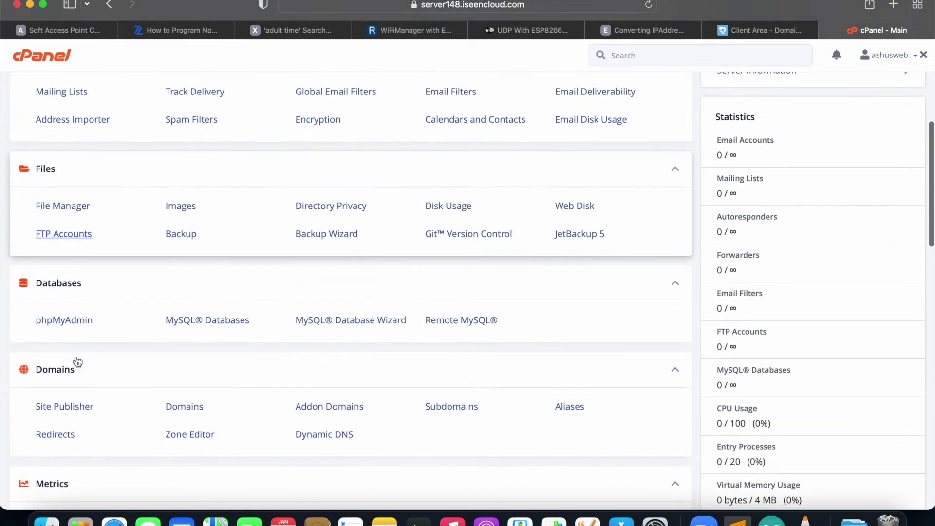
scroll(76, 357, down, 5)
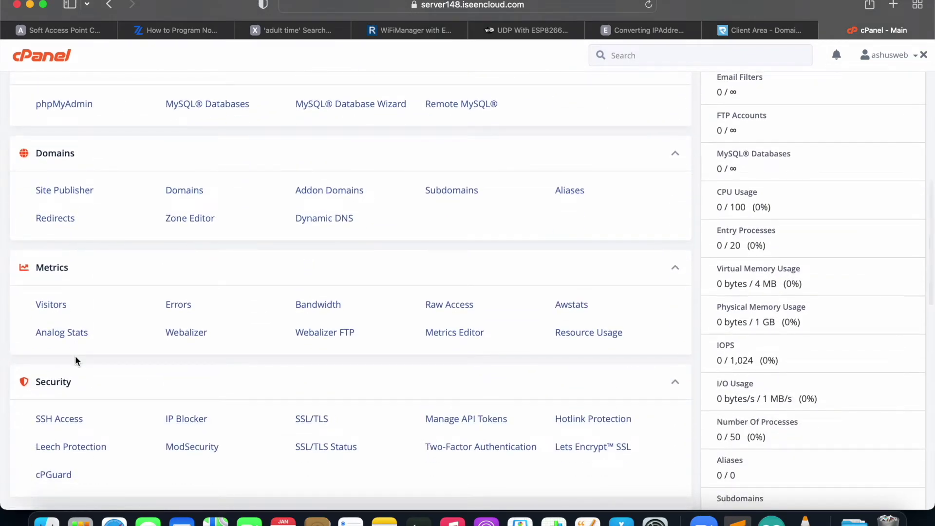
scroll(76, 359, down, 3)
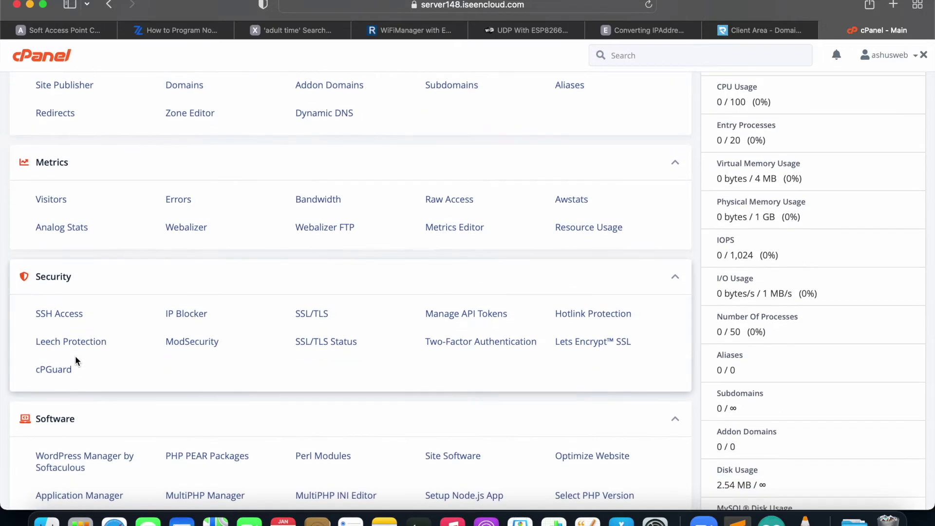
scroll(76, 360, down, 3)
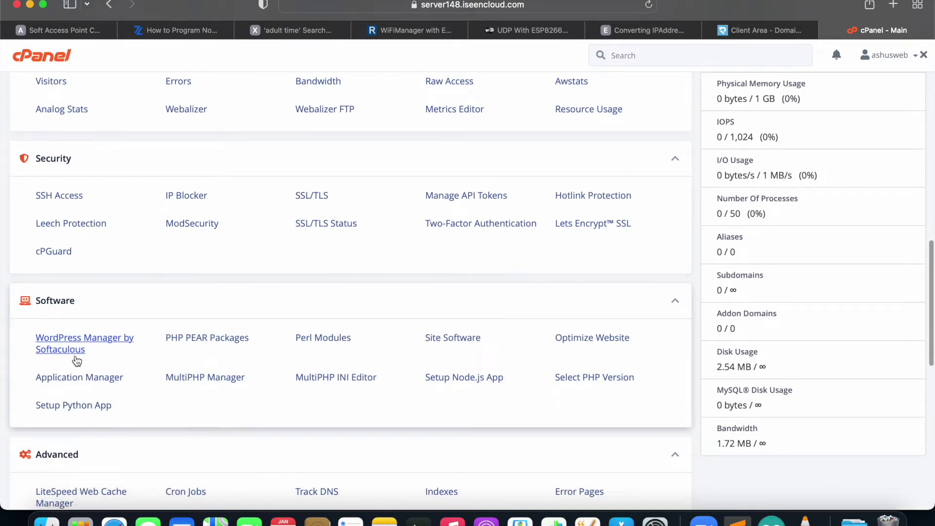
scroll(76, 360, down, 3)
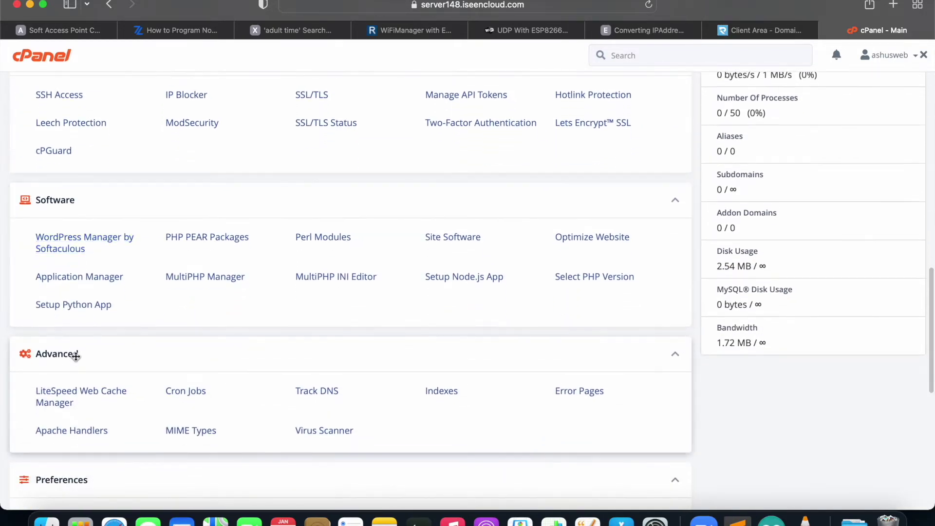
scroll(76, 357, down, 5)
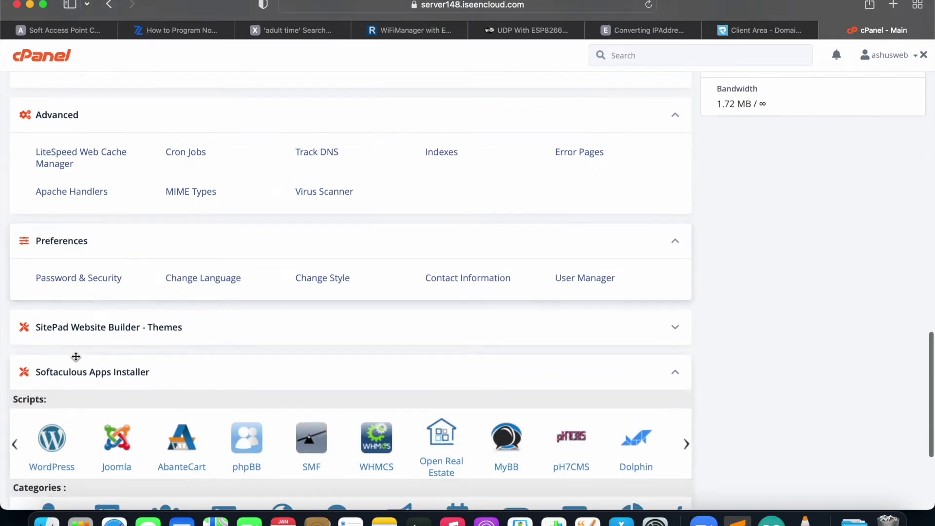
scroll(75, 357, down, 3)
scroll(75, 355, down, 1)
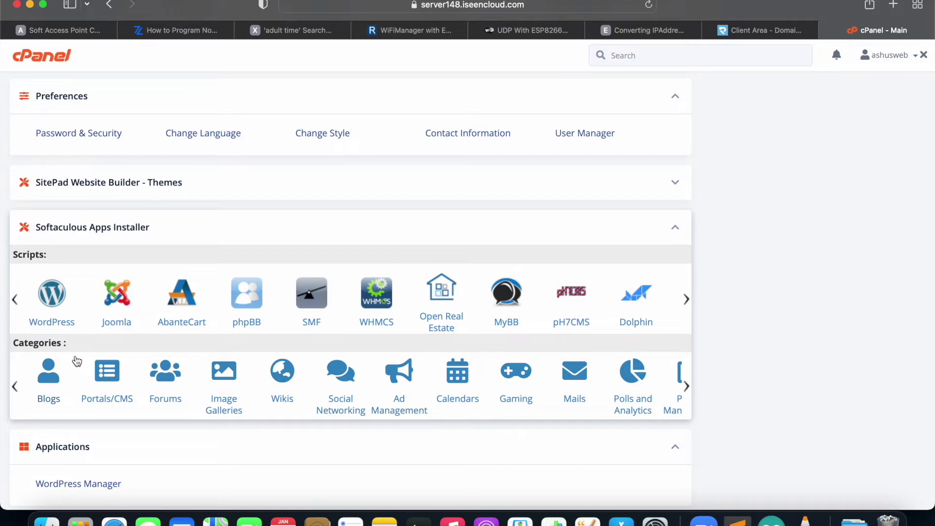
scroll(76, 360, down, 2)
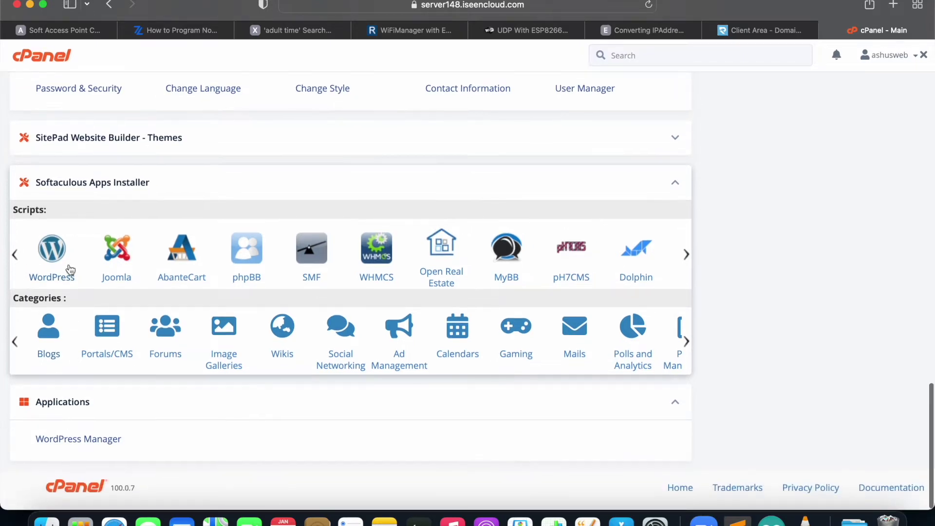
click(53, 256)
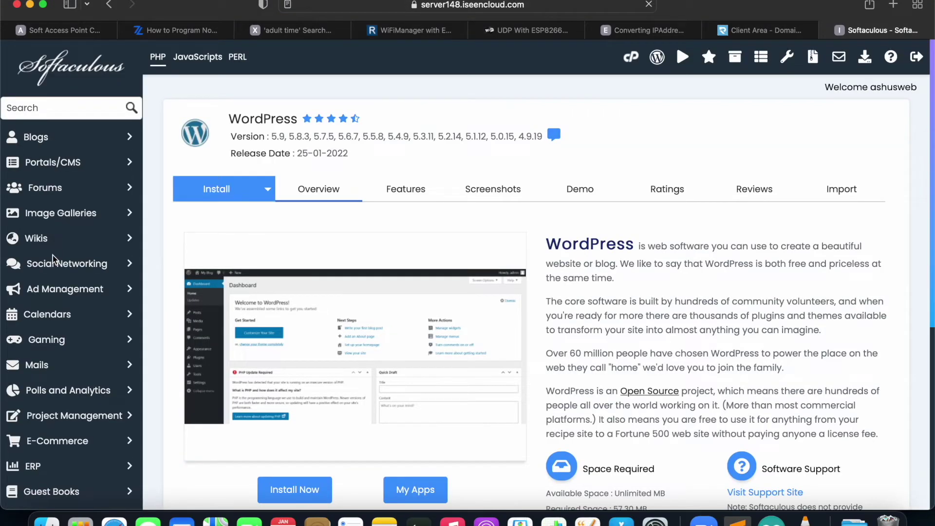
Step: Start a new WordPress 5.9 install and clear 'wp' from In Directory so it installs at root
scroll(387, 301, down, 5)
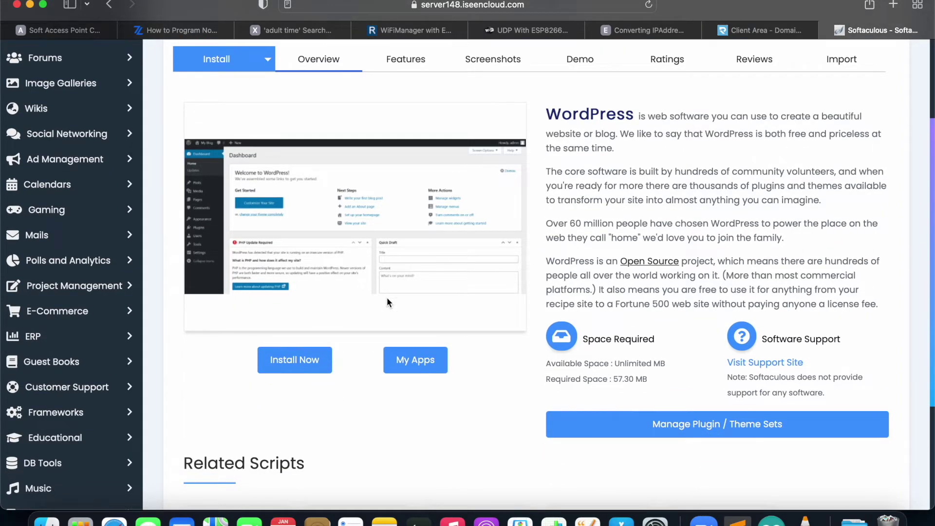
click(287, 368)
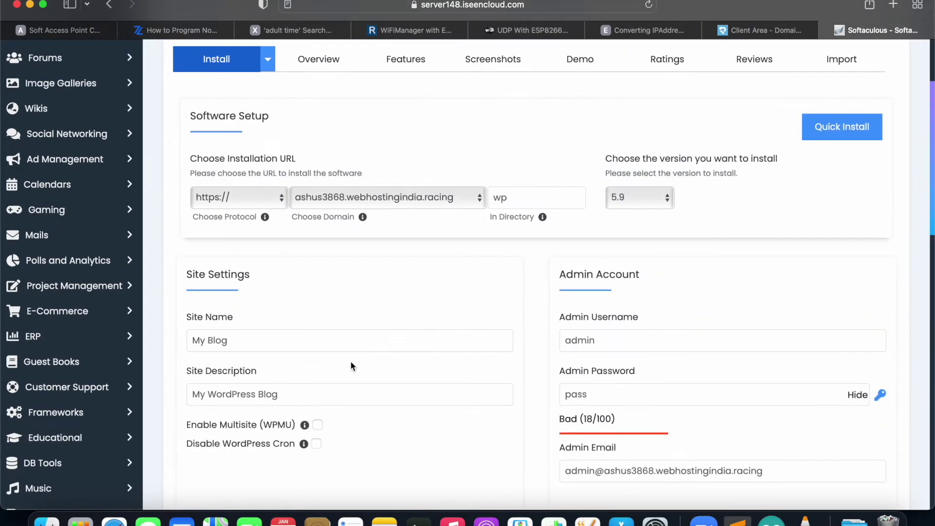
click(229, 196)
click(215, 196)
click(501, 197)
key(BackSpace)
key(BackSpace)
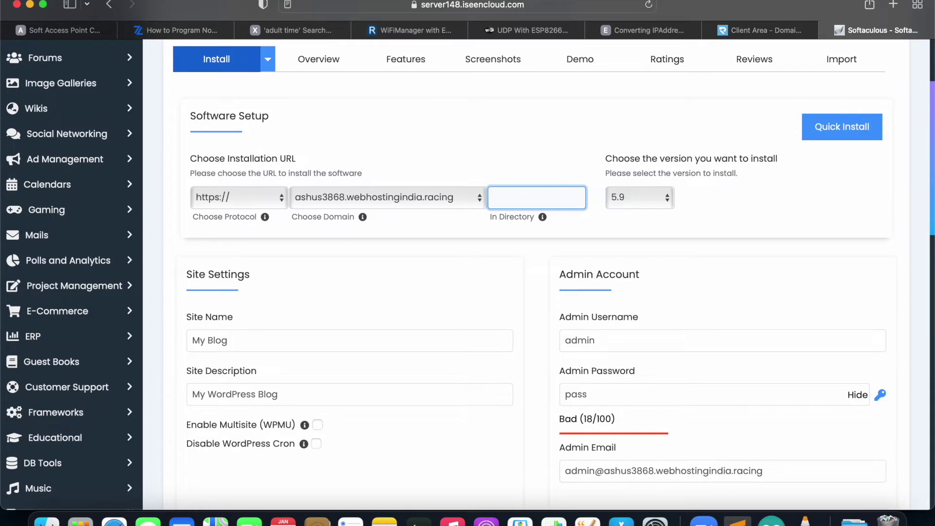
click(777, 218)
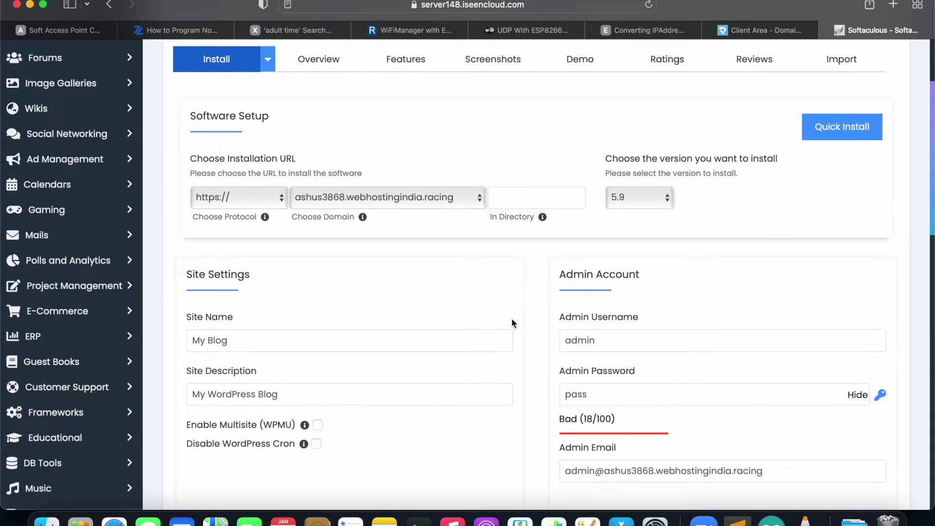
Step: Review the default admin username and password in the Admin Account fields
scroll(511, 317, down, 4)
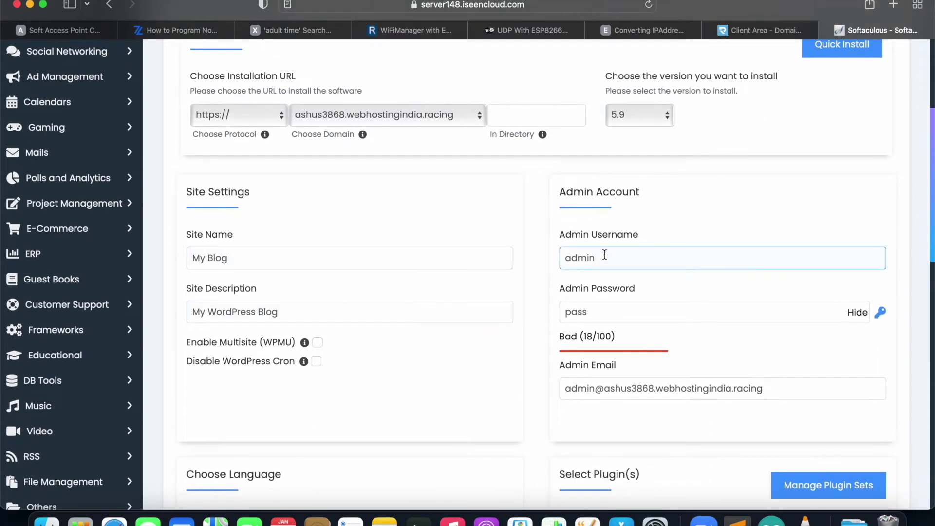
click(604, 255)
double_click(591, 311)
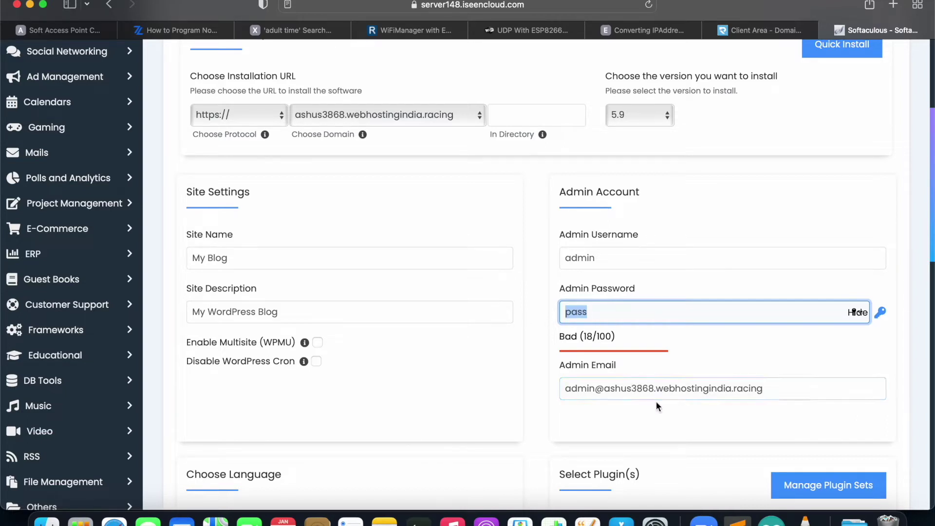
scroll(679, 401, down, 10)
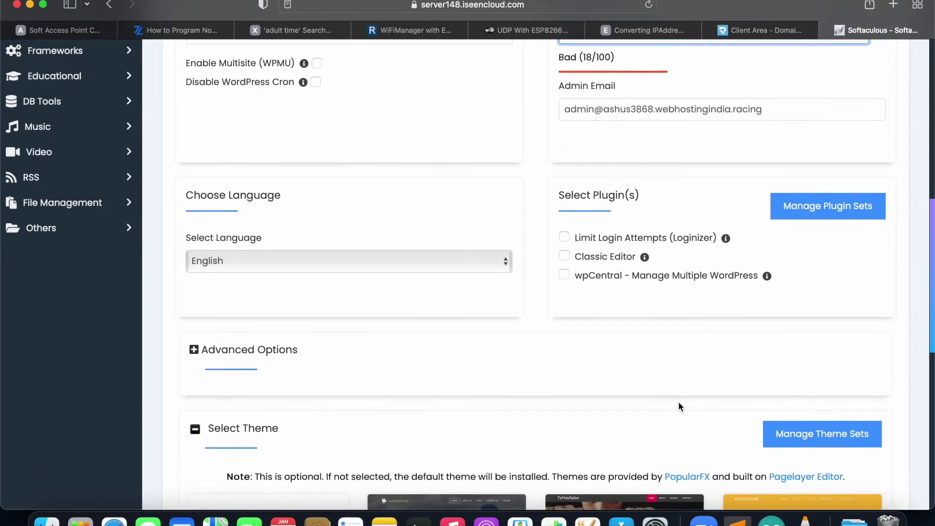
scroll(679, 405, down, 6)
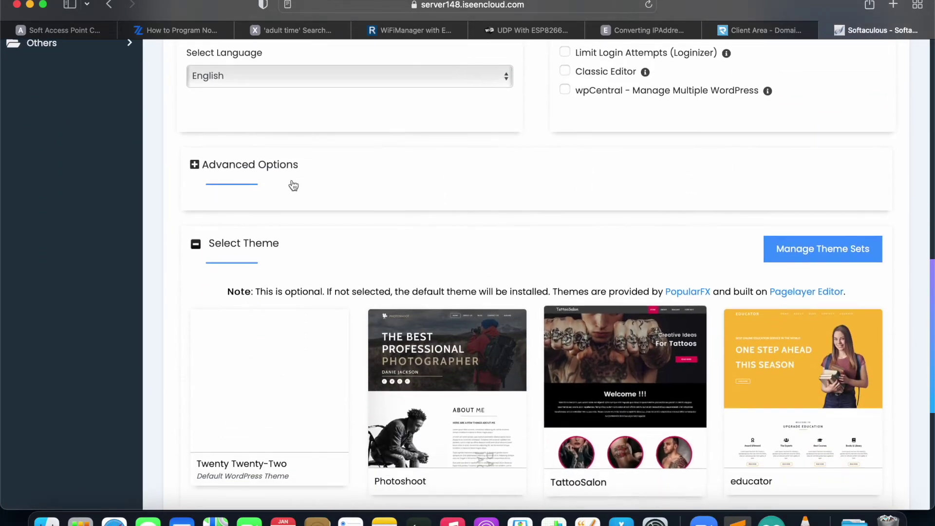
Step: Leave the advanced options at their defaults and submit the WordPress installation
click(194, 164)
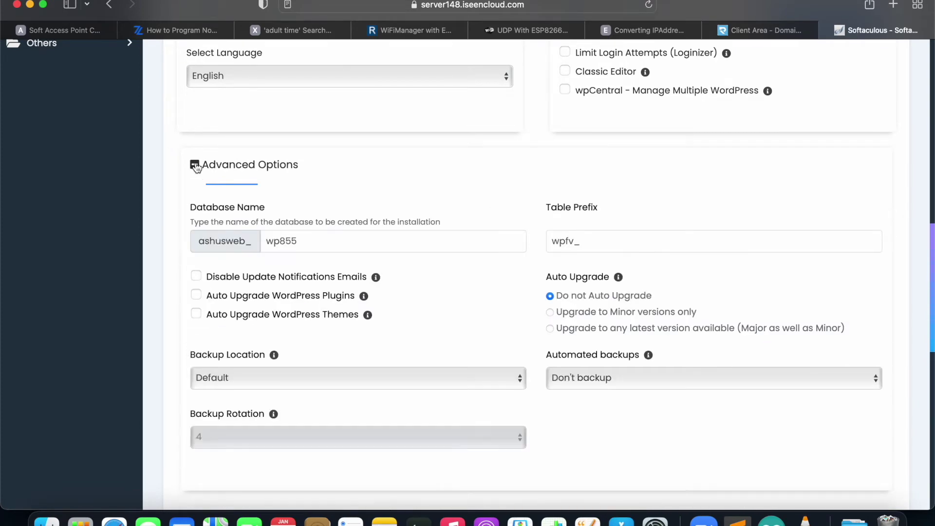
click(195, 165)
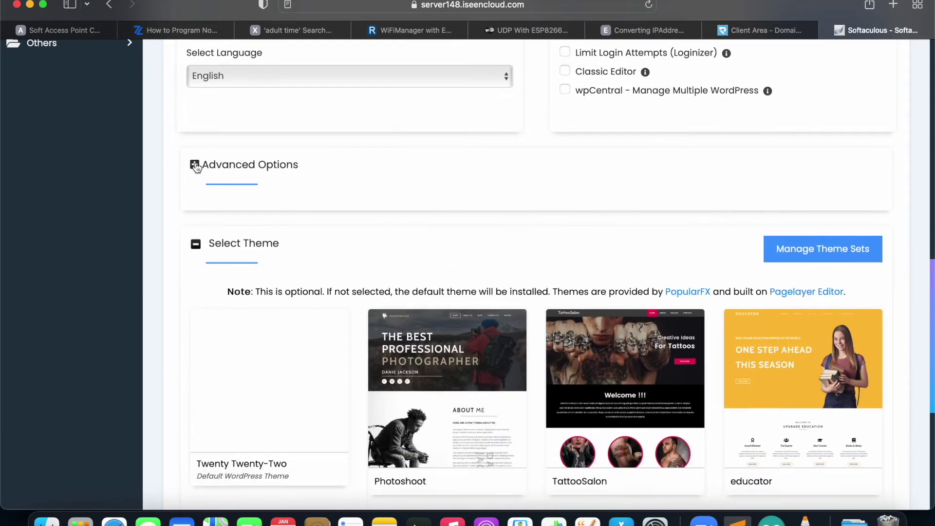
scroll(525, 245, down, 5)
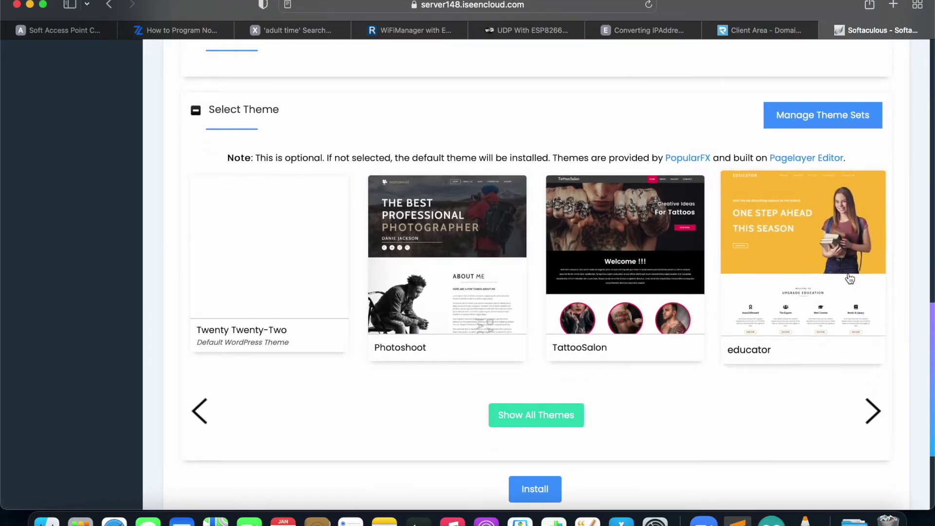
scroll(859, 297, down, 5)
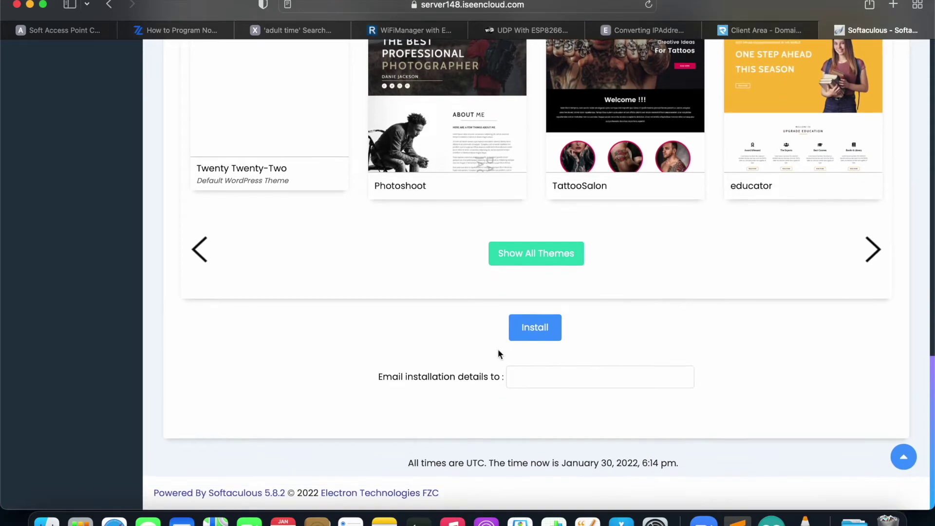
click(575, 374)
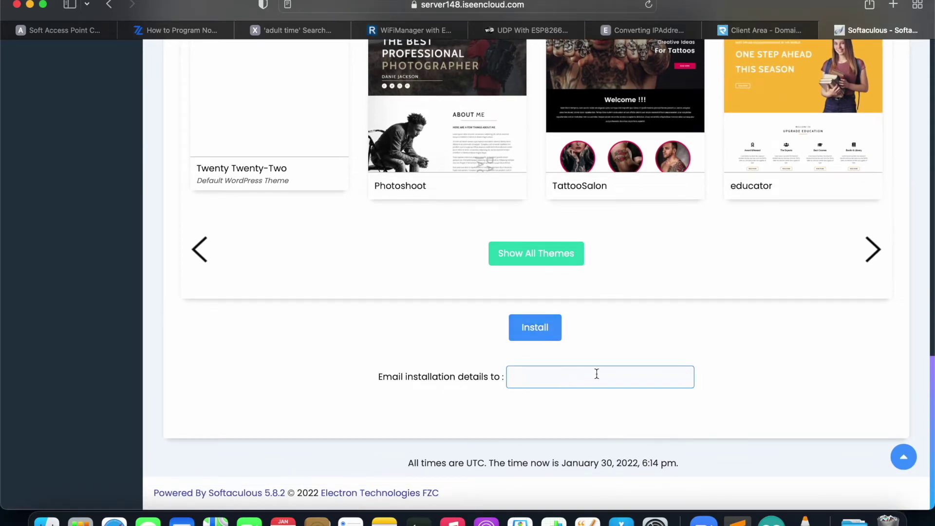
click(533, 327)
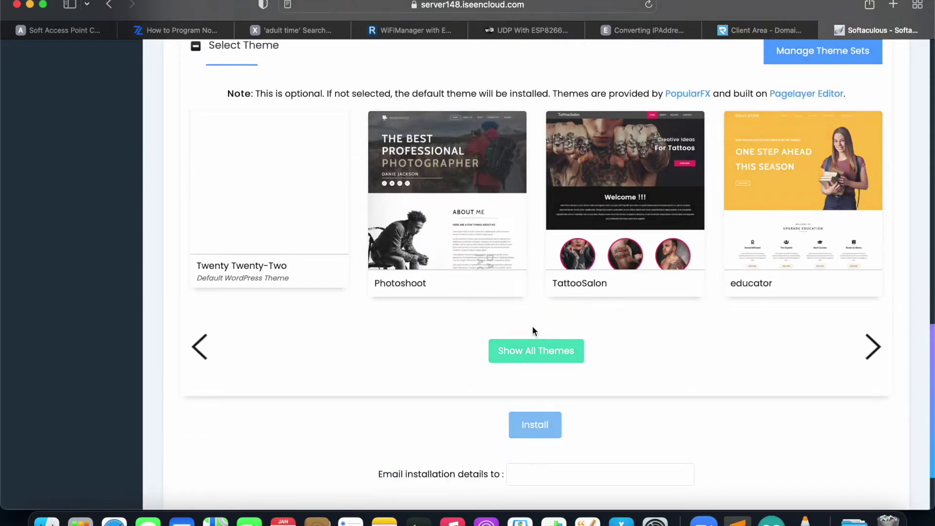
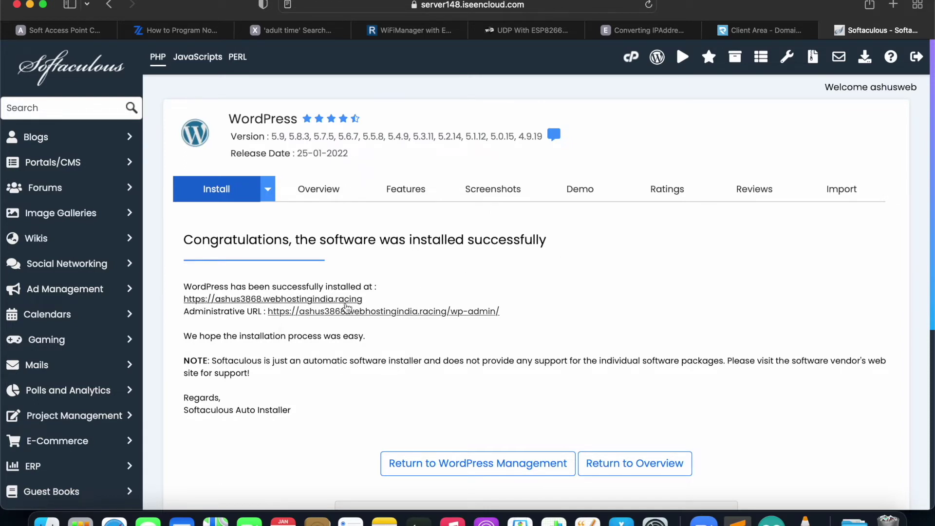
Step: Open the newly installed 'My Blog' site in a new tab from the success page
click(314, 299)
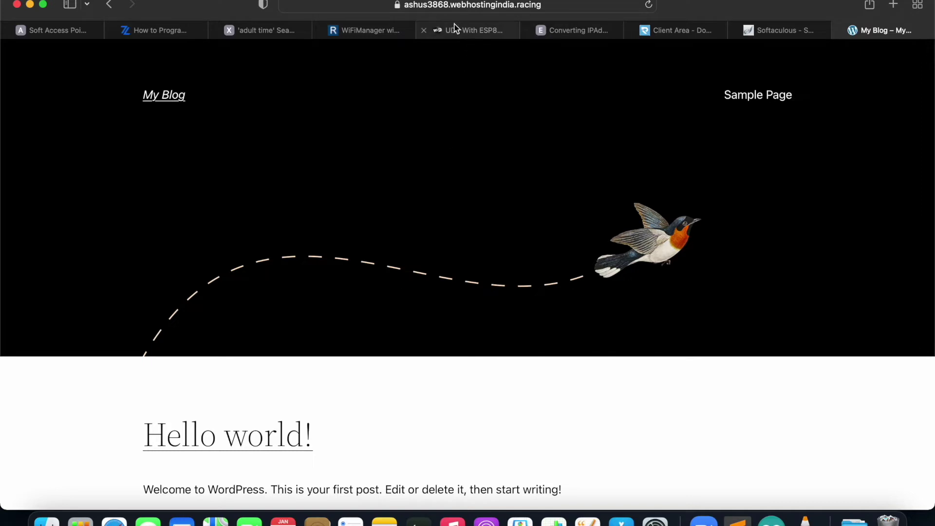
scroll(250, 316, down, 6)
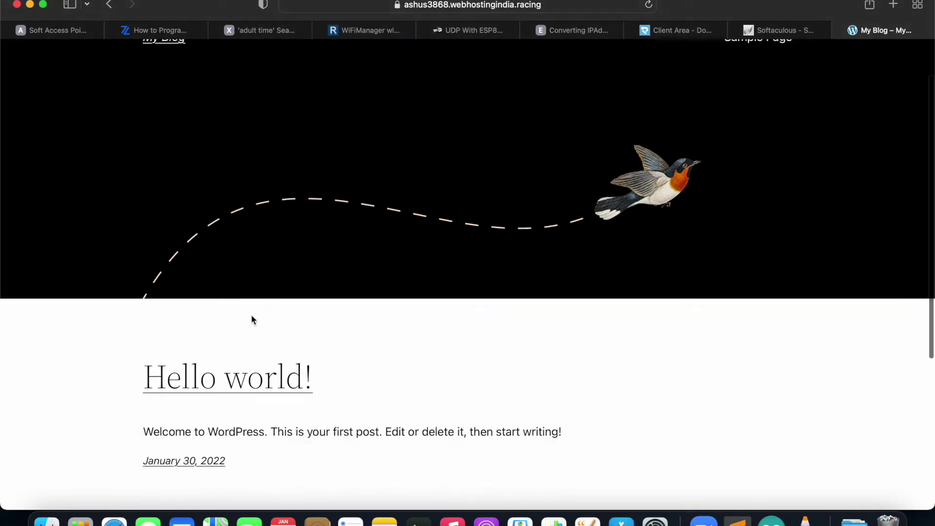
scroll(251, 319, up, 6)
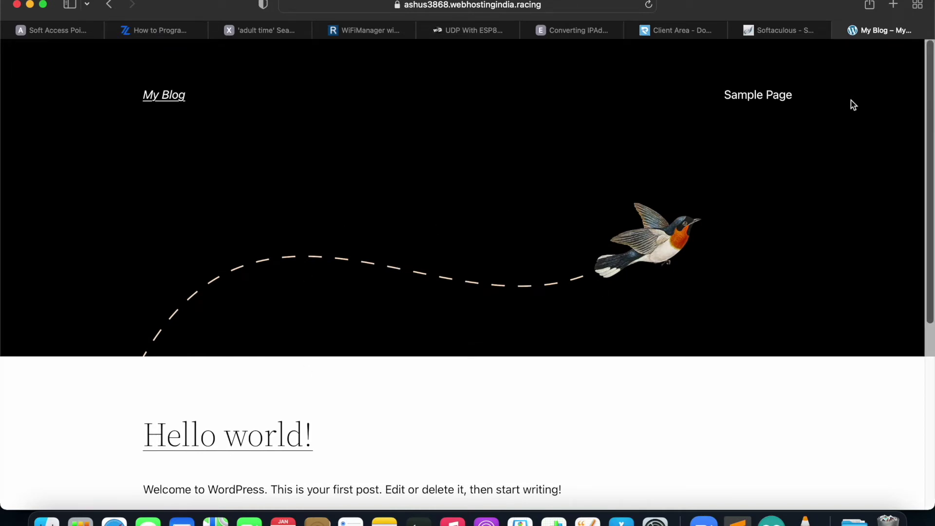
click(839, 31)
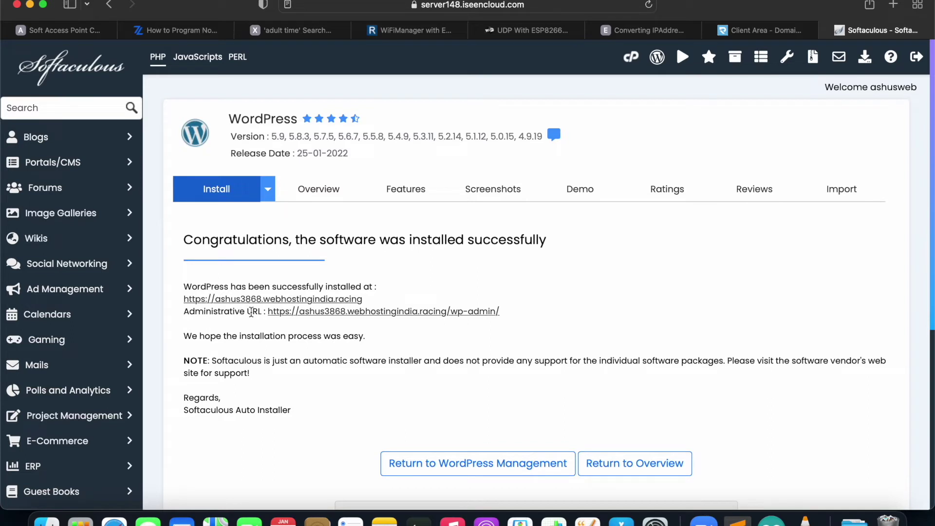
Step: Open the site's admin dashboard through the Administrative URL
drag(183, 313, 291, 318)
click(378, 311)
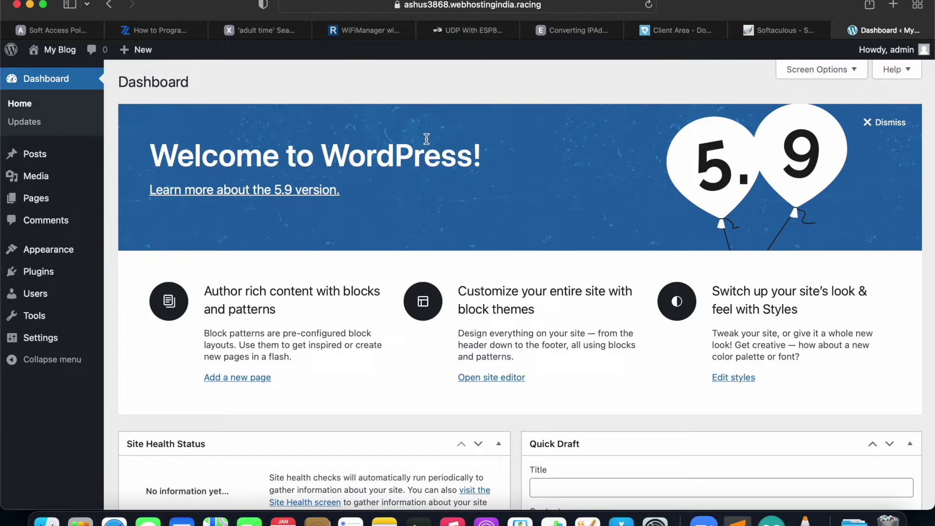
scroll(564, 279, down, 5)
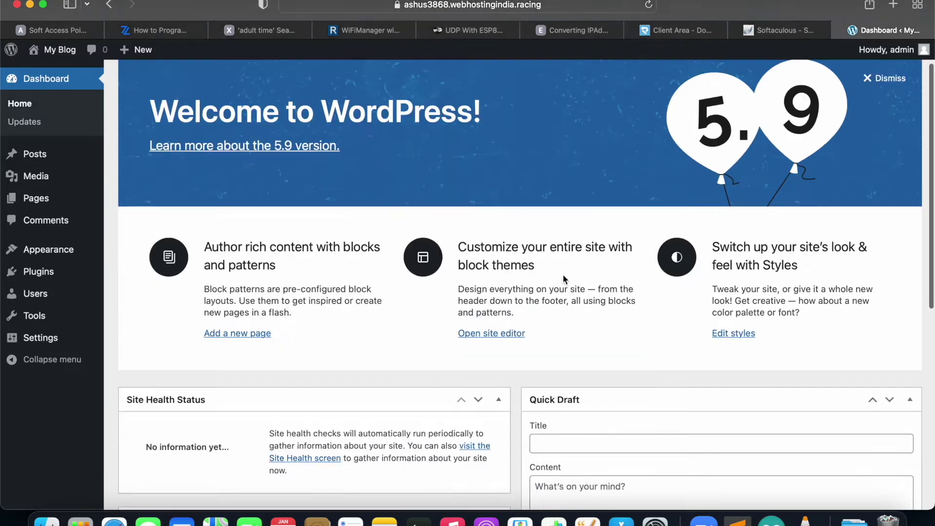
scroll(562, 273, down, 5)
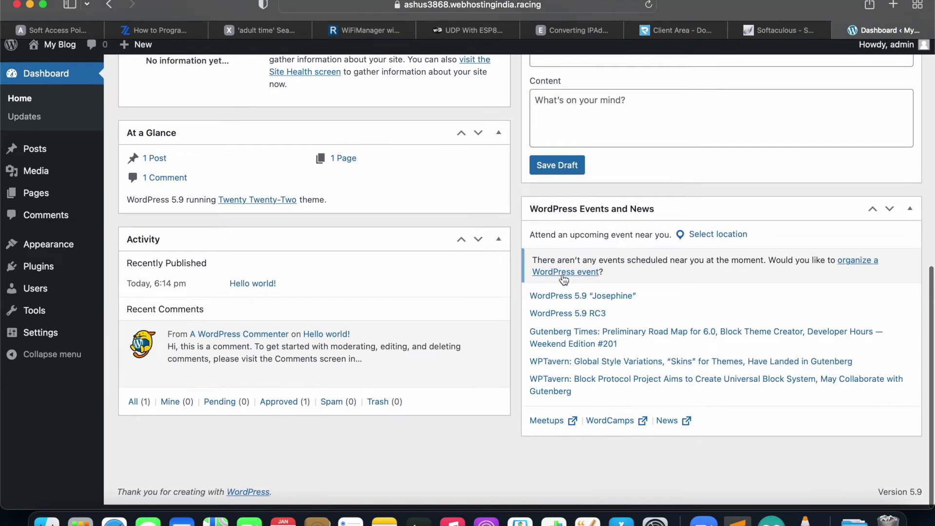
scroll(563, 279, up, 10)
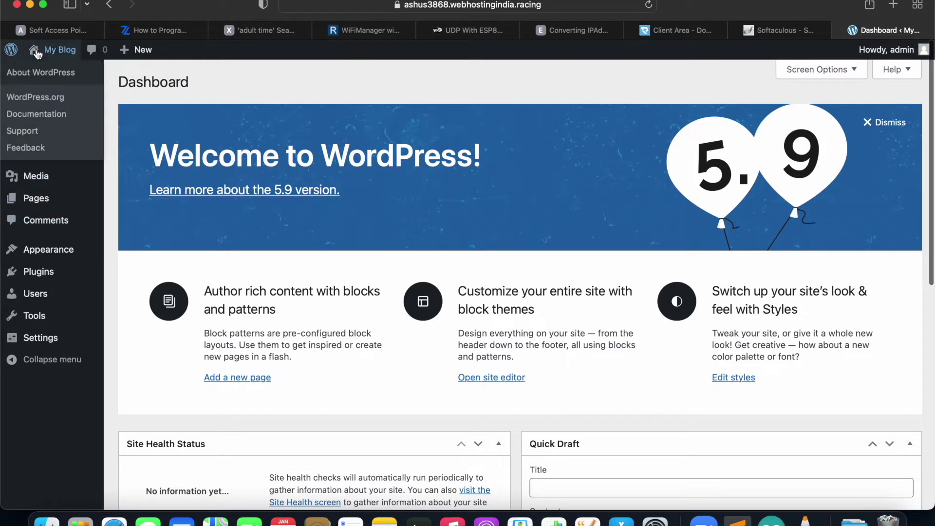
Step: View the public front page with My Blog > Visit Site
mouse_move(43, 54)
click(46, 72)
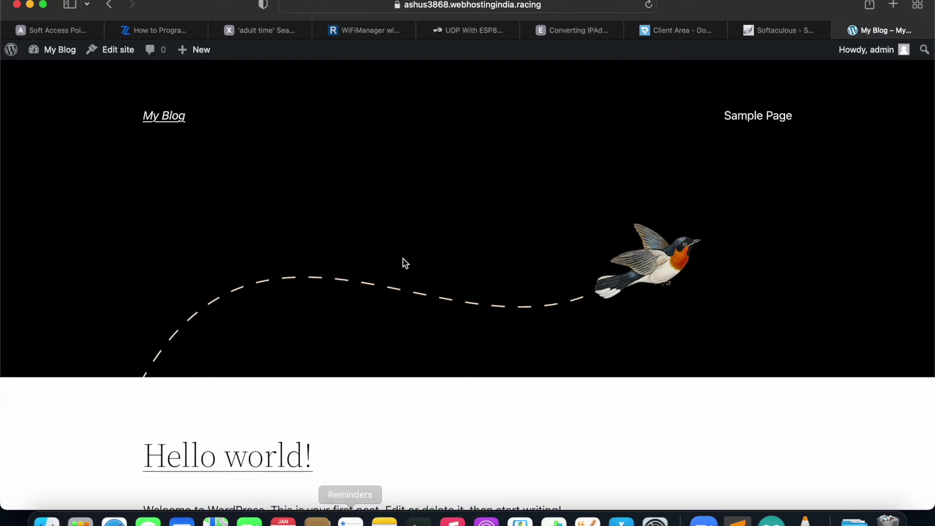
scroll(402, 263, down, 5)
scroll(403, 263, up, 5)
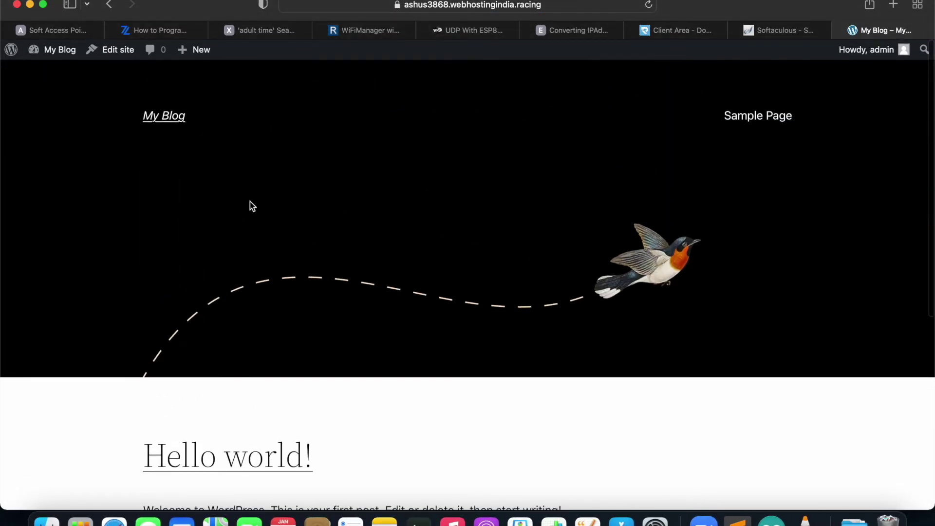
scroll(249, 201, left, 5)
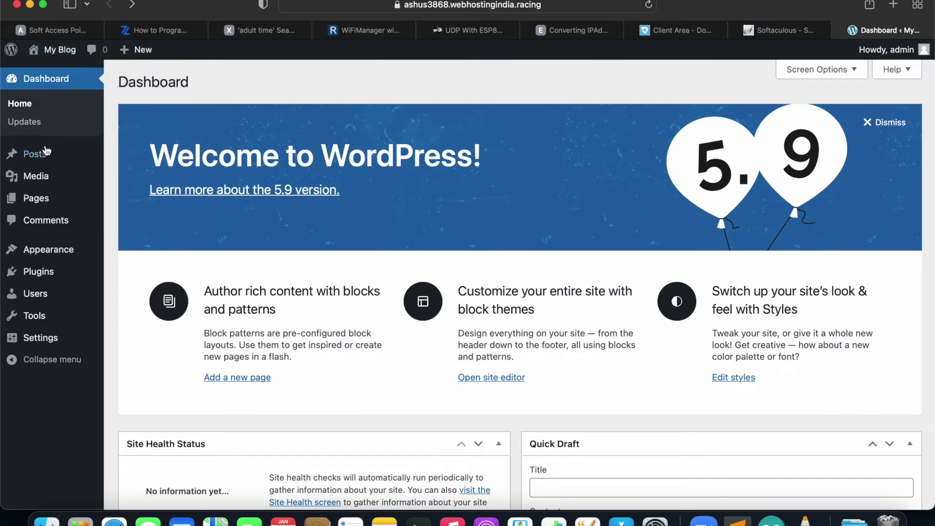
Step: Look through the admin sidebar menus
mouse_move(43, 158)
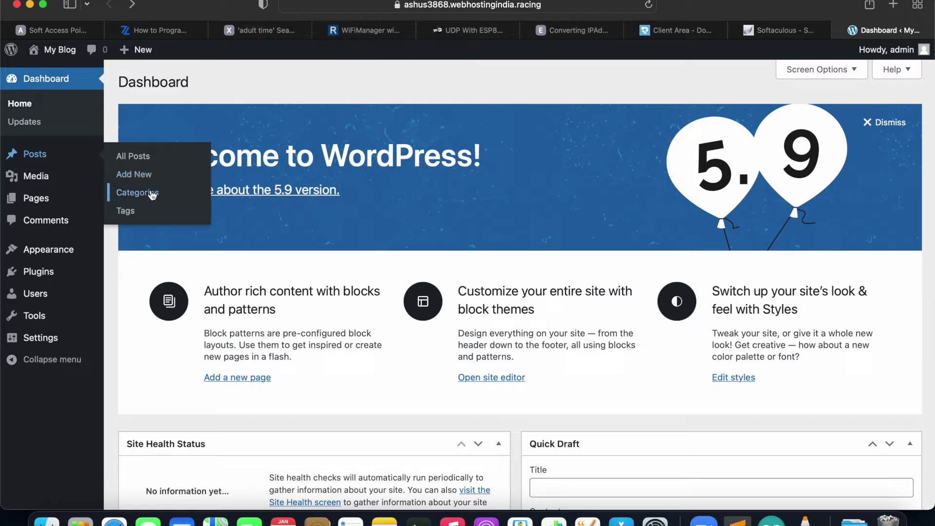
mouse_move(63, 181)
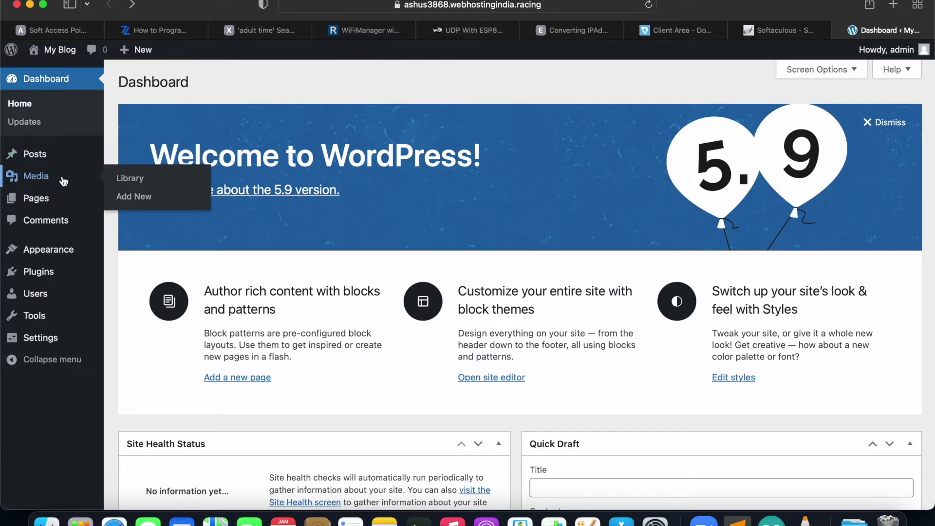
mouse_move(52, 200)
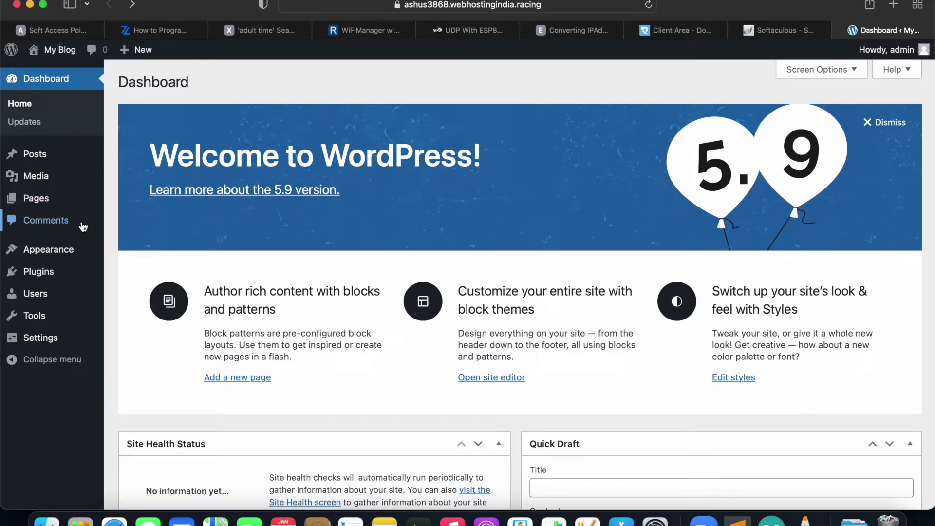
mouse_move(84, 254)
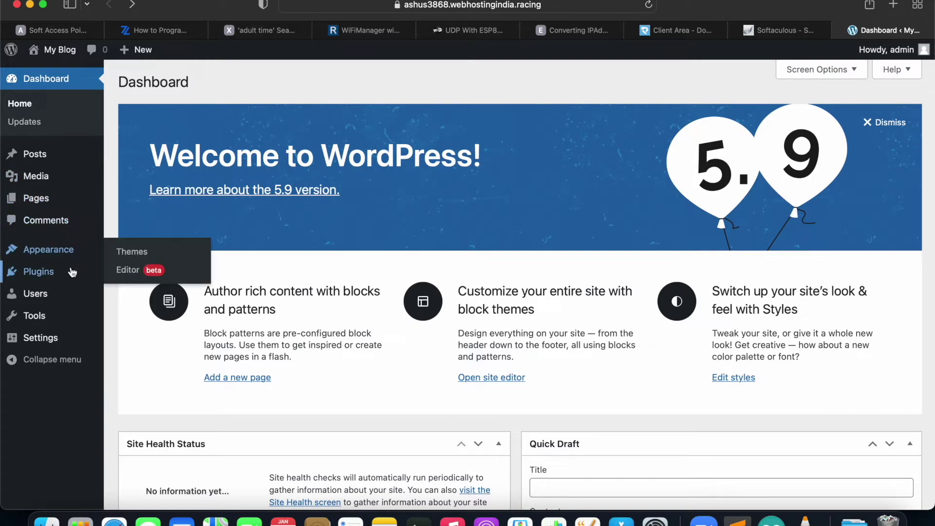
mouse_move(72, 272)
mouse_move(67, 297)
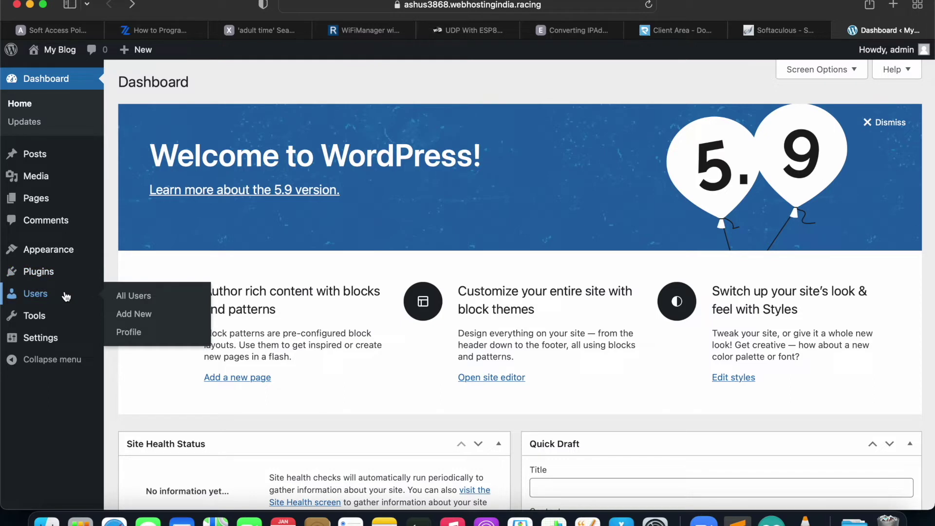
mouse_move(62, 321)
mouse_move(62, 338)
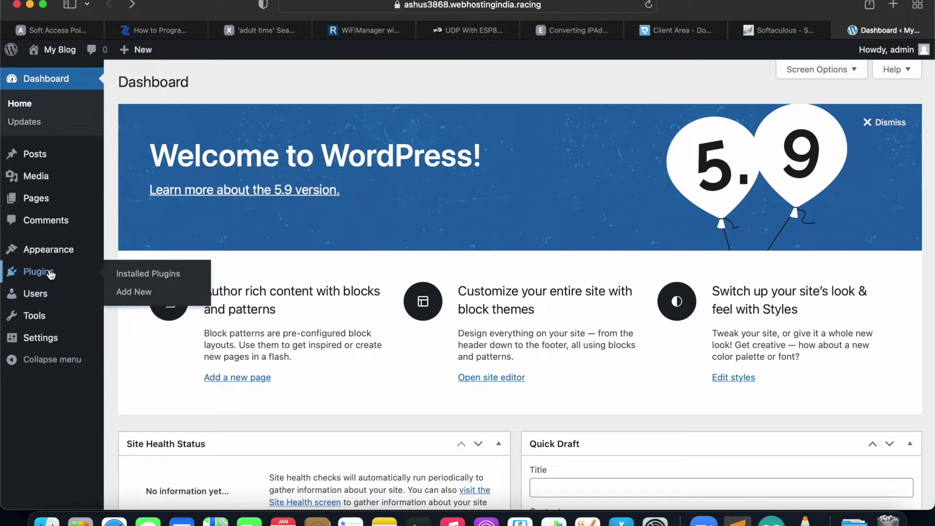
mouse_move(54, 252)
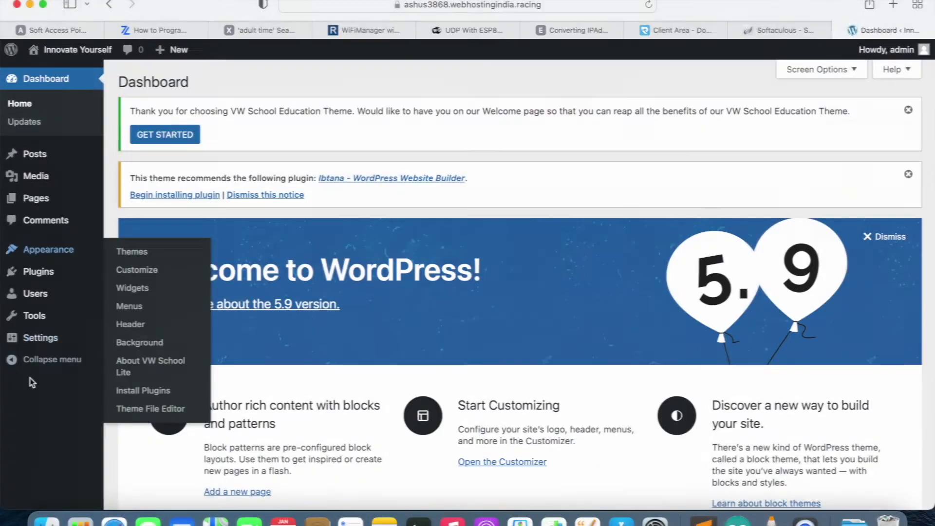
scroll(31, 377, down, 5)
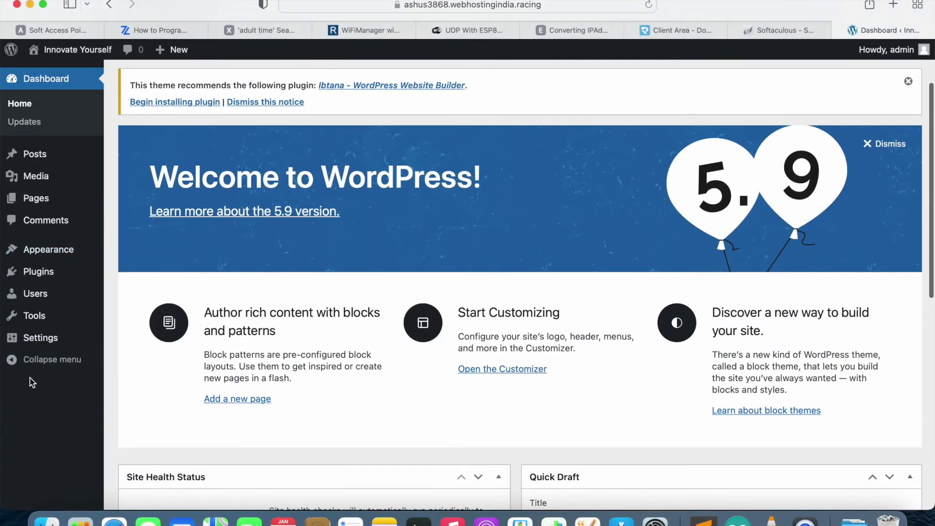
Step: Open Appearance > Themes to see four installed themes, with VW School Education active
scroll(315, 203, down, 10)
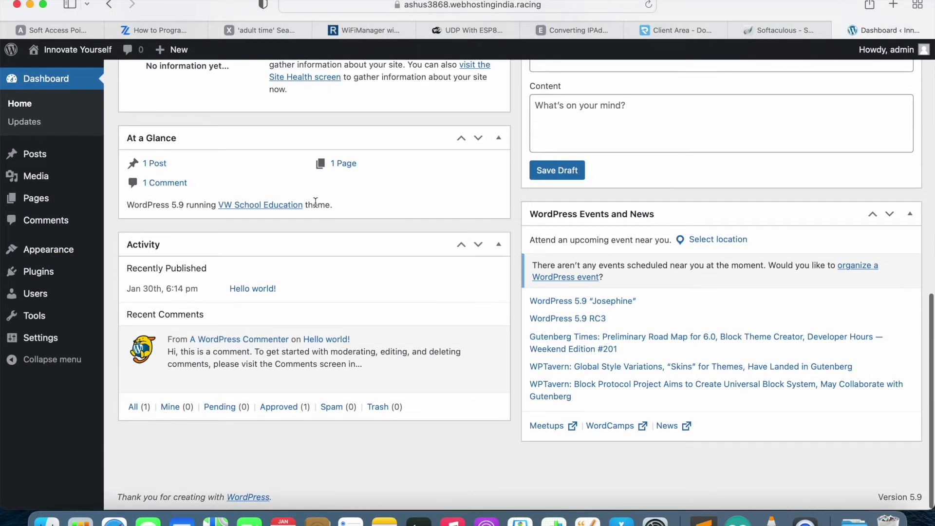
scroll(315, 202, up, 15)
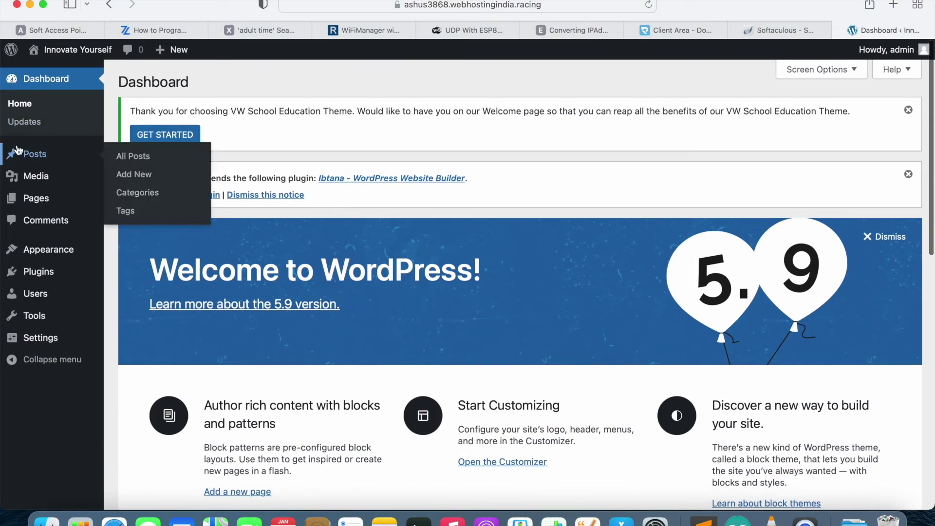
mouse_move(41, 253)
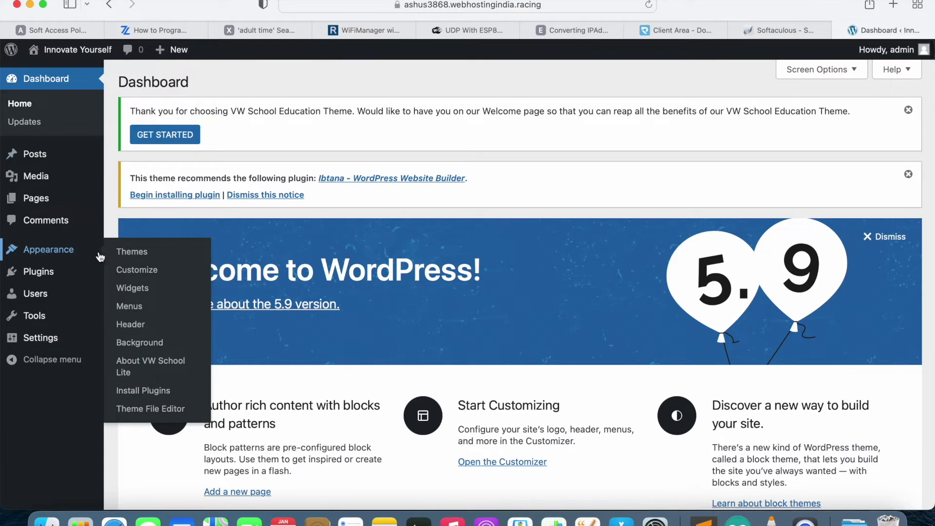
click(165, 253)
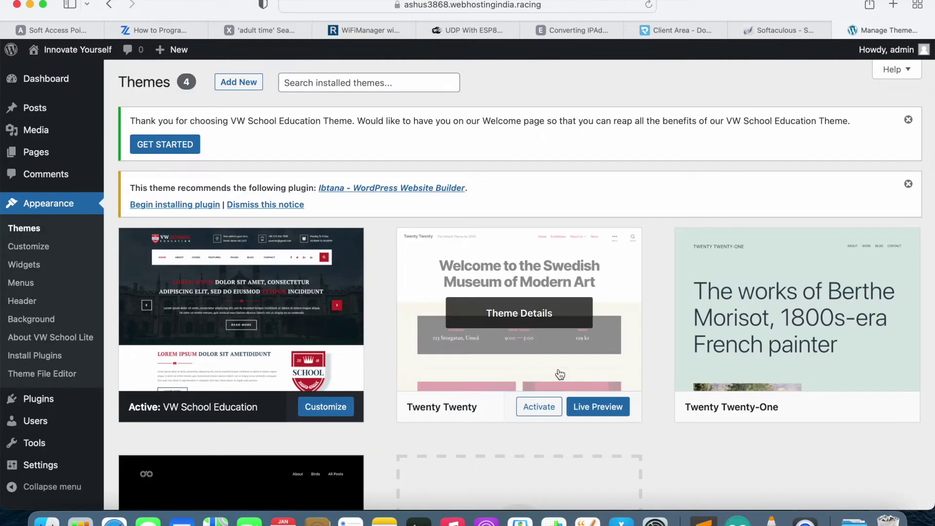
scroll(559, 371, down, 5)
scroll(560, 373, up, 5)
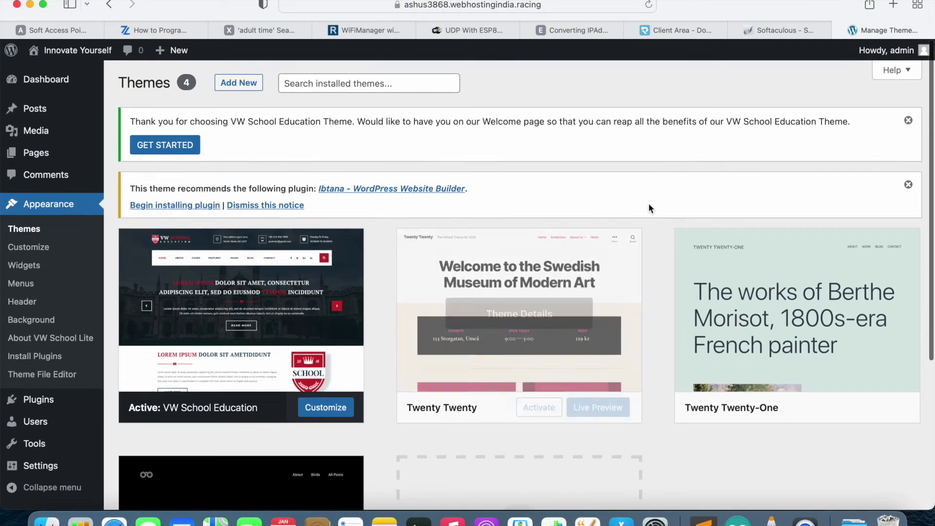
scroll(727, 233, down, 5)
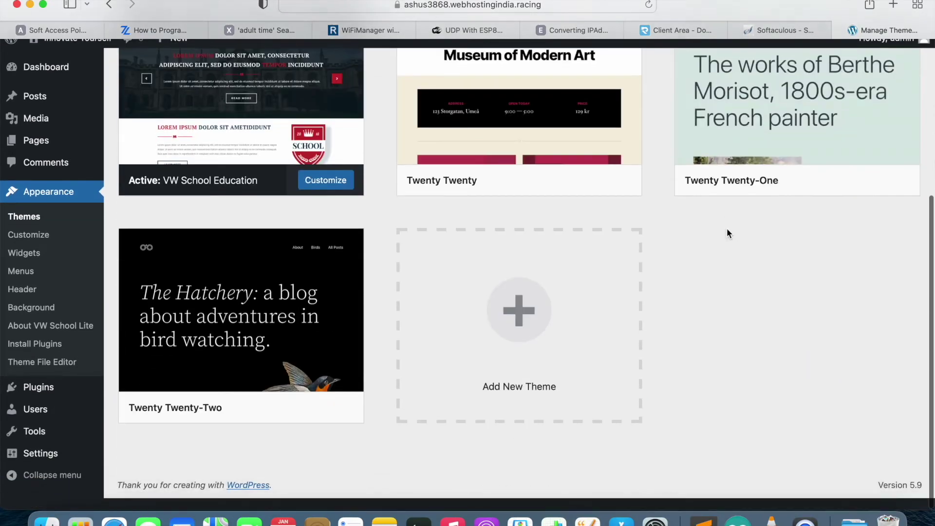
Step: Search the theme directory for 'university' and open the University theme's details and preview
click(533, 404)
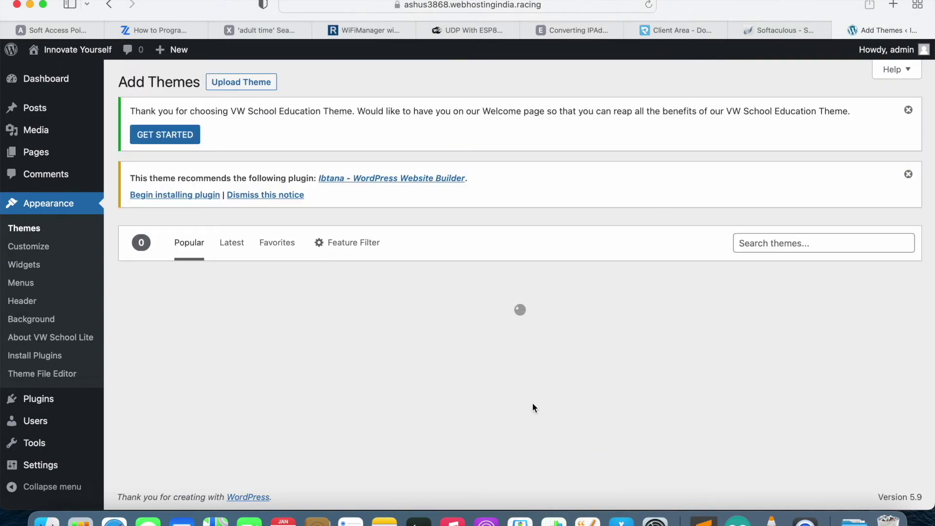
scroll(451, 421, down, 15)
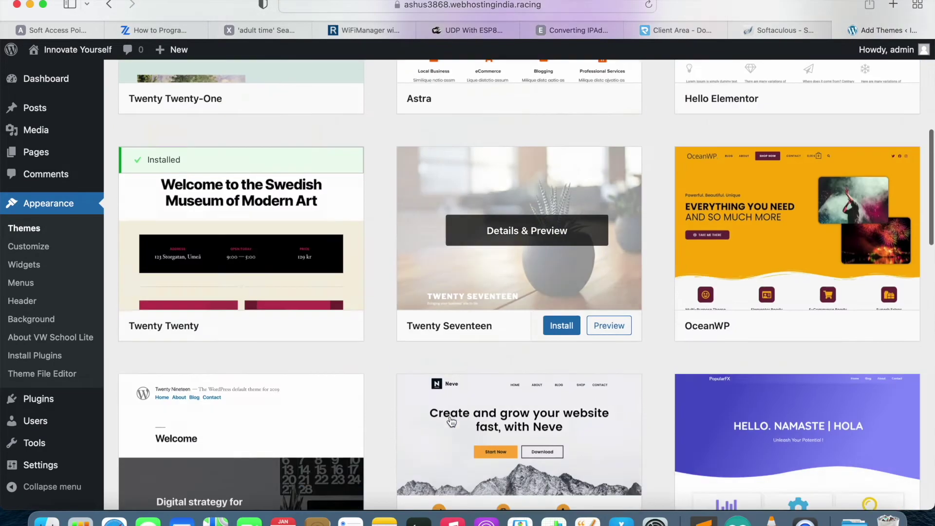
scroll(452, 421, up, 15)
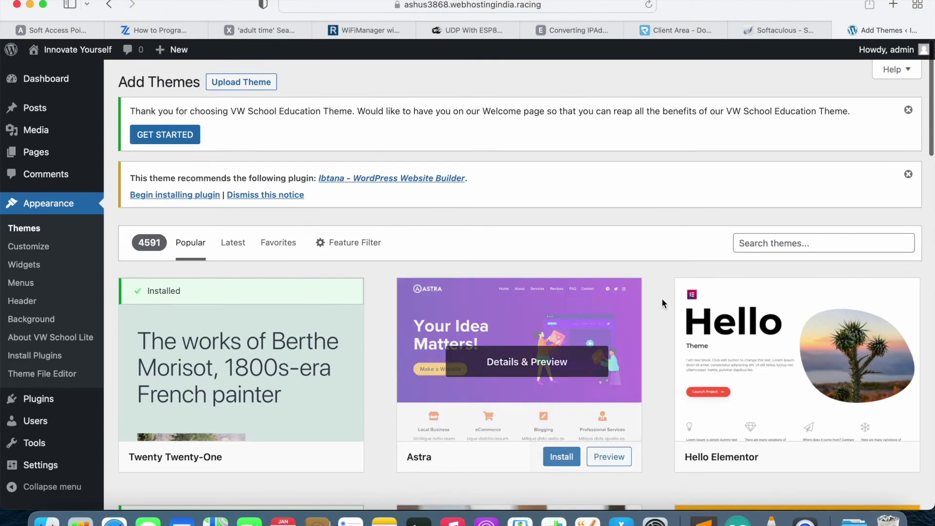
click(791, 246)
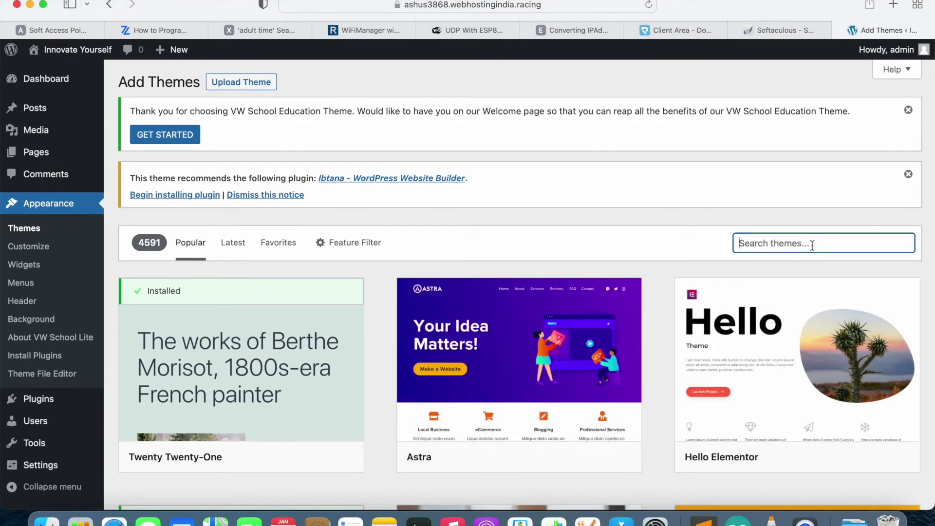
text(university)
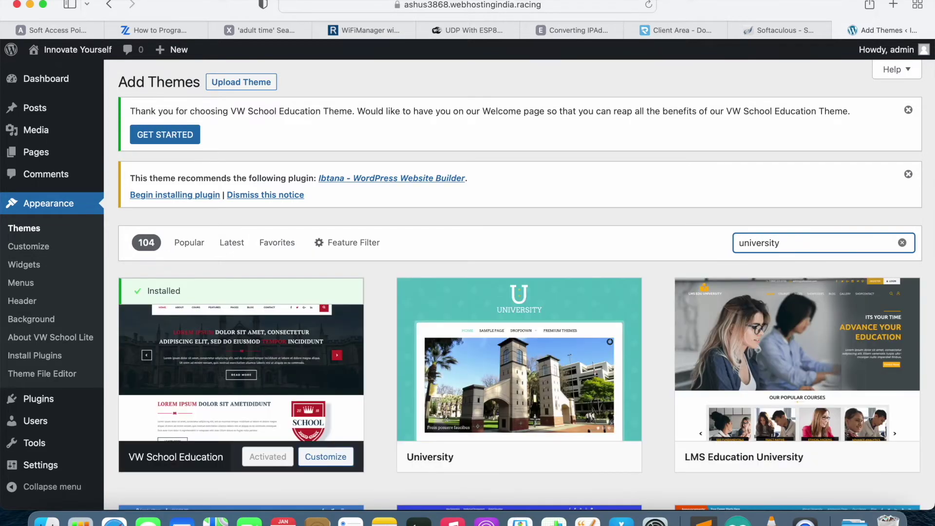
scroll(574, 401, down, 5)
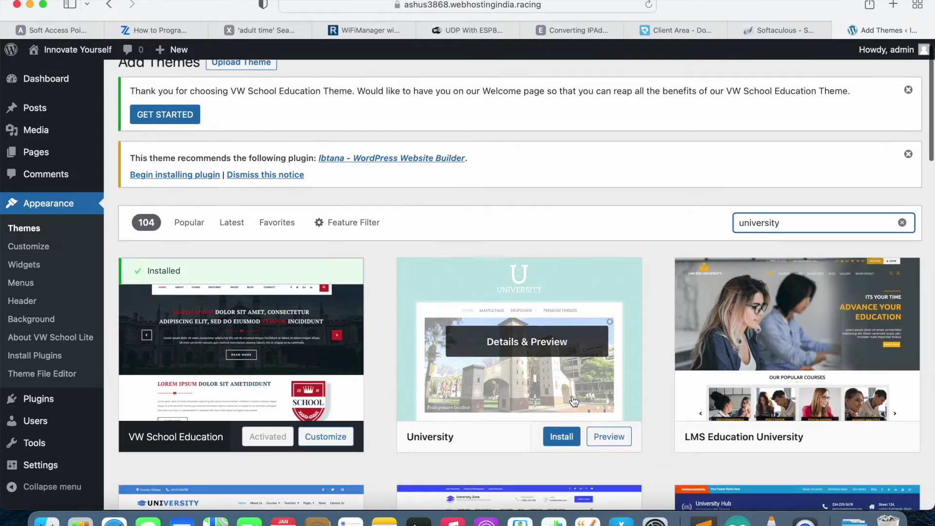
scroll(573, 401, down, 6)
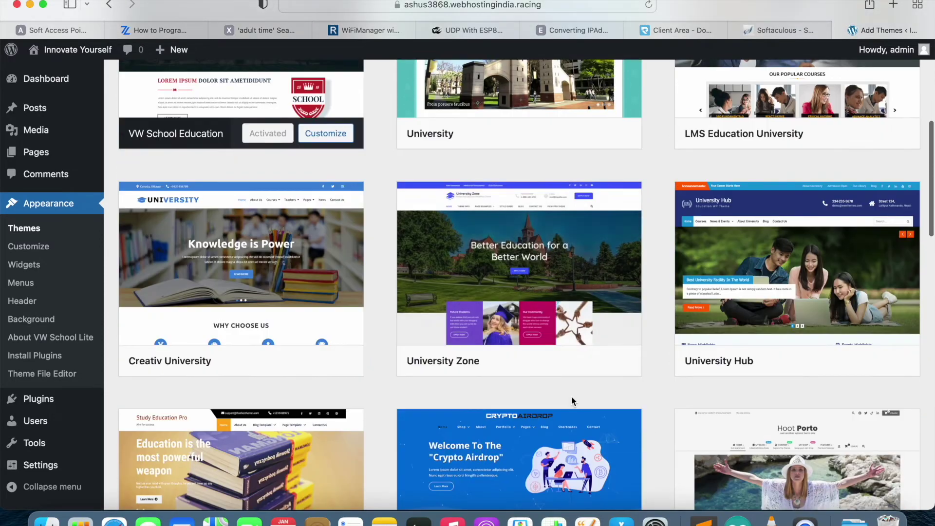
scroll(573, 401, up, 8)
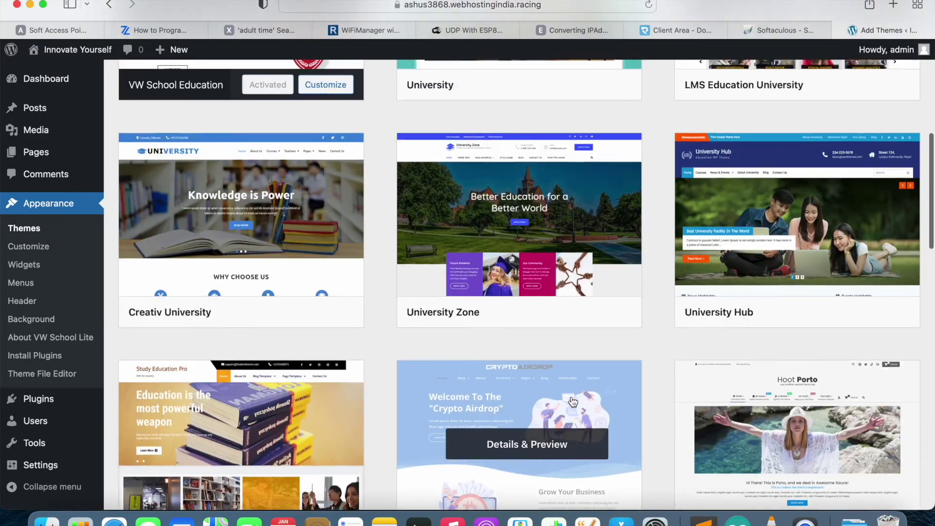
click(519, 214)
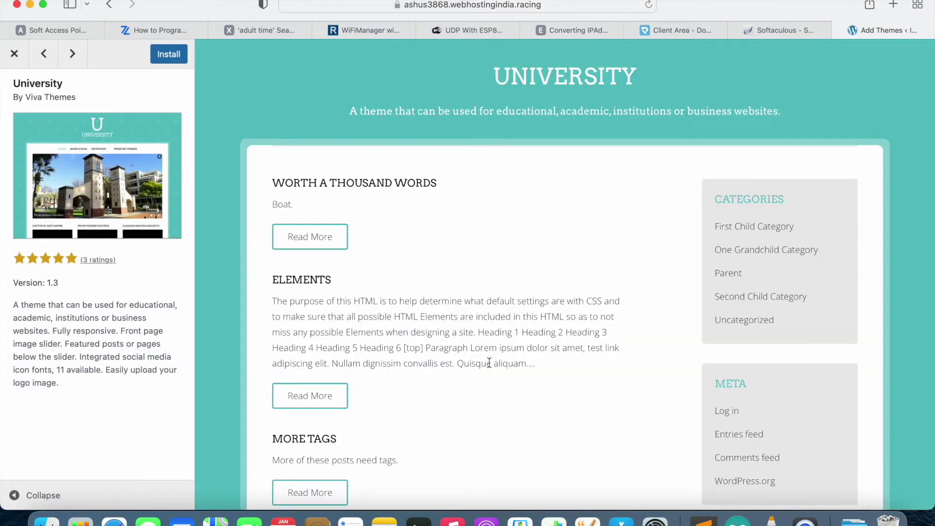
Step: Step forward from the University preview to the Creativ University preview
scroll(484, 376, down, 15)
scroll(483, 369, up, 3)
scroll(483, 369, up, 10)
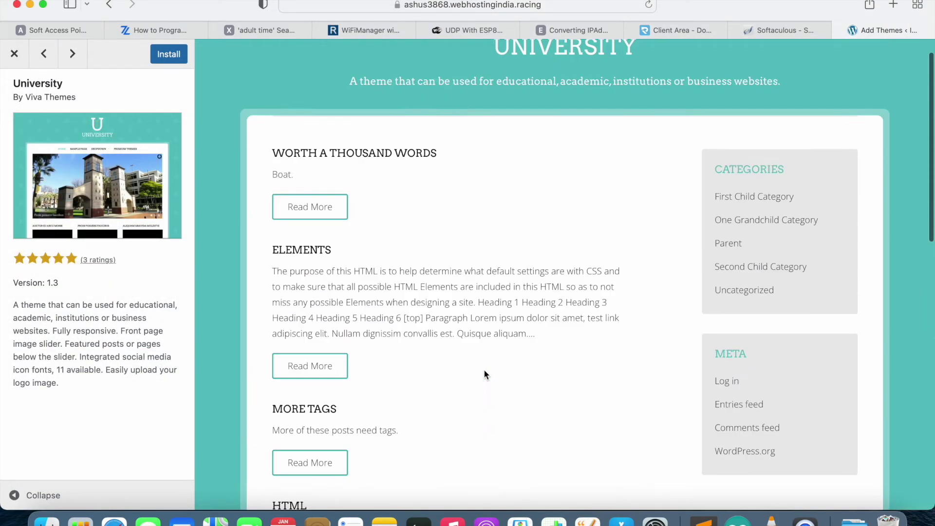
click(74, 57)
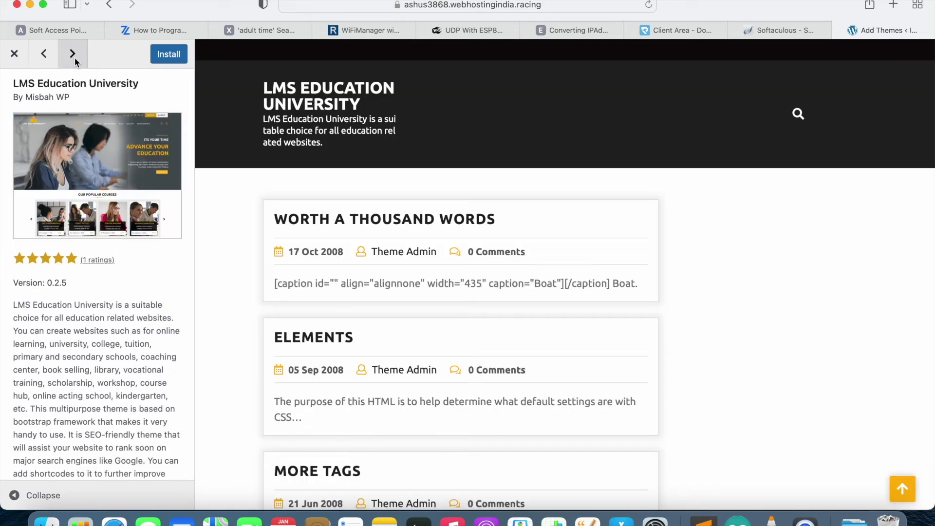
click(74, 54)
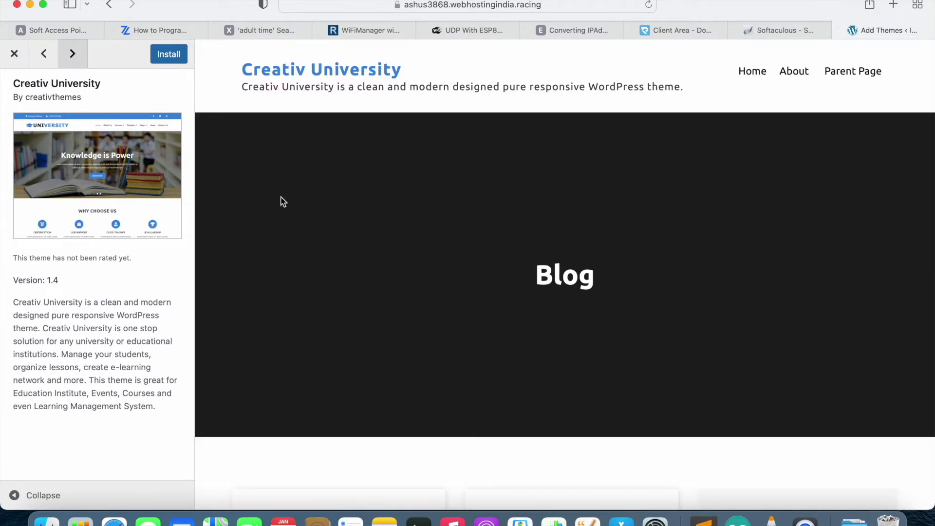
scroll(331, 285, down, 8)
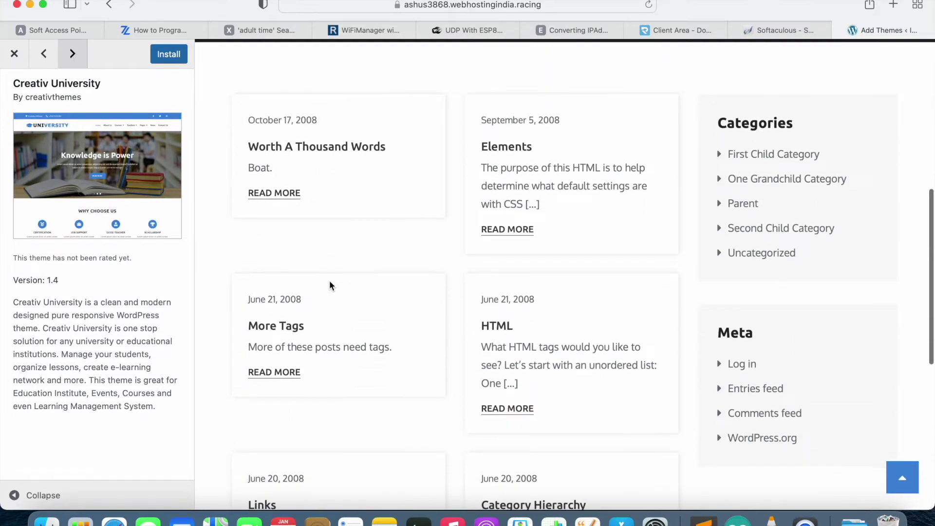
scroll(330, 284, down, 6)
scroll(329, 285, up, 15)
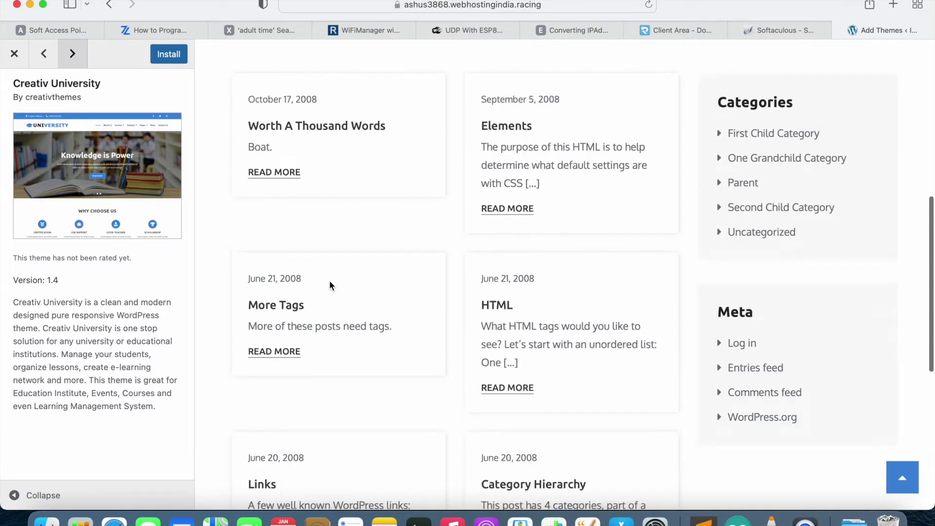
Step: Browse University Zone, University Hub, Study Education Lite, Crypto AirDrop and Hoot Porto previews
click(73, 54)
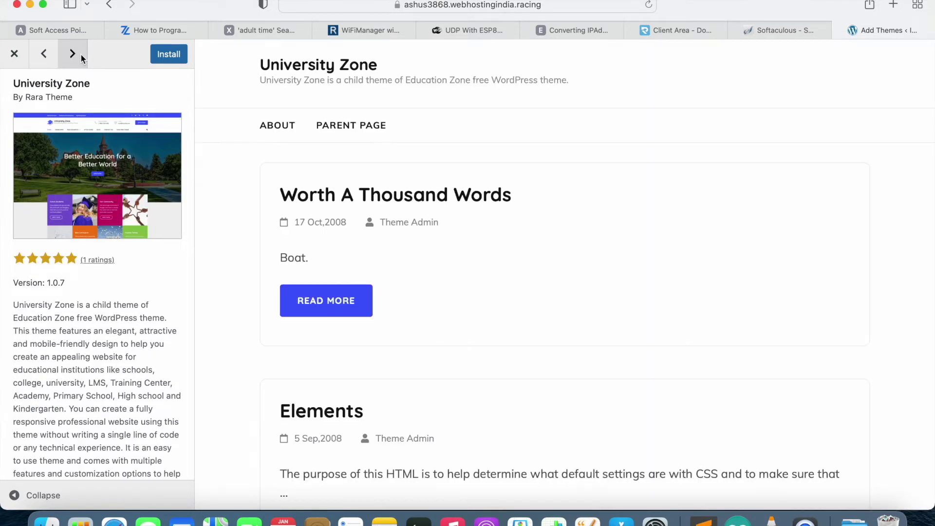
click(80, 54)
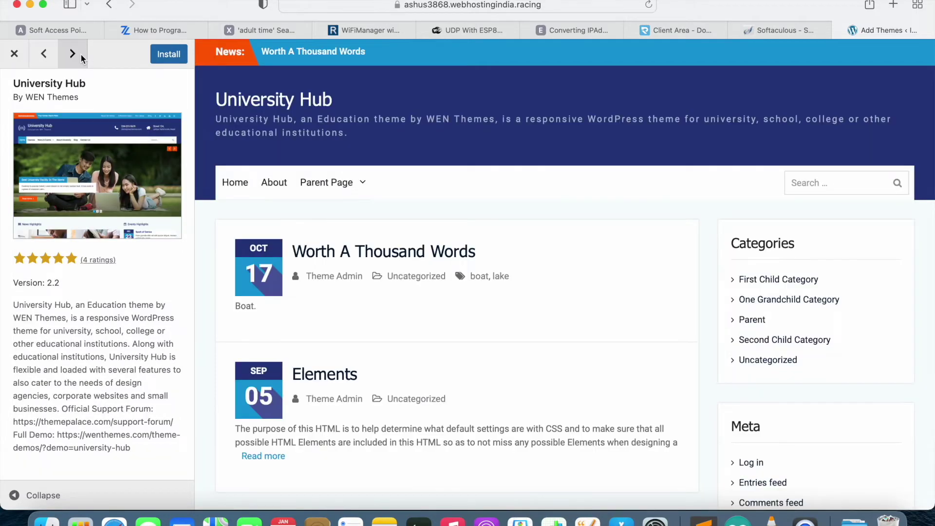
click(80, 53)
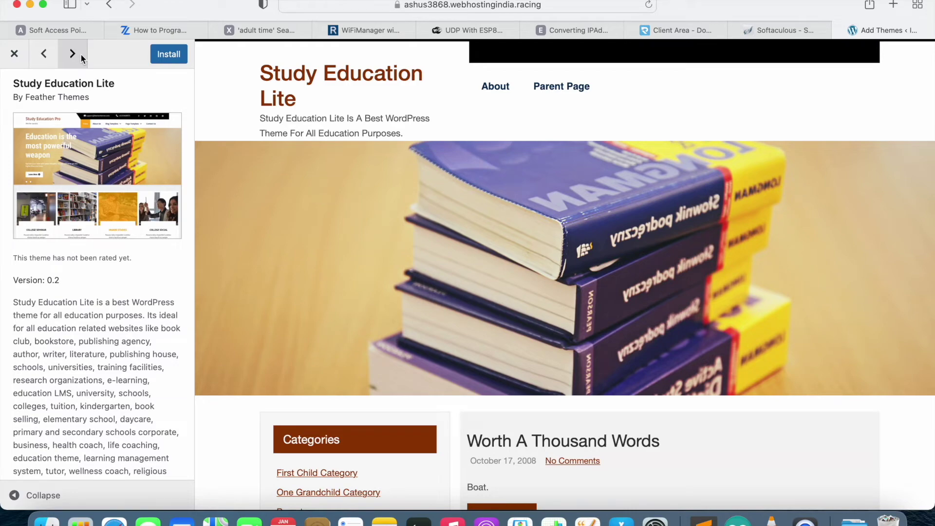
scroll(270, 249, down, 5)
scroll(270, 248, down, 6)
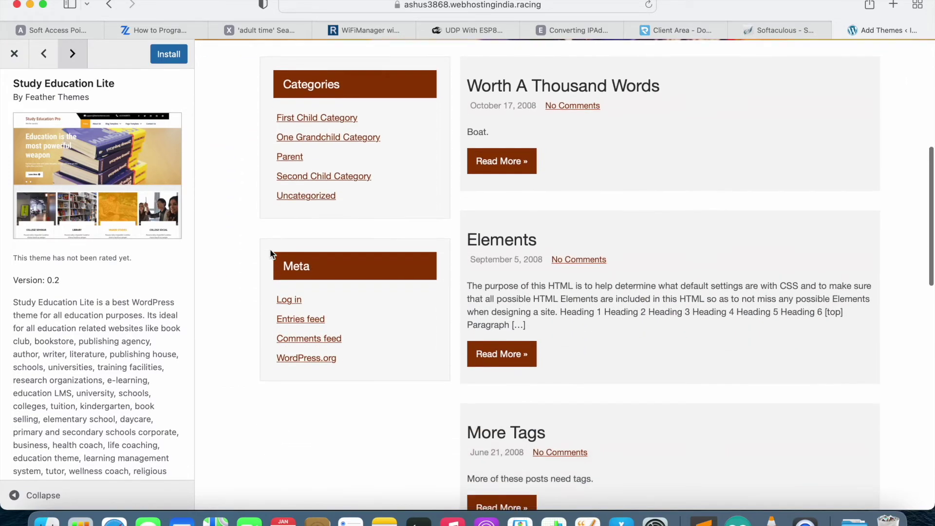
scroll(270, 249, down, 5)
scroll(270, 249, up, 15)
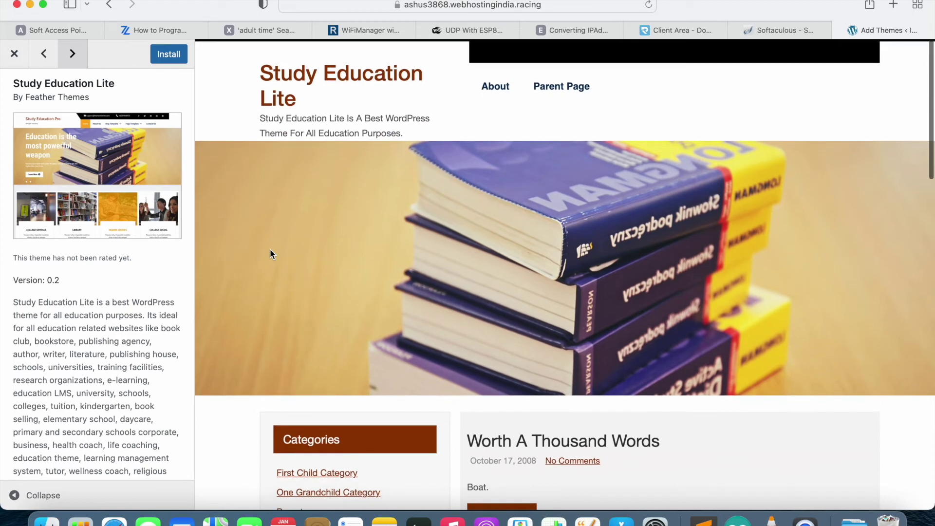
click(79, 53)
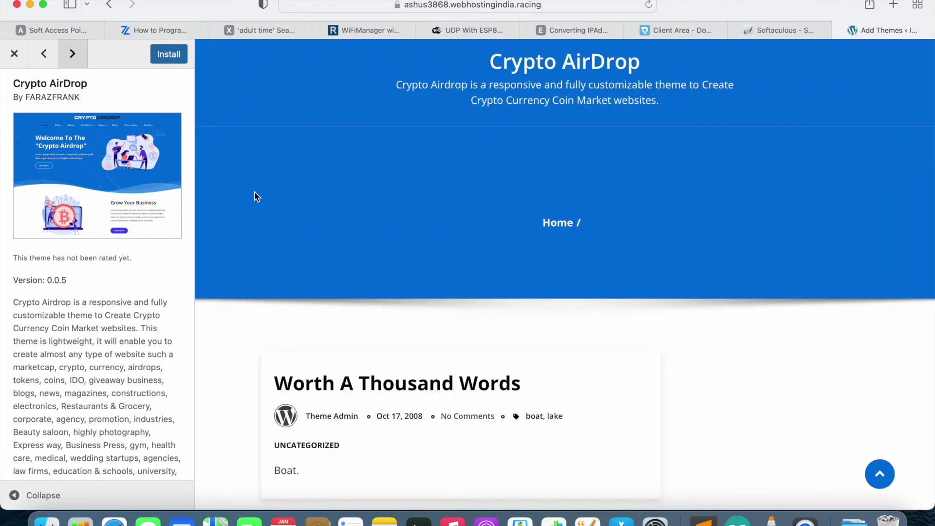
scroll(325, 256, down, 10)
click(73, 56)
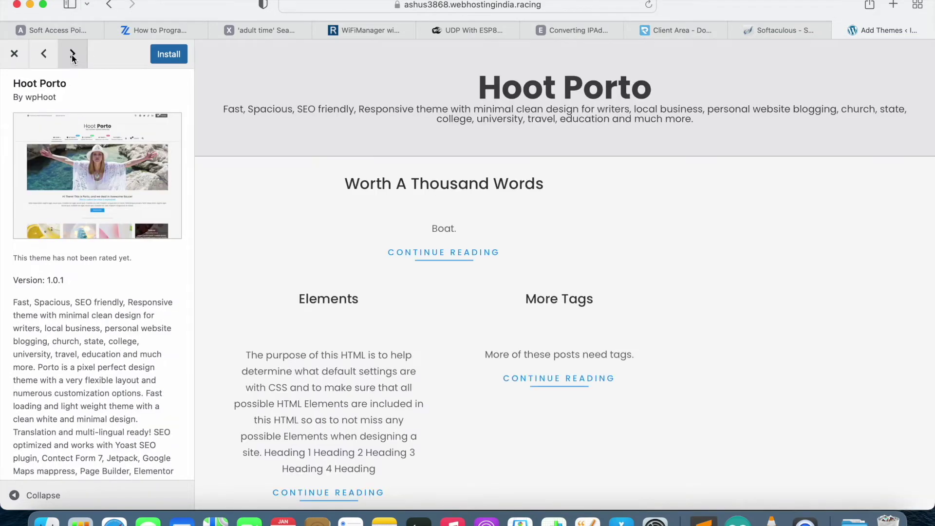
Step: Step back through the previews to Creativ University version 1.4
click(43, 57)
click(43, 58)
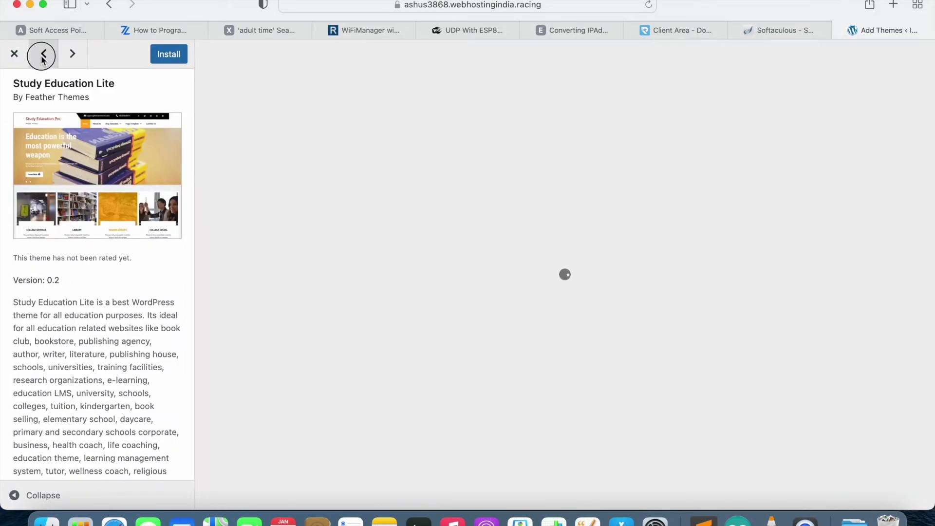
click(43, 57)
click(42, 58)
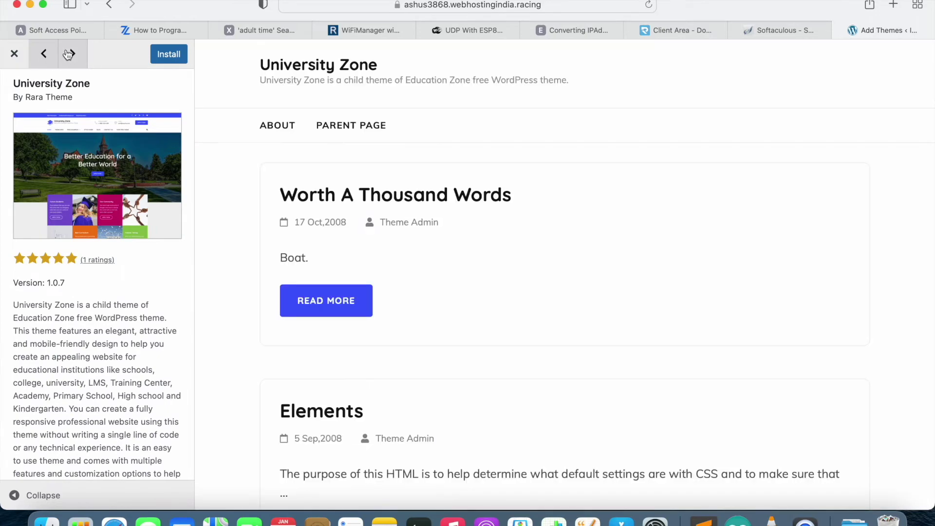
click(68, 55)
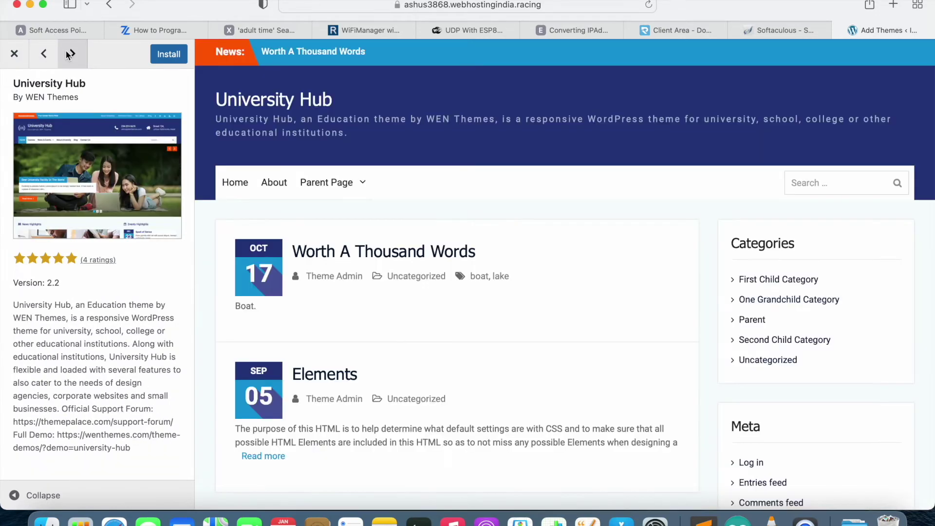
click(68, 55)
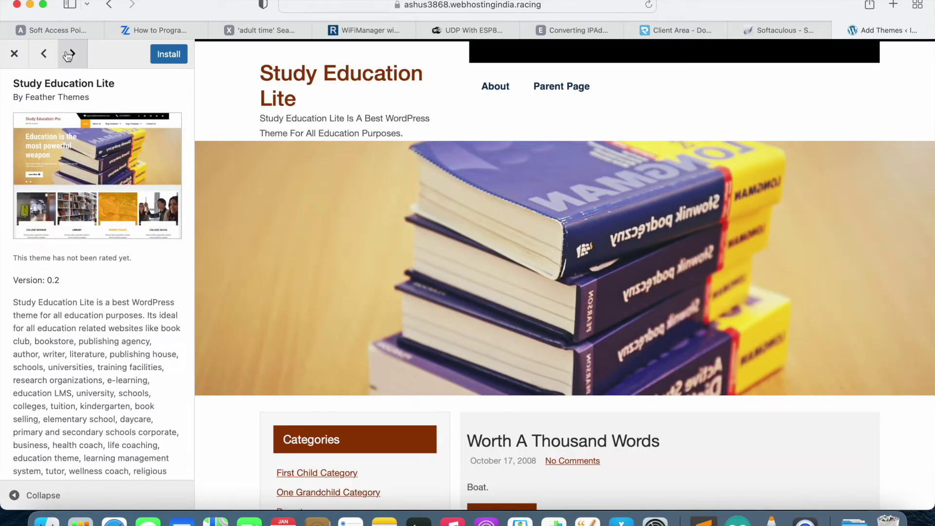
scroll(336, 302, down, 7)
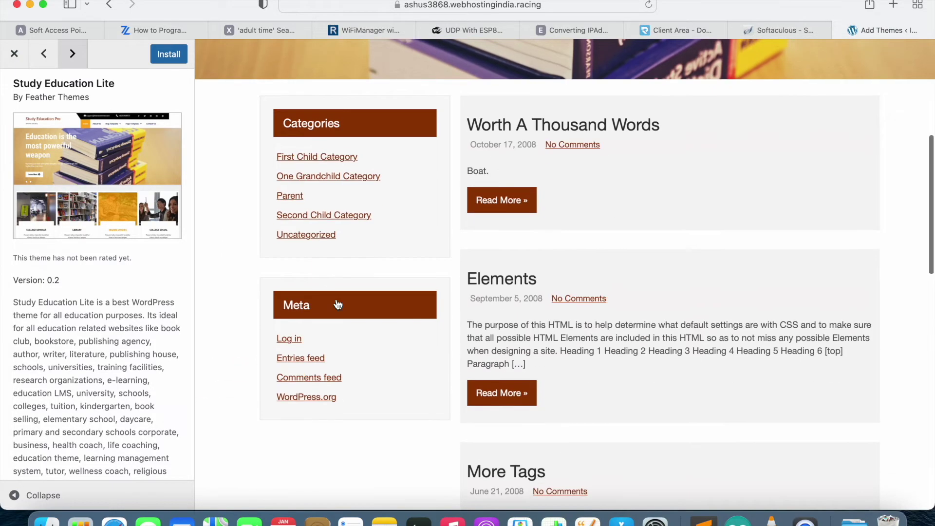
click(47, 56)
click(48, 55)
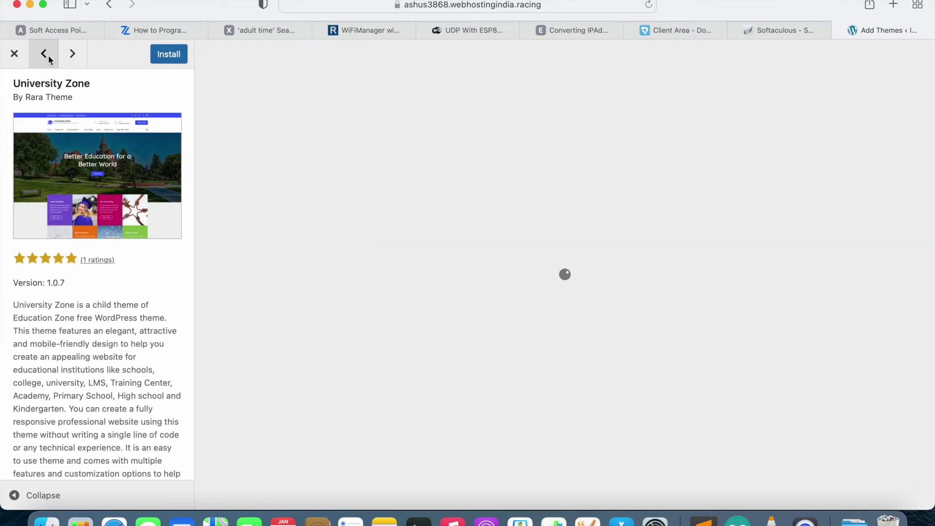
click(48, 54)
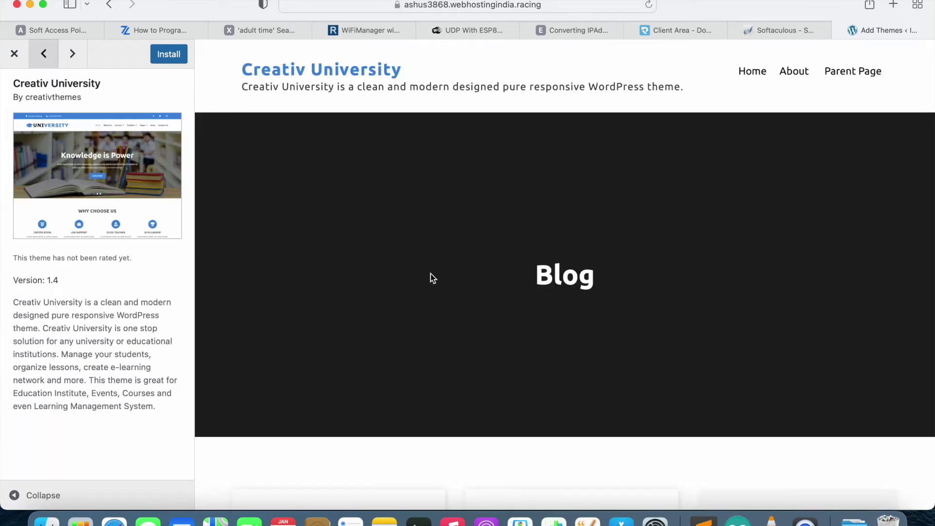
scroll(430, 273, down, 10)
scroll(430, 274, up, 10)
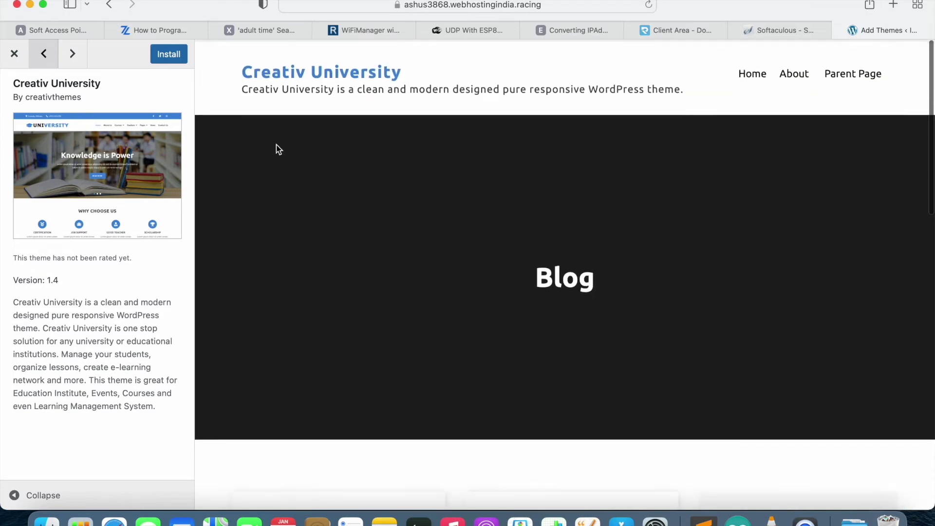
Step: Install the Creativ University theme and close the theme previewer
click(174, 57)
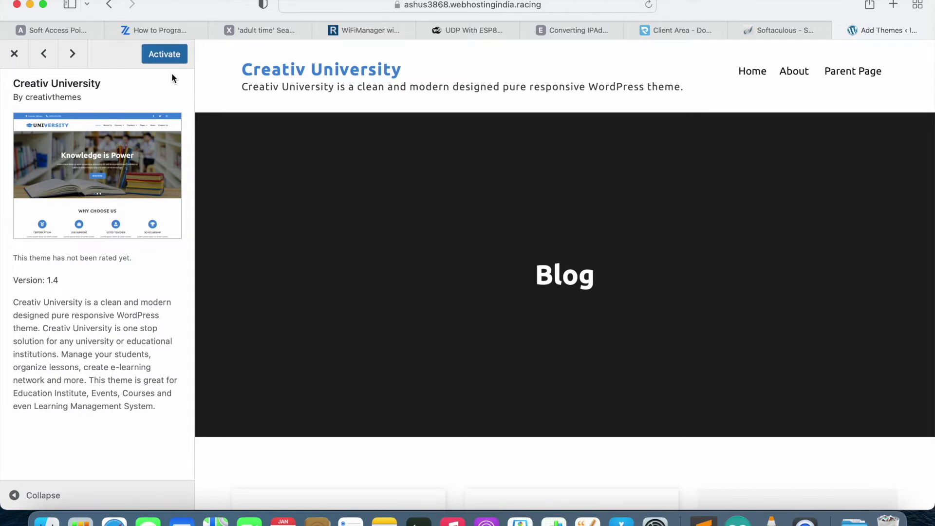
click(17, 64)
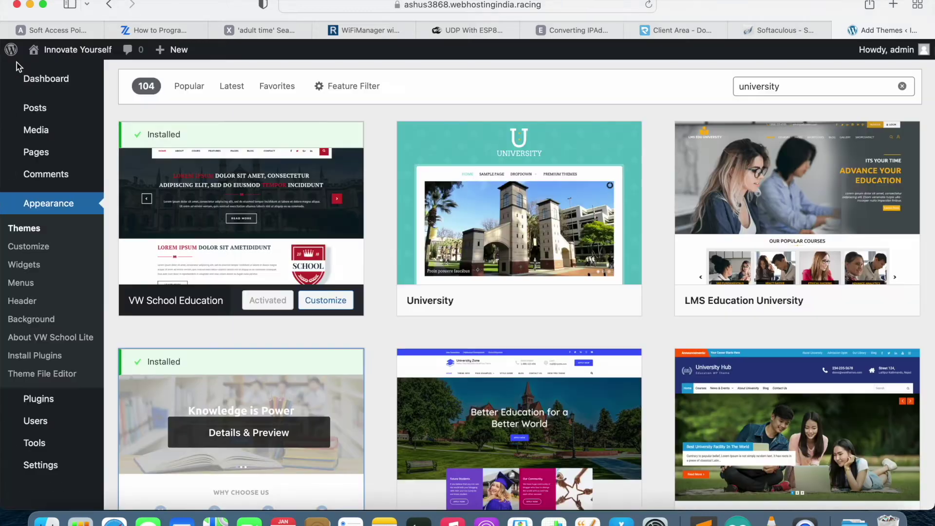
mouse_move(609, 302)
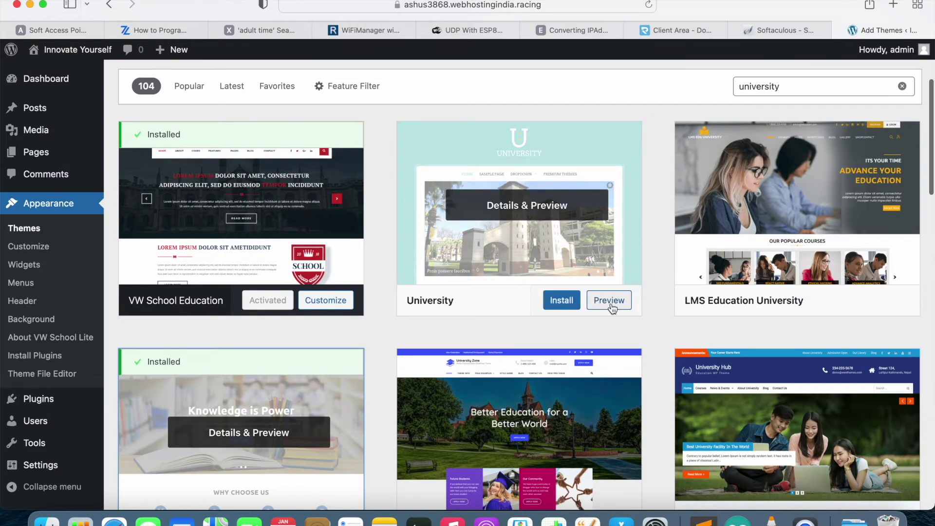
scroll(611, 306, up, 4)
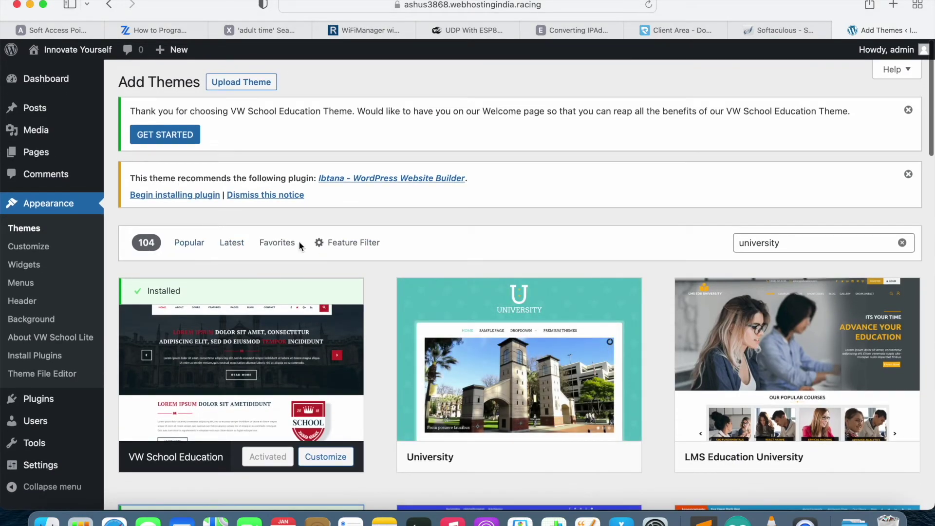
Step: Launch Creativ University's Live Preview from Appearance > Themes
click(21, 231)
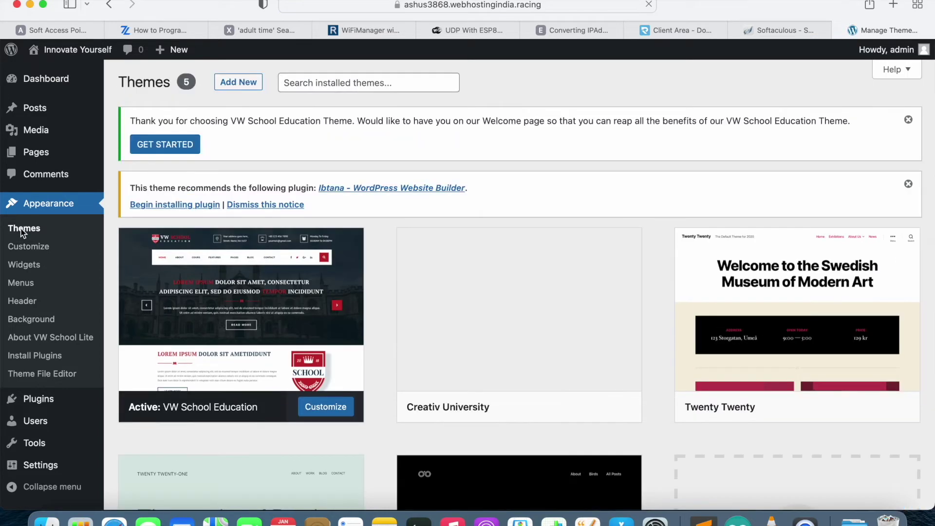
mouse_move(519, 316)
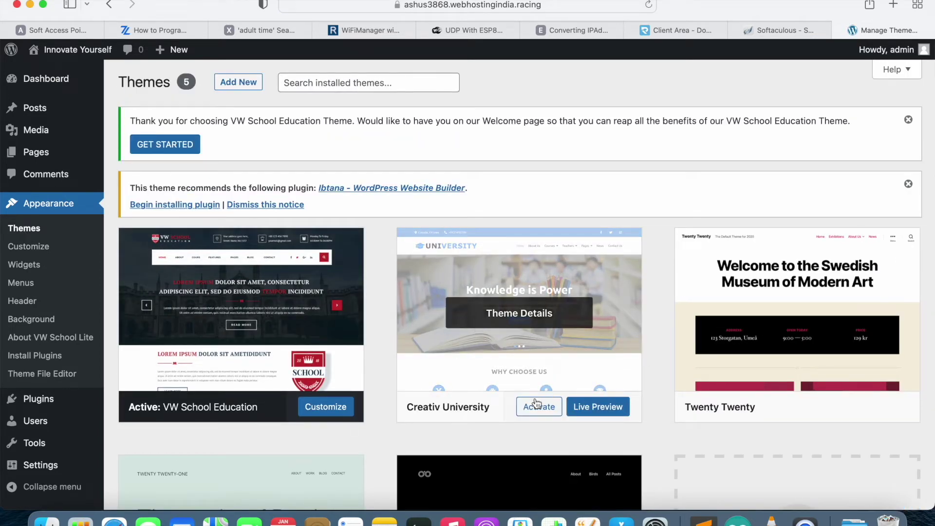
click(598, 411)
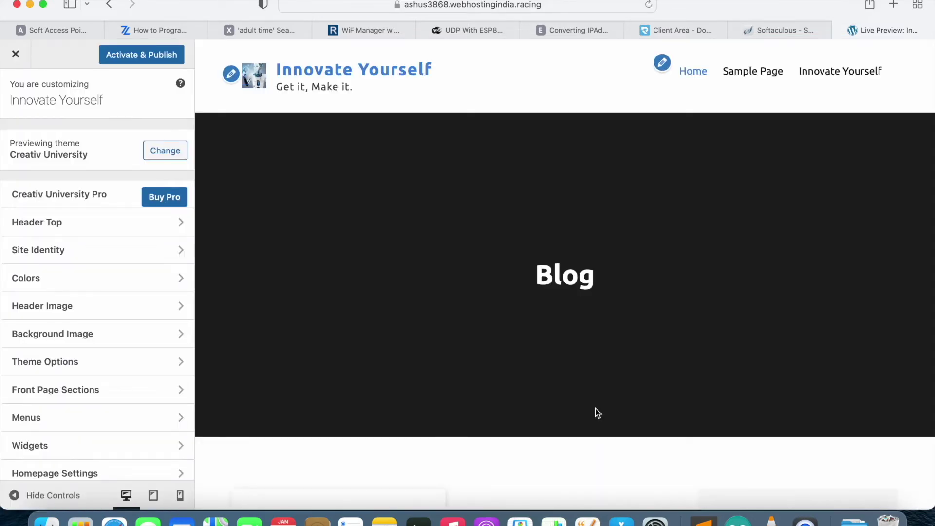
Step: Look over the Customizer preview and peek at the Header Top settings
scroll(595, 408, down, 10)
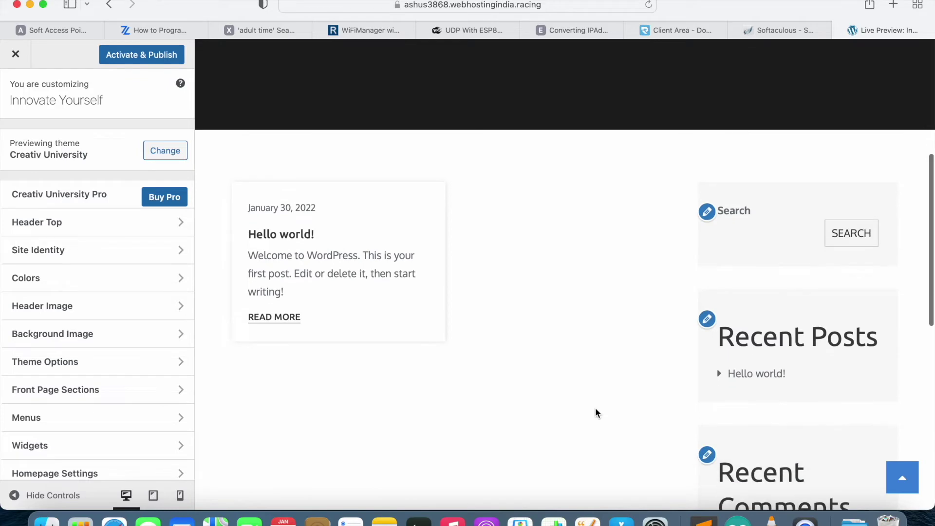
scroll(596, 411, down, 6)
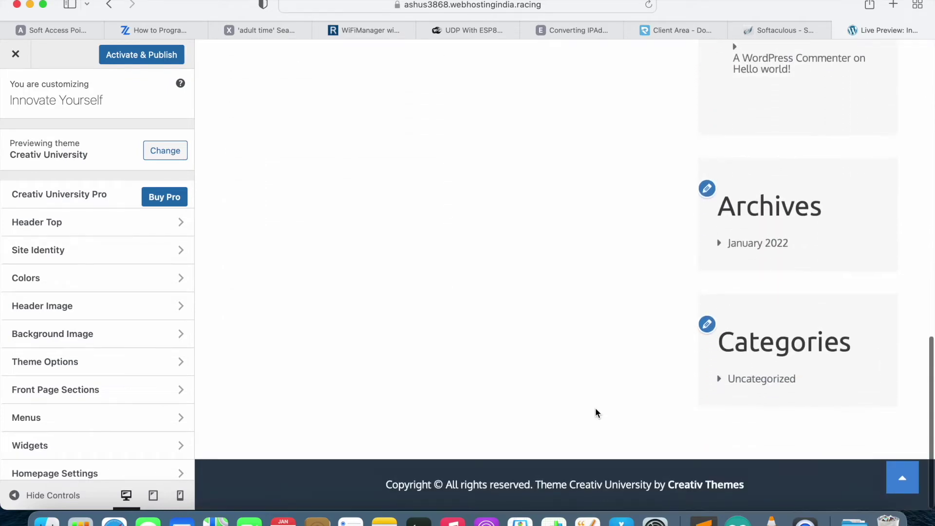
scroll(595, 408, up, 15)
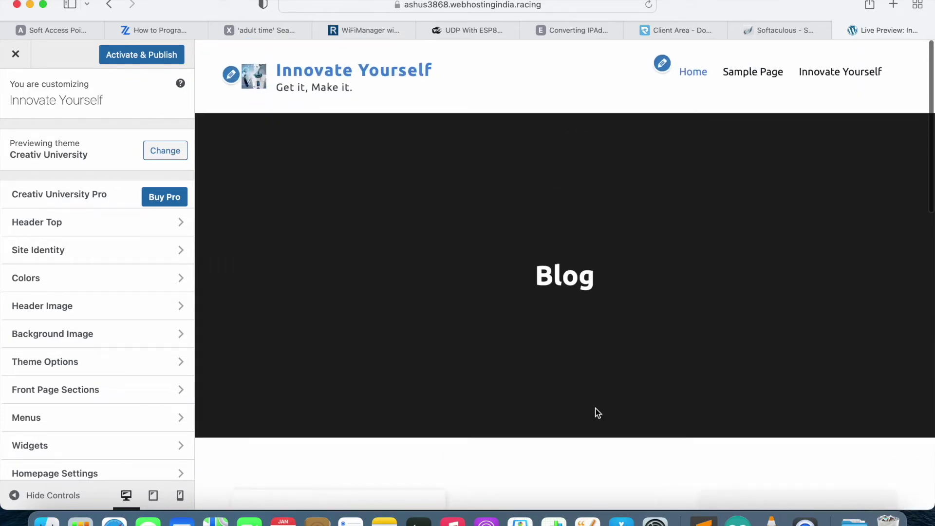
scroll(595, 407, down, 5)
scroll(595, 411, down, 6)
scroll(595, 412, up, 15)
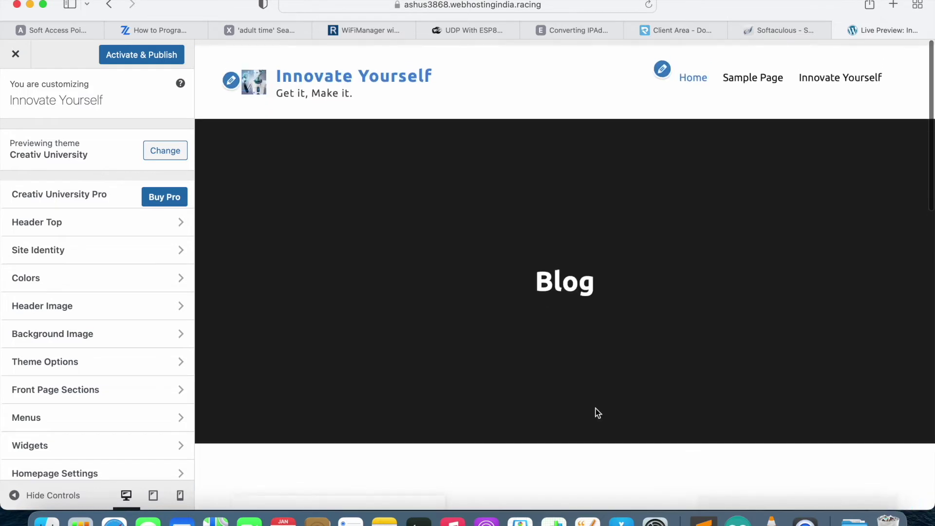
scroll(58, 396, down, 2)
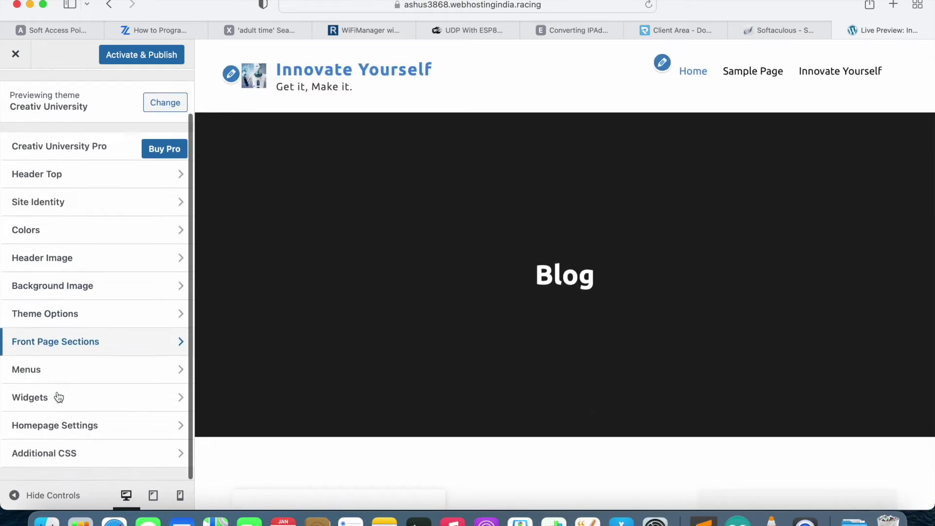
scroll(59, 396, up, 3)
scroll(58, 396, down, 1)
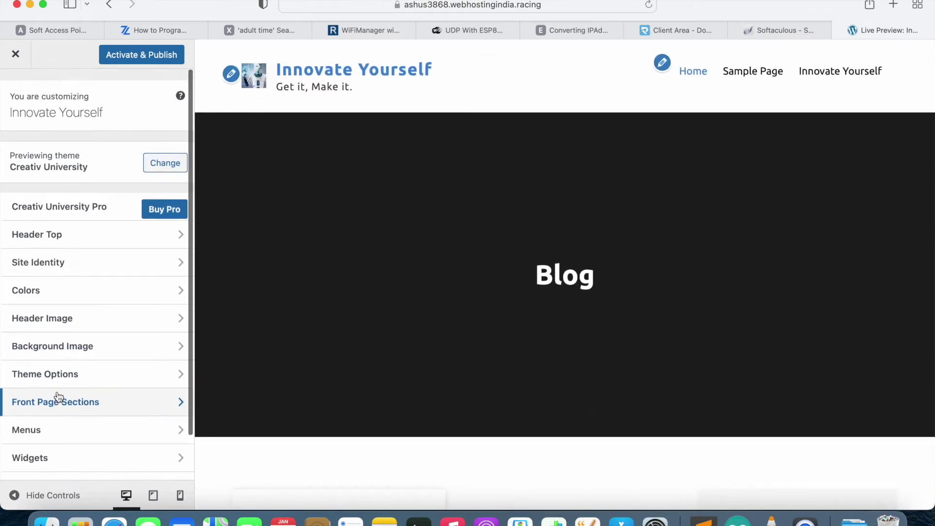
click(174, 232)
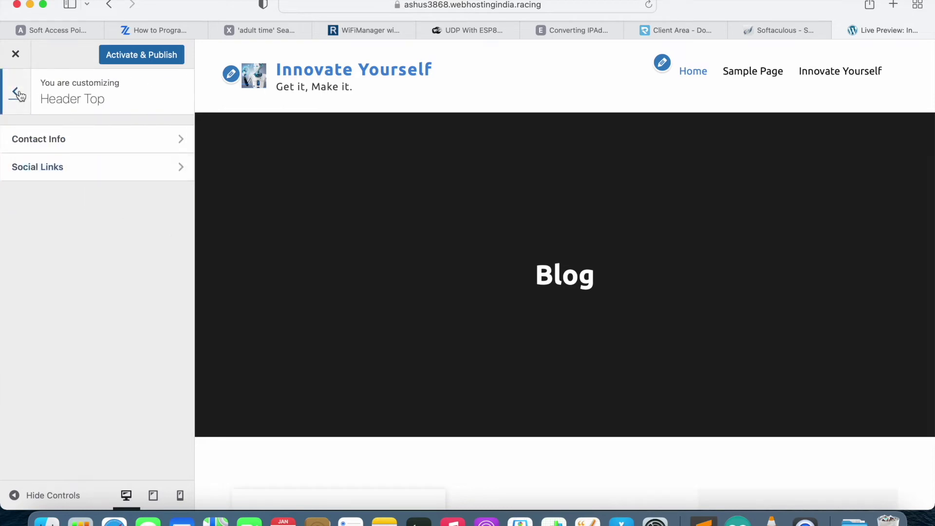
click(17, 93)
Step: Switch the preview to Sample Page and back Home, then open Site Identity from the logo
click(752, 71)
click(696, 78)
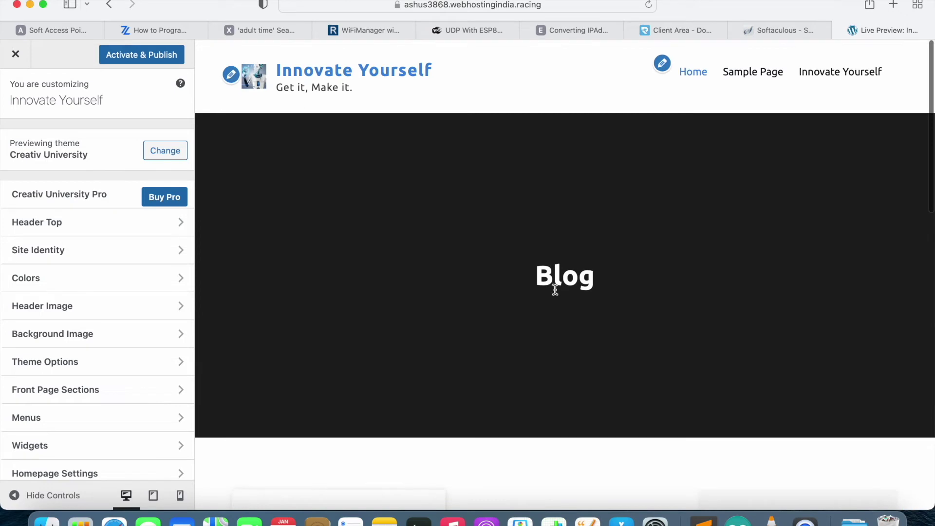
click(231, 74)
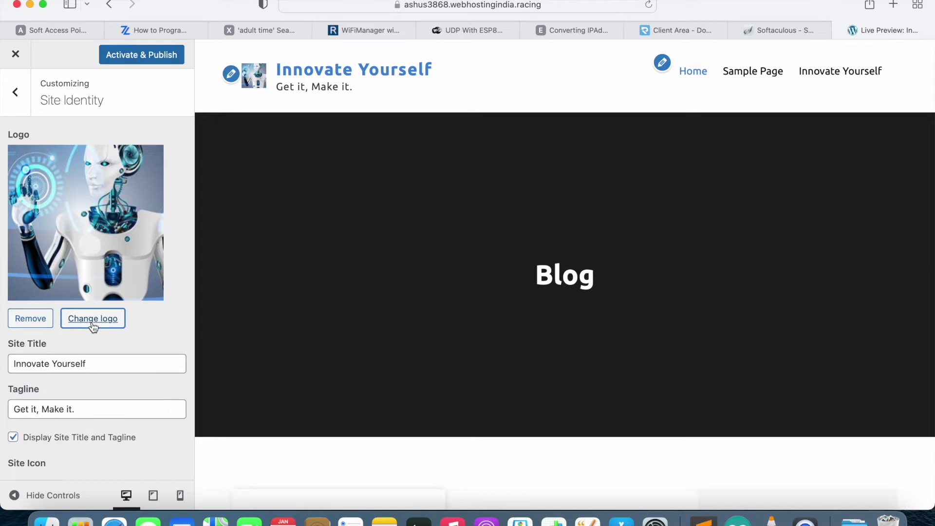
Step: Remove the robot logo and begin selecting a new logo to upload
click(32, 319)
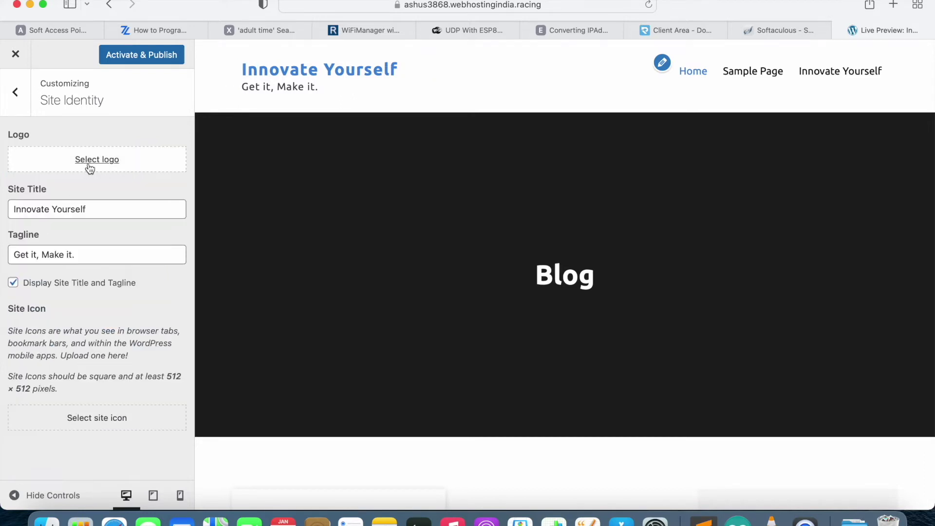
click(90, 169)
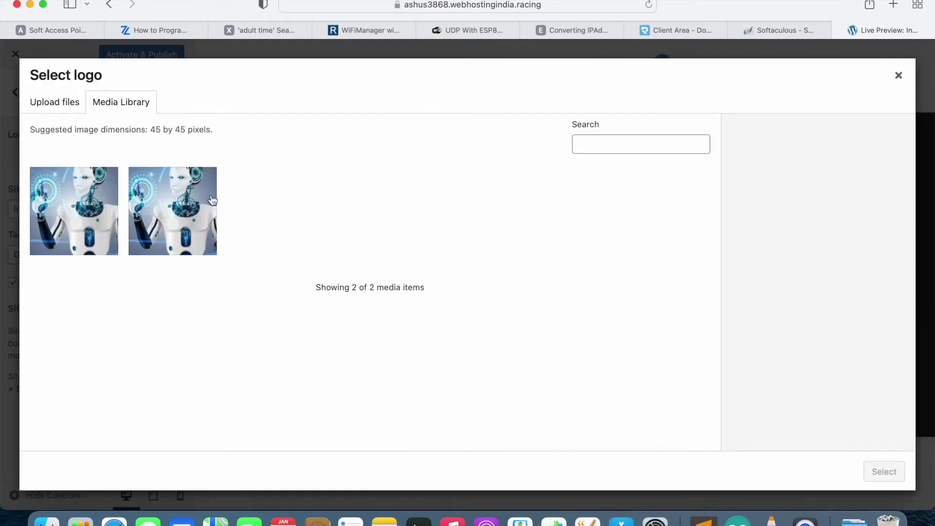
click(50, 101)
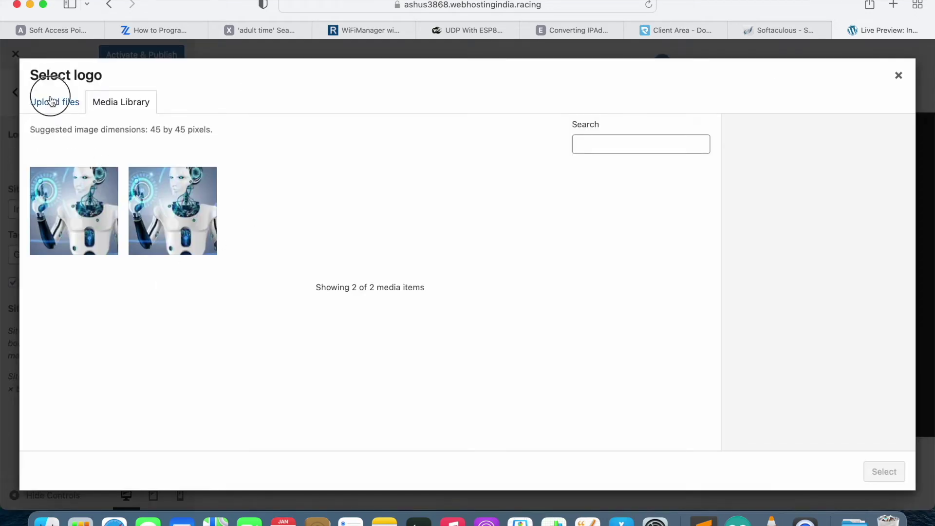
Step: Upload the gear-head 'Innovate Yourself' image (162447704…n.jpg) from Downloads
click(476, 282)
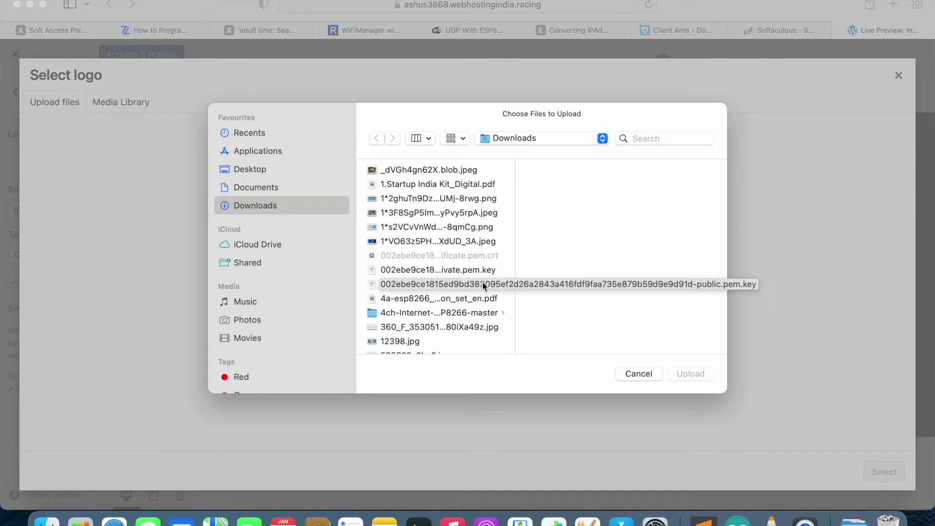
click(469, 227)
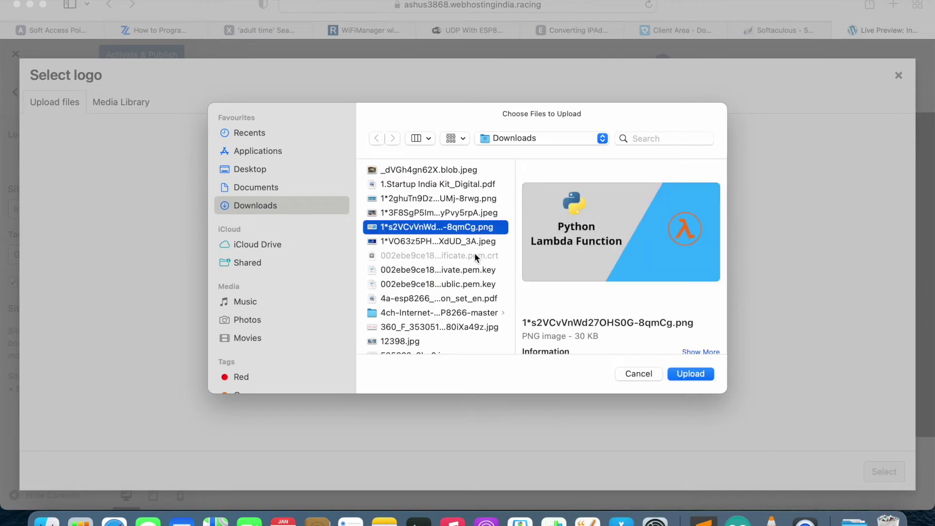
key(Down)
key(Down)
key(Down)
key(Down)
key(Down)
key(Down)
key(Down)
key(Down)
key(Down)
key(Down)
key(Down)
key(Down)
key(Down)
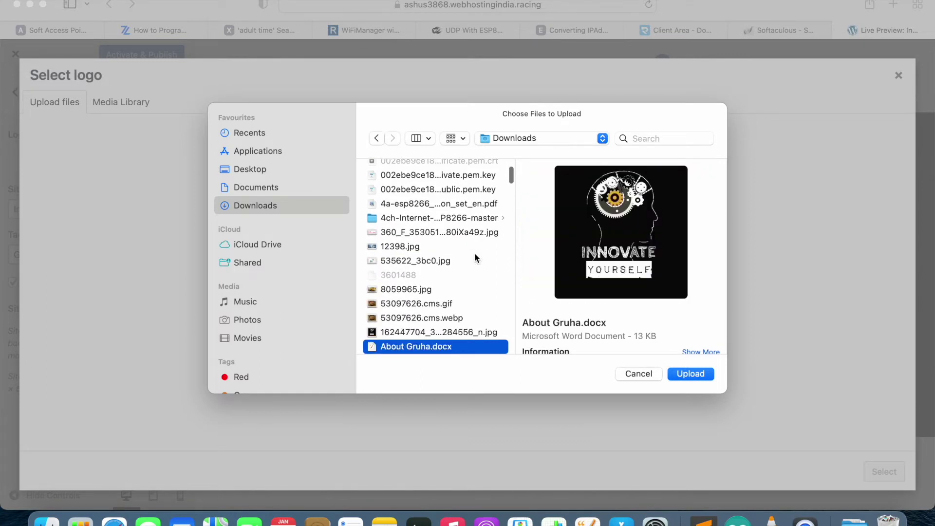
key(Down)
key(Up)
key(Up)
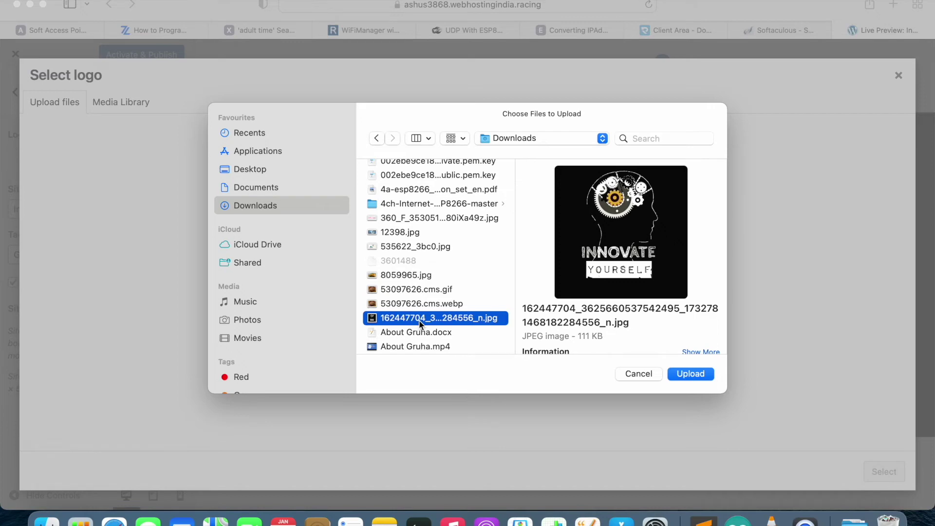
key(Return)
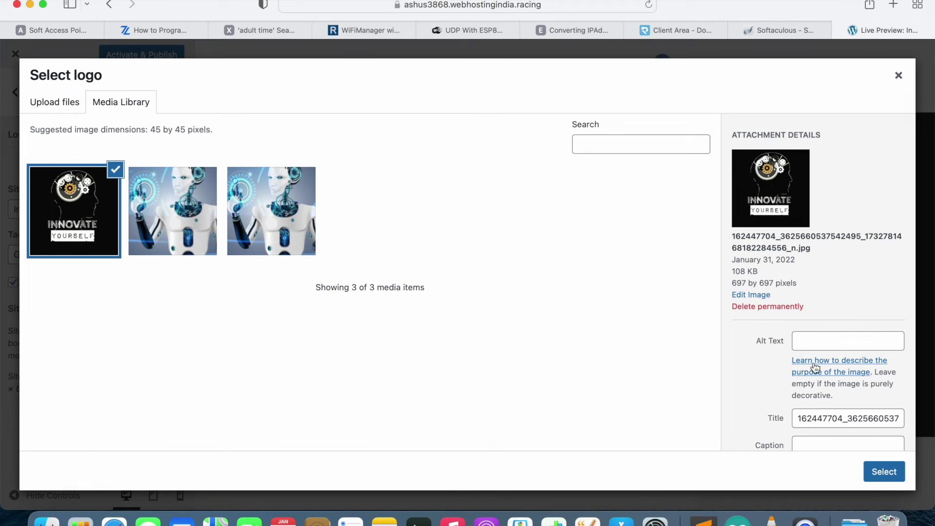
Step: Title the image 'Innovate Yourself', give it alt text 'Innovate Yourself Logo', and select it
scroll(812, 365, down, 3)
double_click(821, 327)
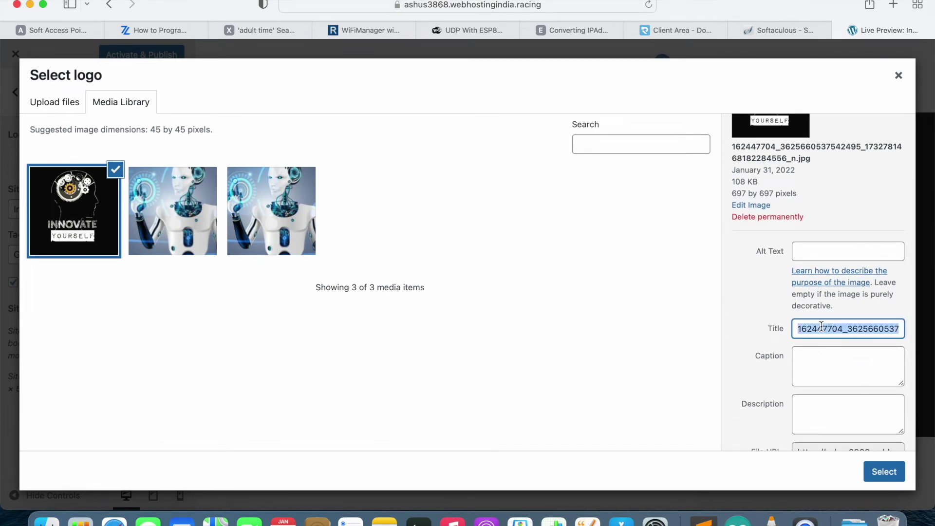
key(BackSpace)
text(Innn)
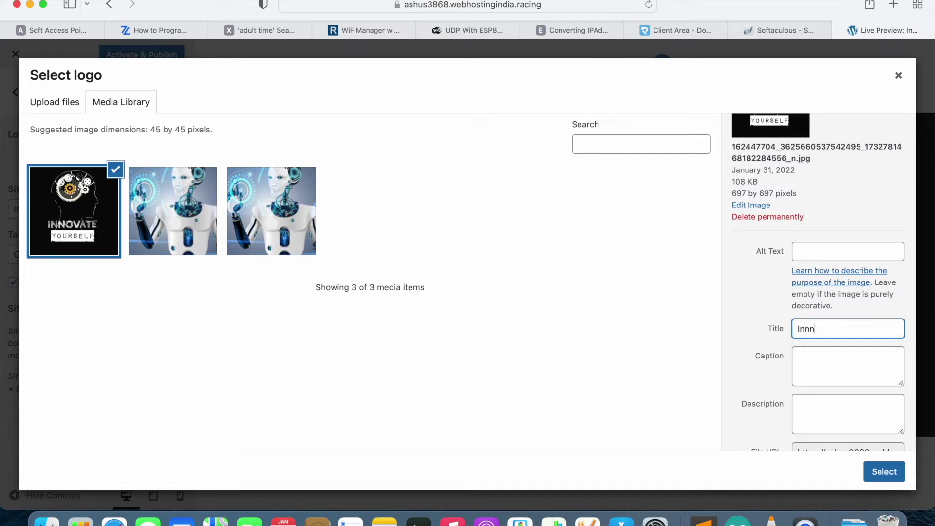
key(BackSpace)
text(ovate Yourself)
click(826, 258)
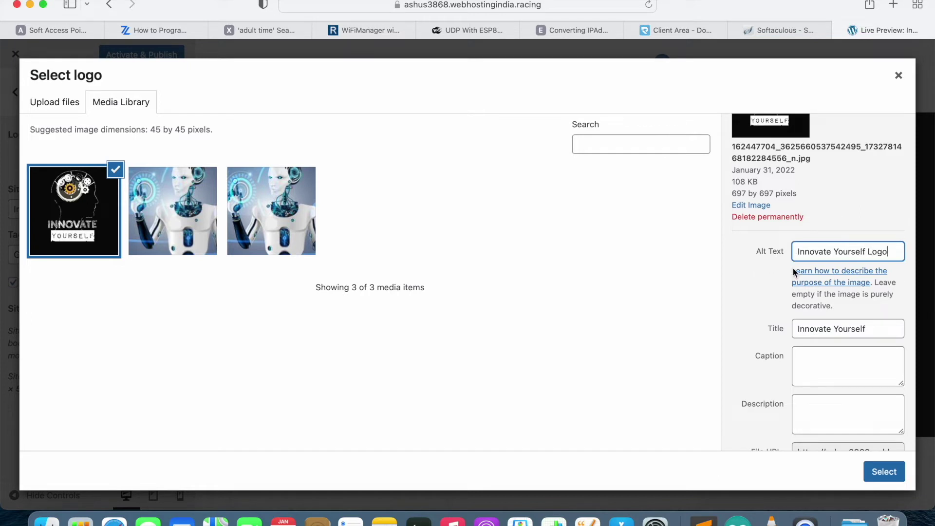
scroll(789, 376, down, 1)
scroll(789, 376, up, 3)
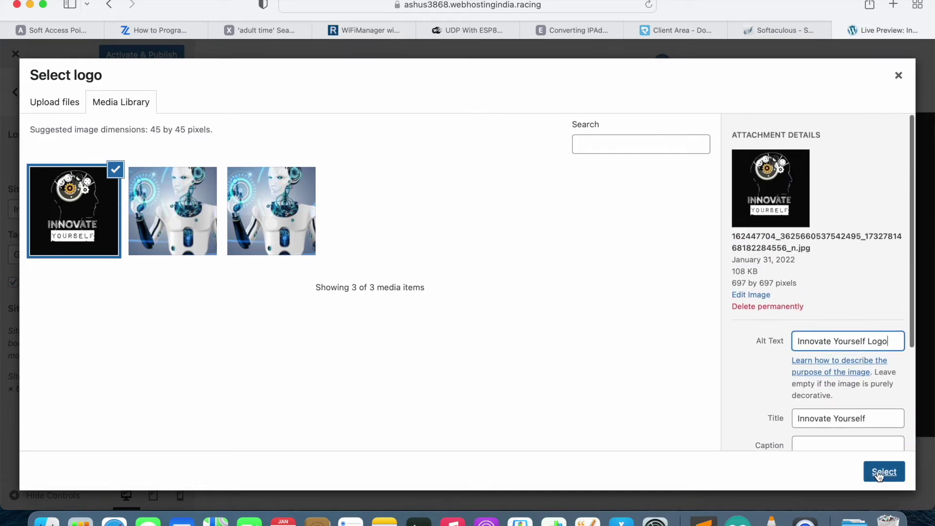
click(883, 471)
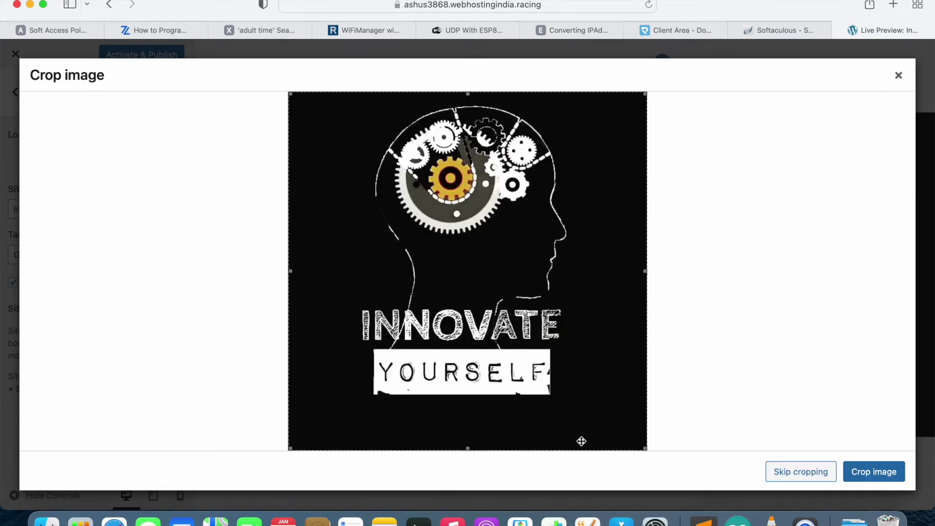
Step: Resize the crop frame to cover the whole gear-head image and apply the crop
drag(644, 447, 589, 408)
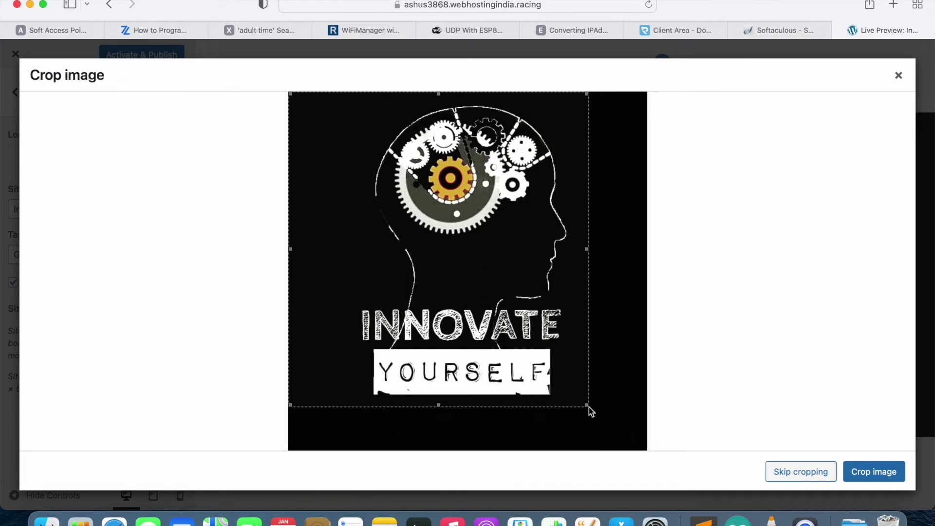
drag(291, 94, 228, 71)
drag(587, 404, 705, 495)
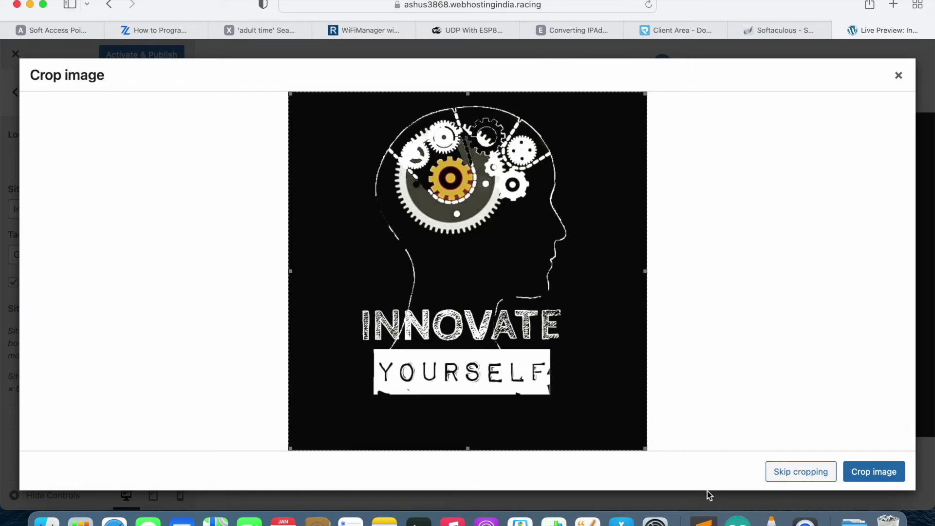
click(874, 472)
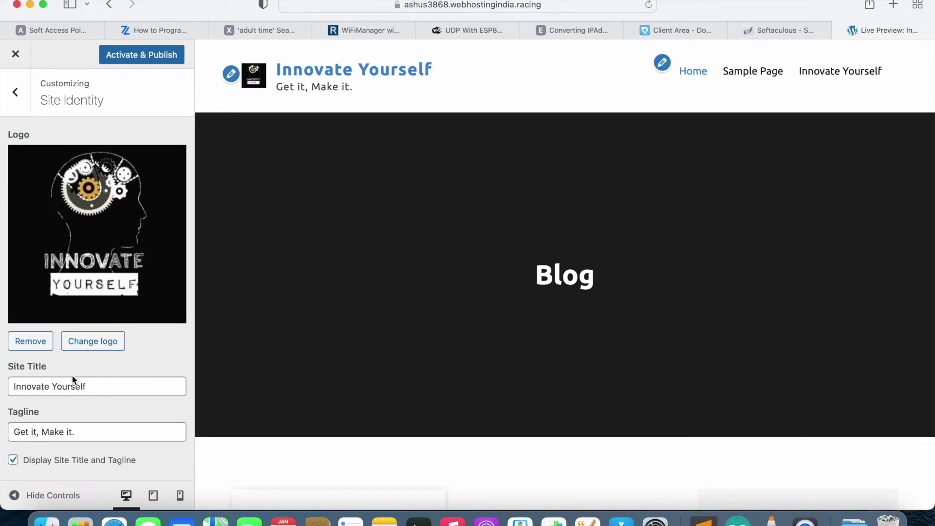
Step: Review the Innovate Yourself site title and 'Get it, Make it.' tagline in Site Identity
scroll(78, 374, down, 5)
scroll(78, 374, up, 5)
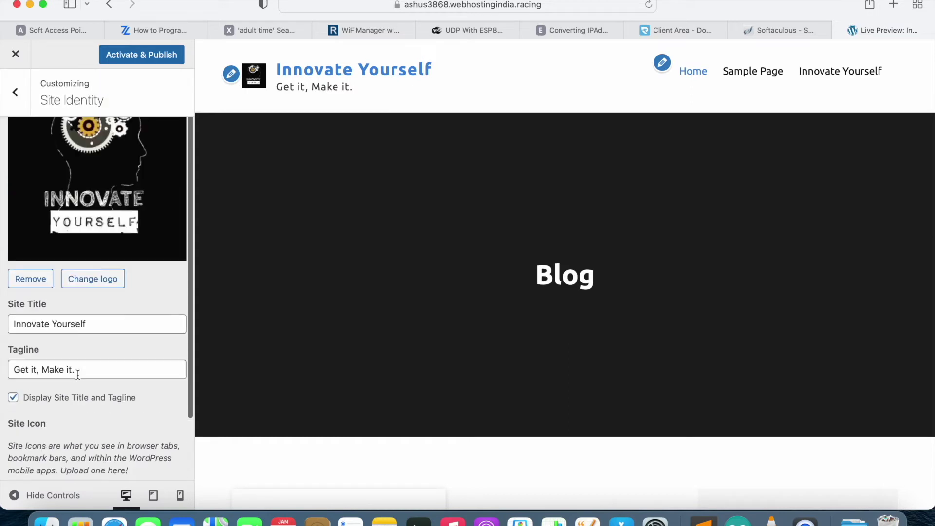
click(91, 387)
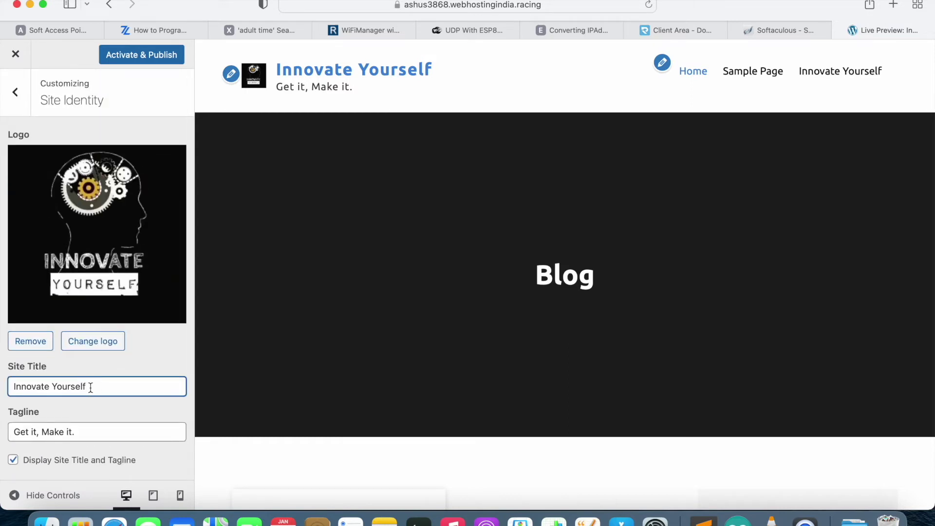
click(81, 434)
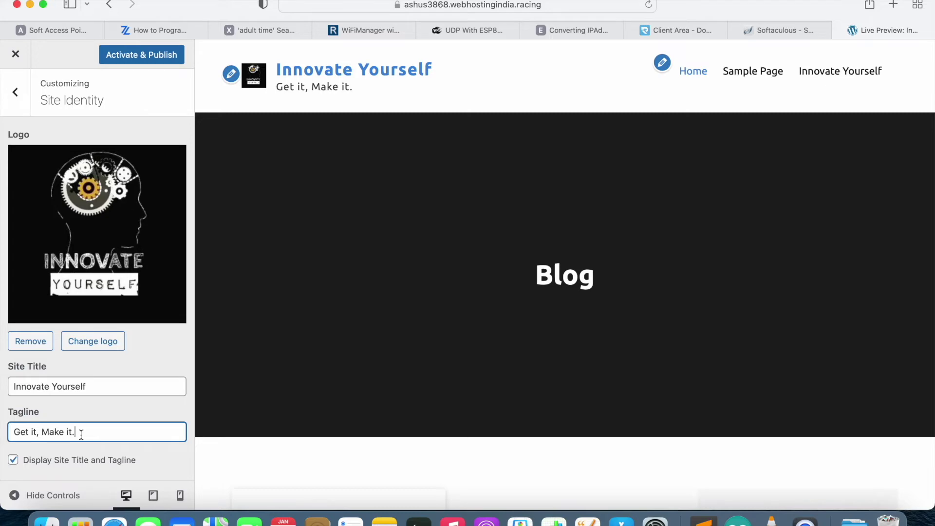
click(263, 80)
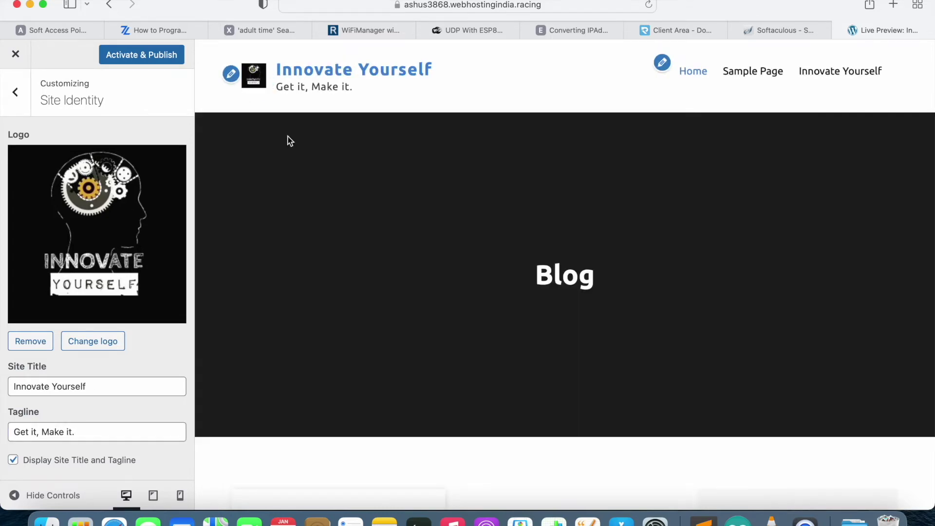
Step: Hide the header's site title and tagline, then show them again, and move on to menus
scroll(104, 325, down, 3)
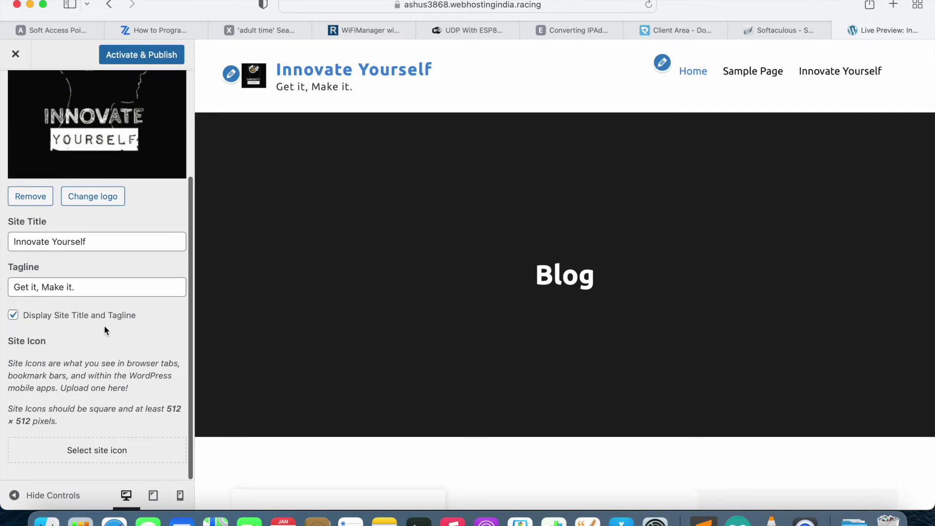
click(14, 315)
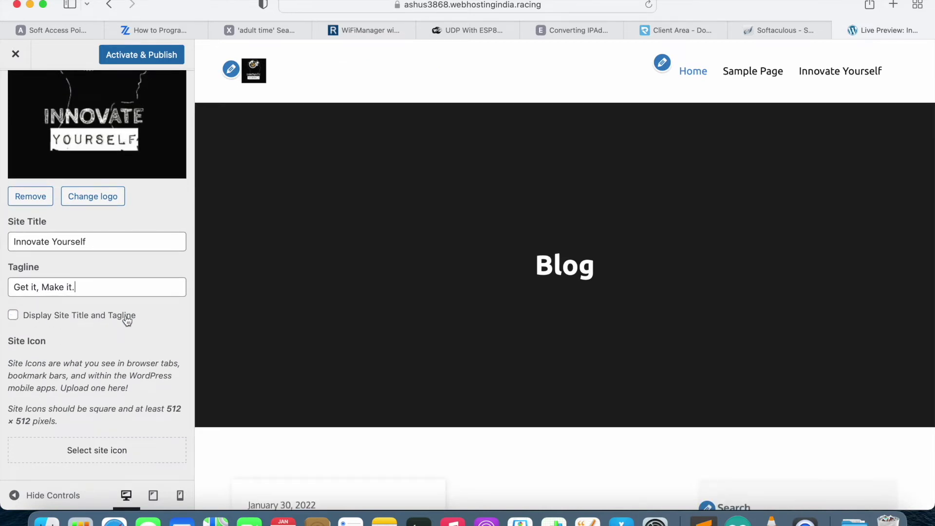
click(13, 317)
scroll(80, 311, up, 3)
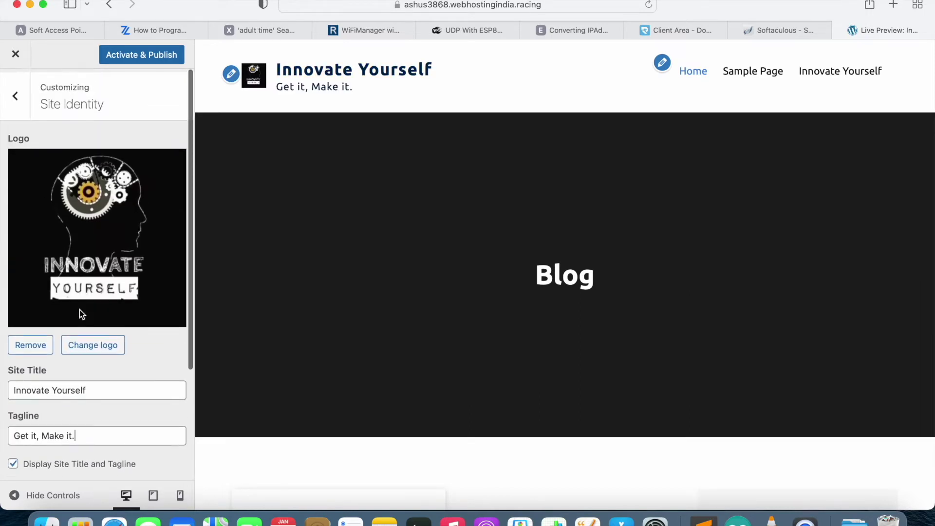
click(15, 94)
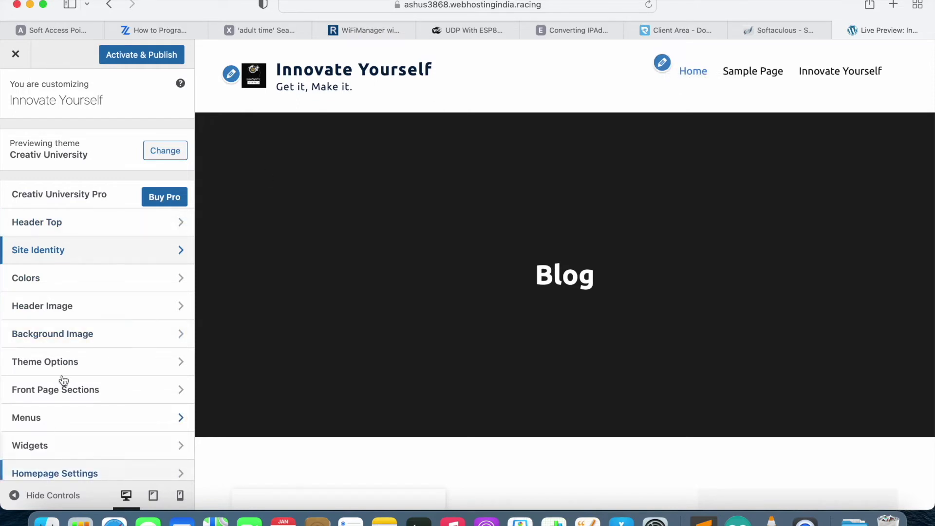
click(664, 66)
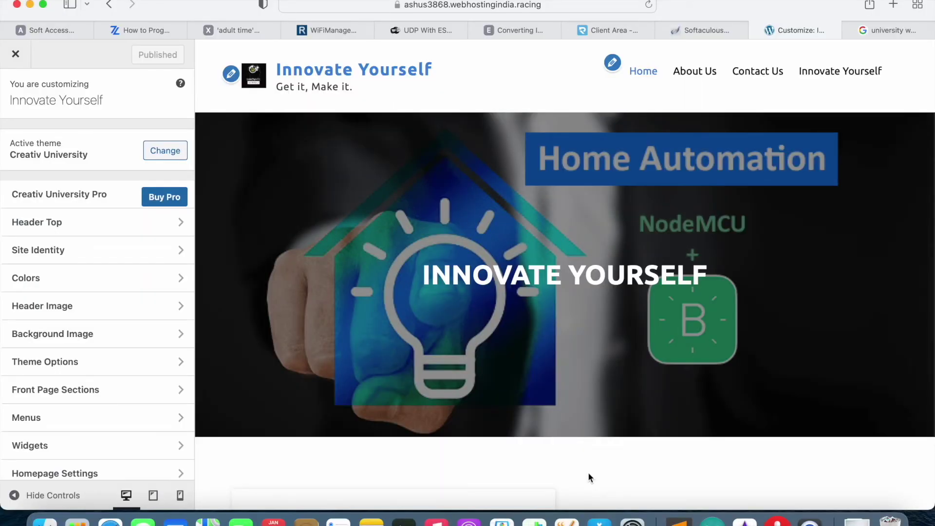
Step: Scroll the Creativ University preview to check the Home Automation header, menu and Hello world! post
scroll(588, 473, down, 5)
scroll(588, 473, up, 5)
scroll(480, 229, down, 5)
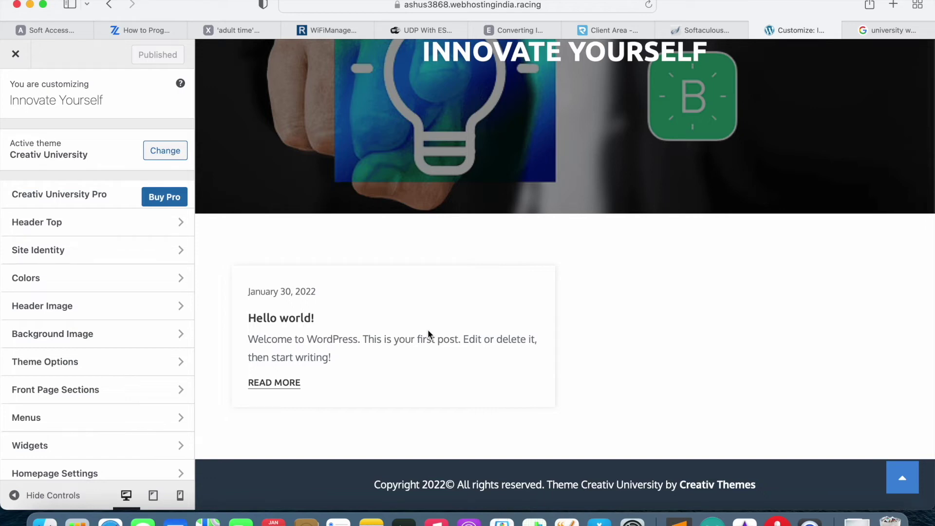
scroll(428, 329, up, 5)
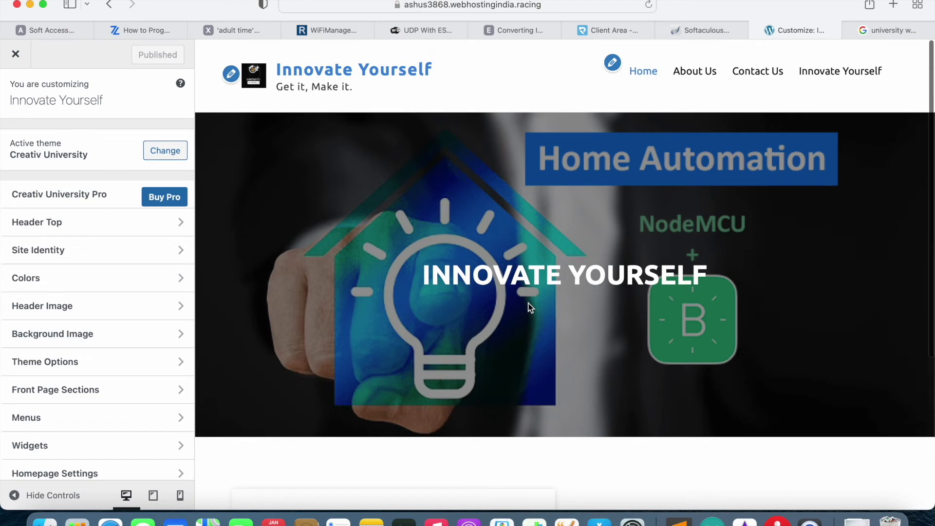
scroll(530, 307, down, 5)
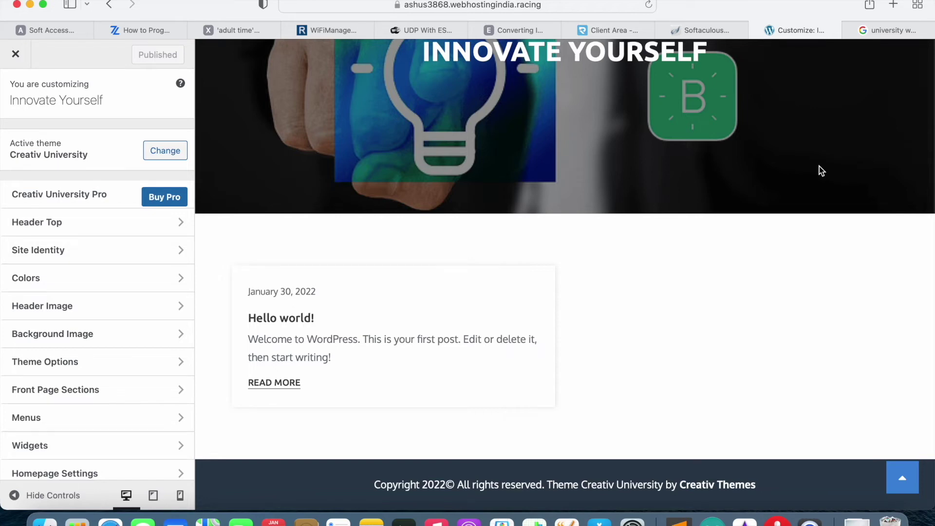
scroll(819, 171, up, 5)
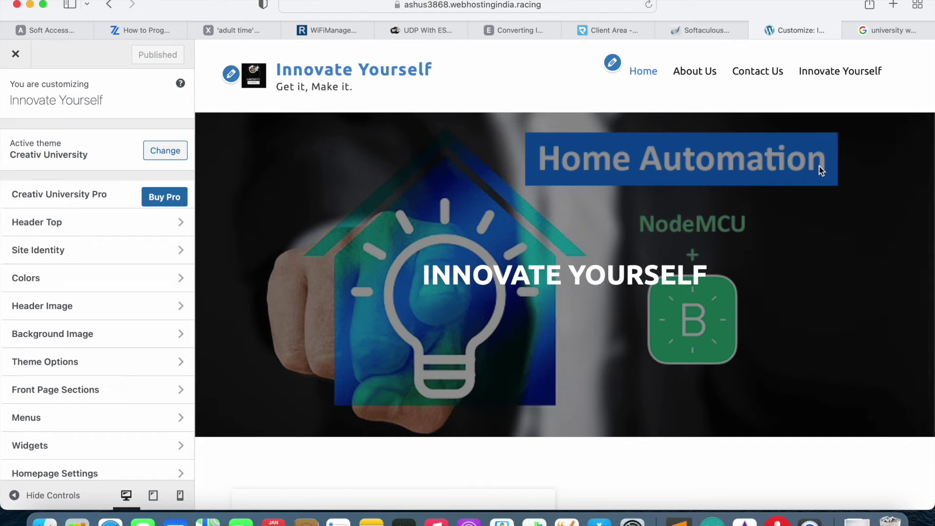
Step: Open the Delhi University: Home result from the university website search results
click(884, 34)
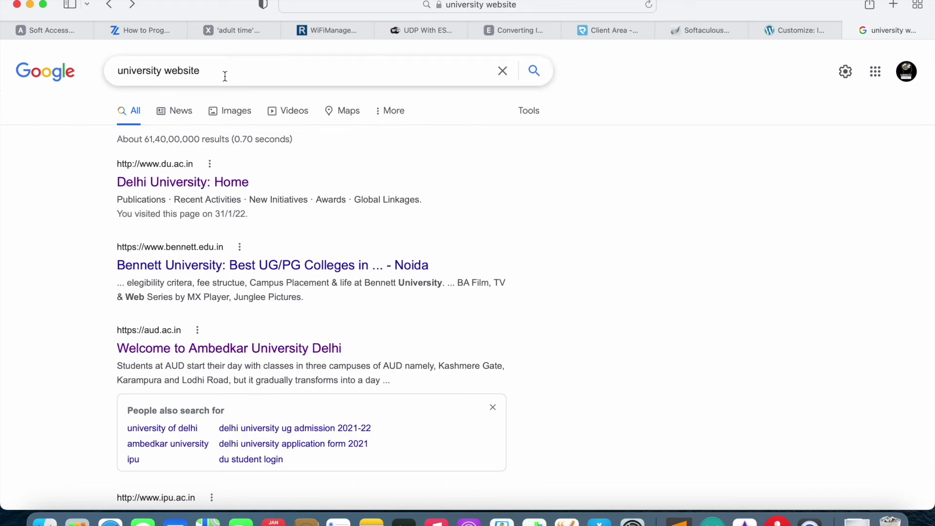
scroll(255, 209, down, 15)
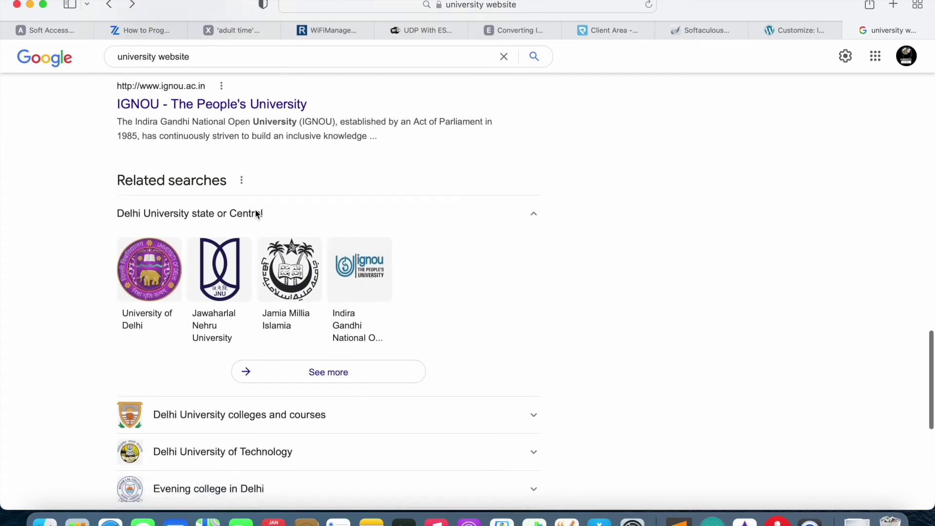
scroll(257, 214, up, 15)
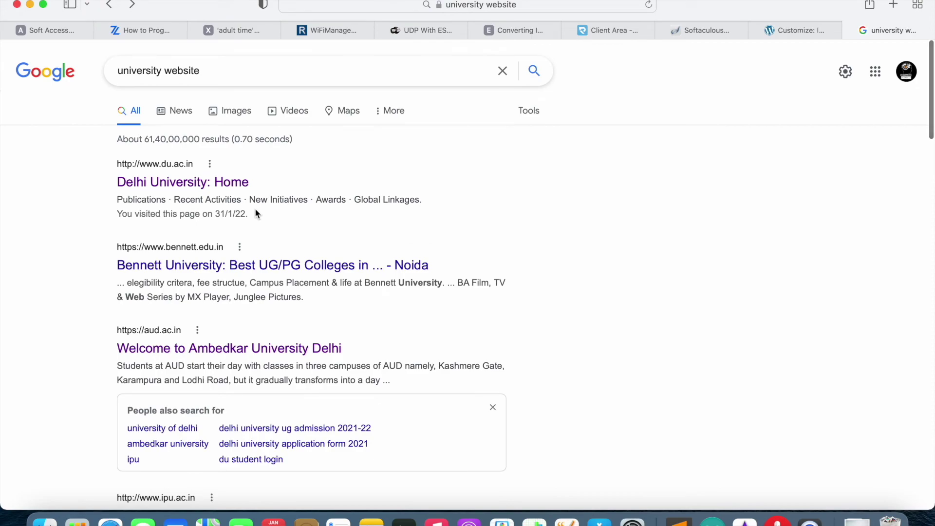
scroll(214, 355, down, 5)
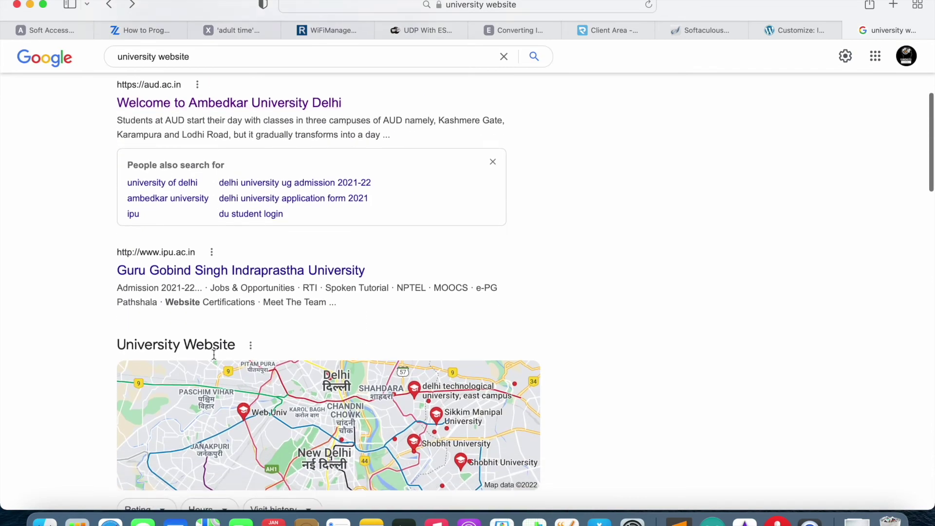
scroll(213, 359, up, 10)
click(200, 184)
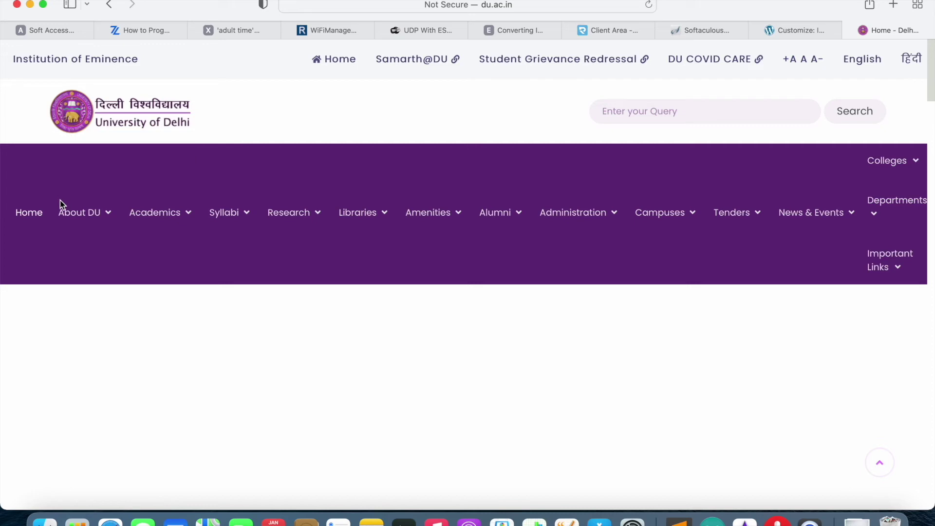
Step: Browse the du.ac.in navigation menus and home page, then return to the WordPress customizer
mouse_move(148, 219)
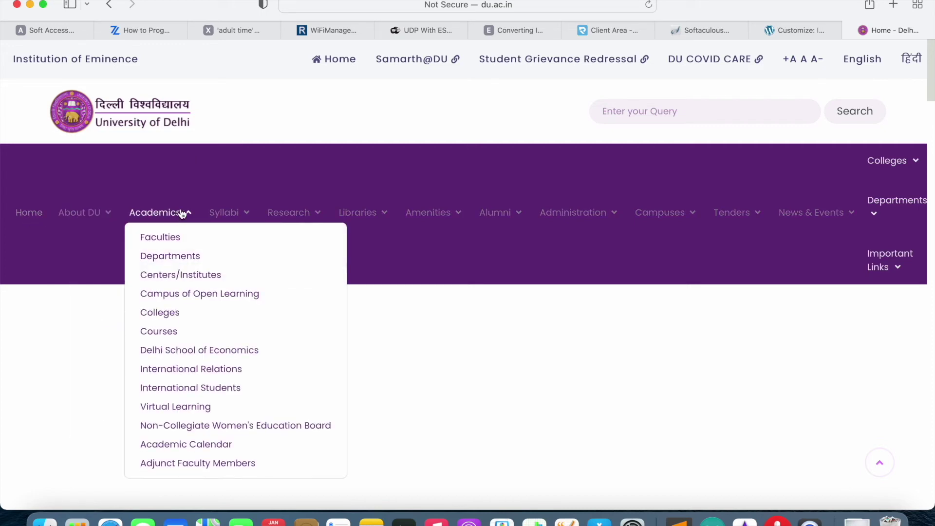
mouse_move(317, 216)
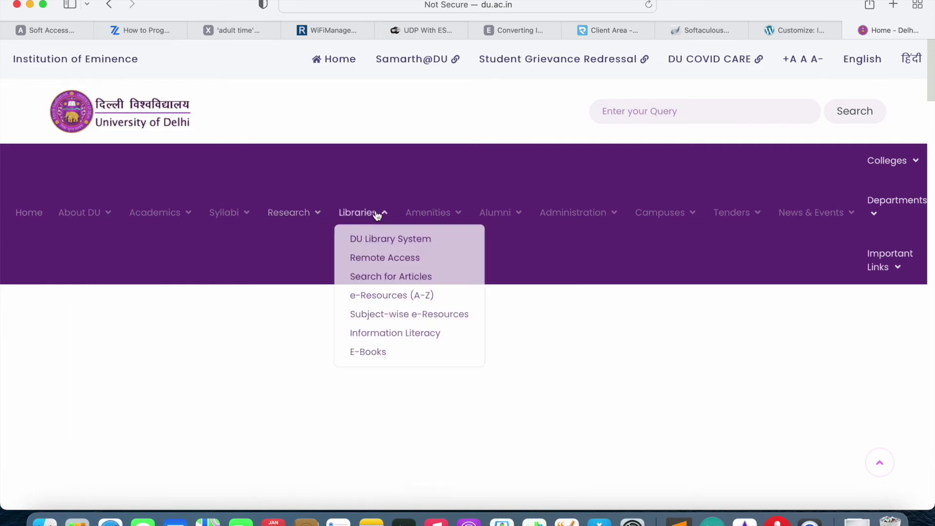
mouse_move(454, 214)
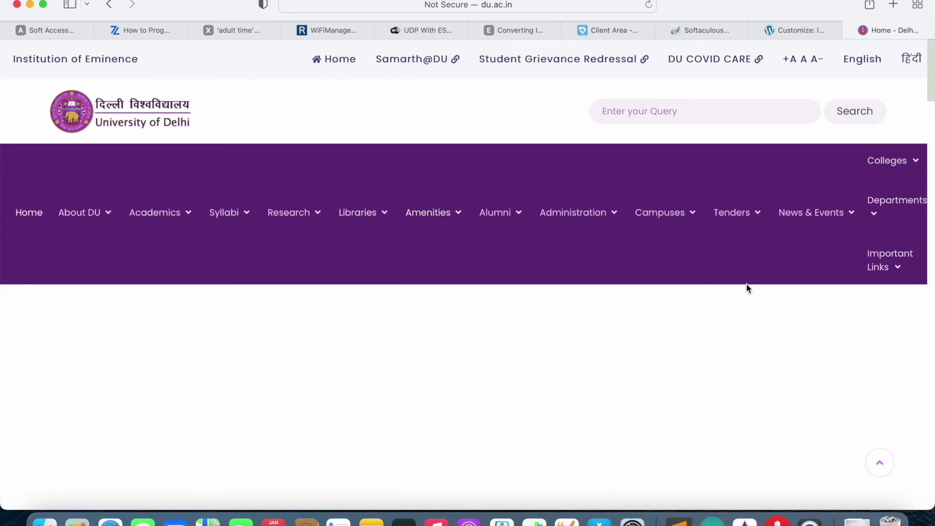
scroll(747, 287, down, 8)
scroll(747, 285, down, 8)
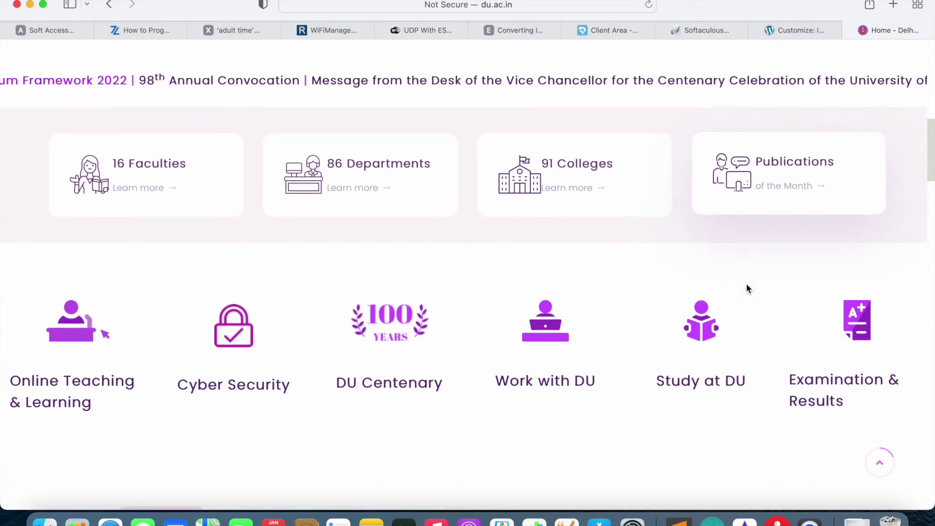
scroll(746, 285, down, 10)
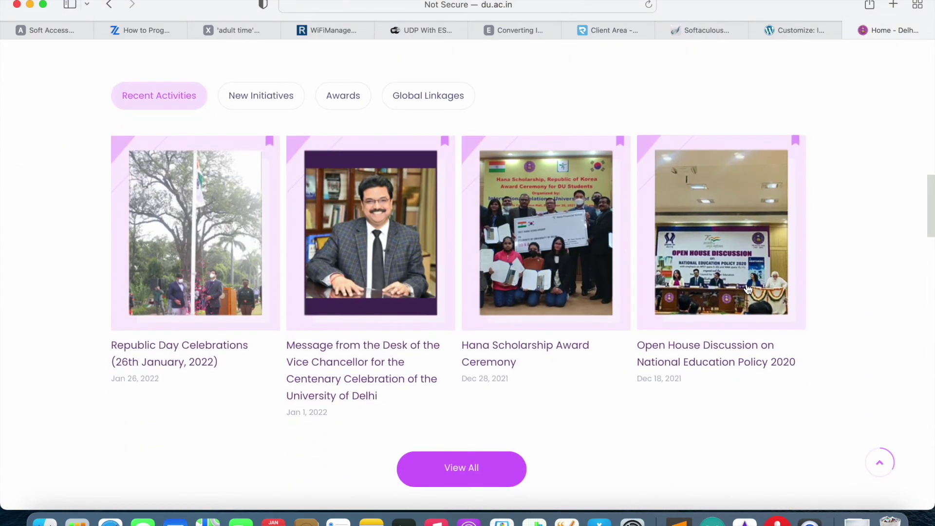
scroll(747, 289, down, 20)
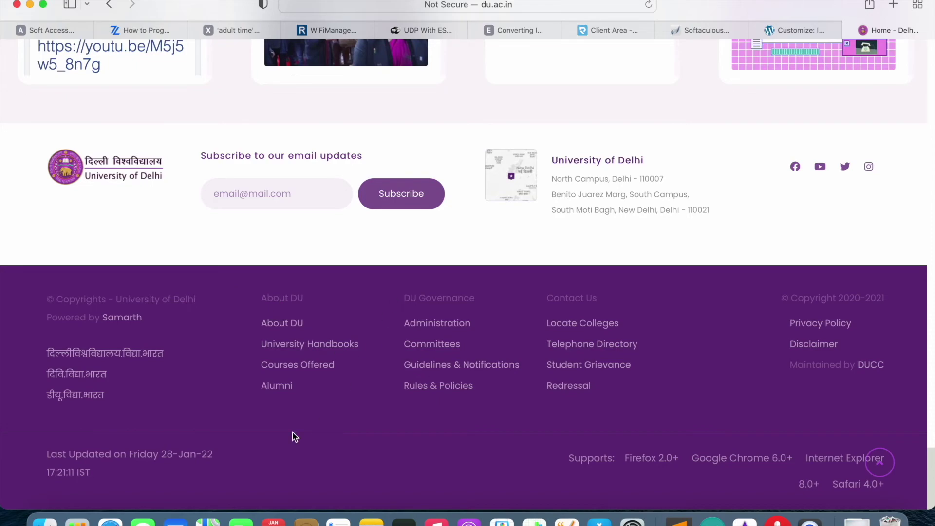
scroll(553, 430, up, 15)
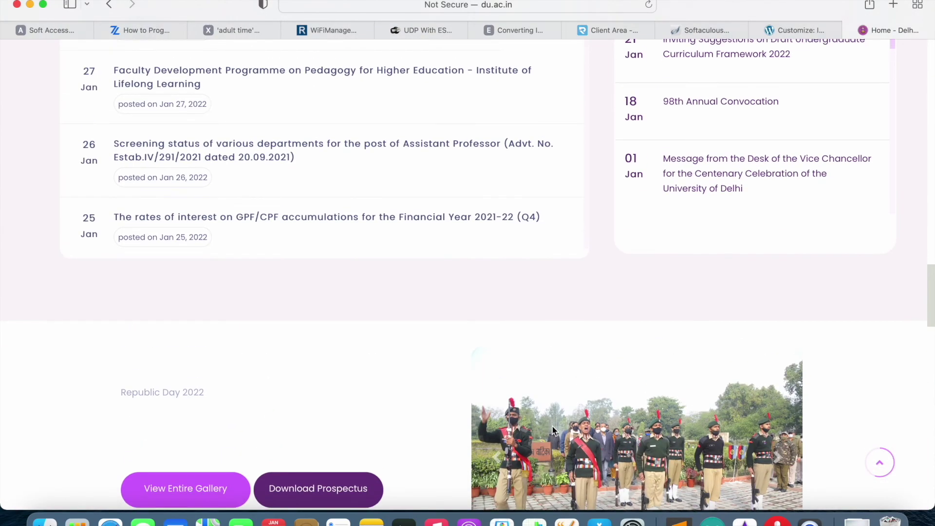
scroll(553, 430, up, 10)
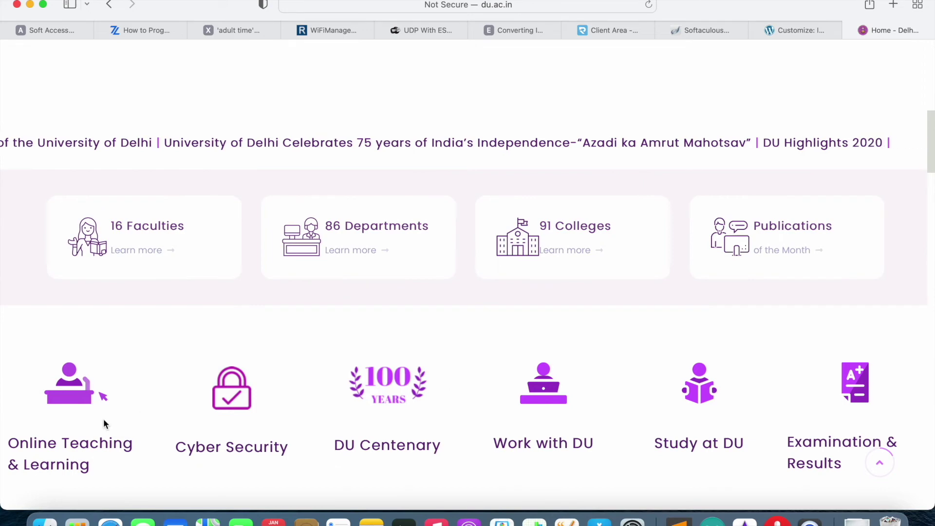
scroll(472, 390, up, 10)
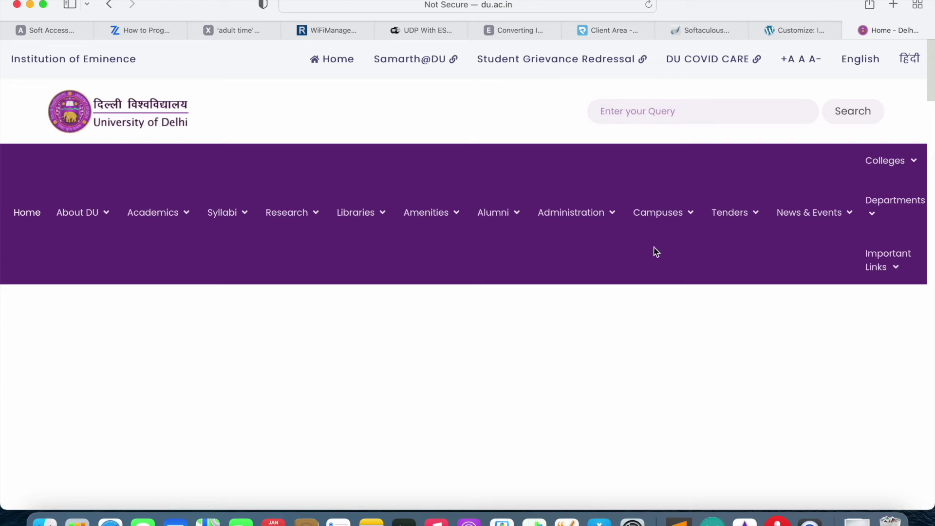
scroll(653, 250, down, 5)
scroll(654, 251, up, 5)
mouse_move(684, 200)
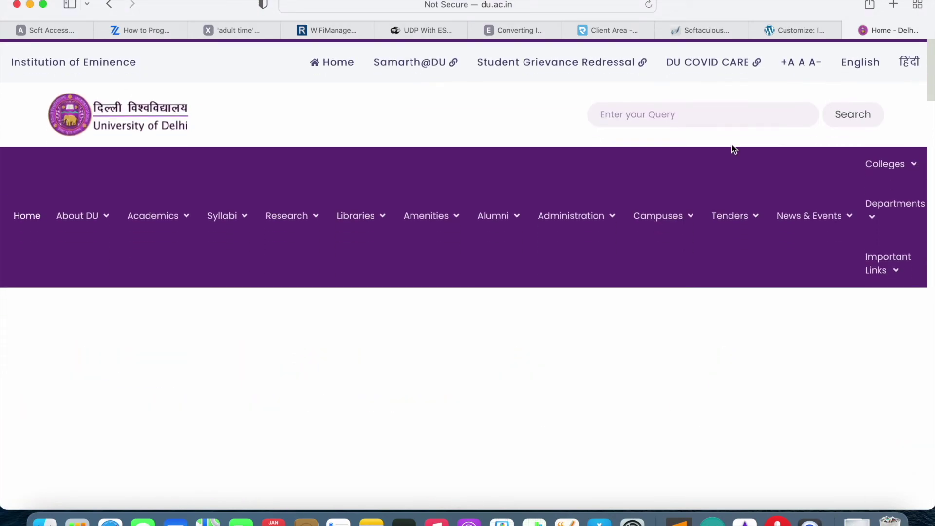
click(796, 28)
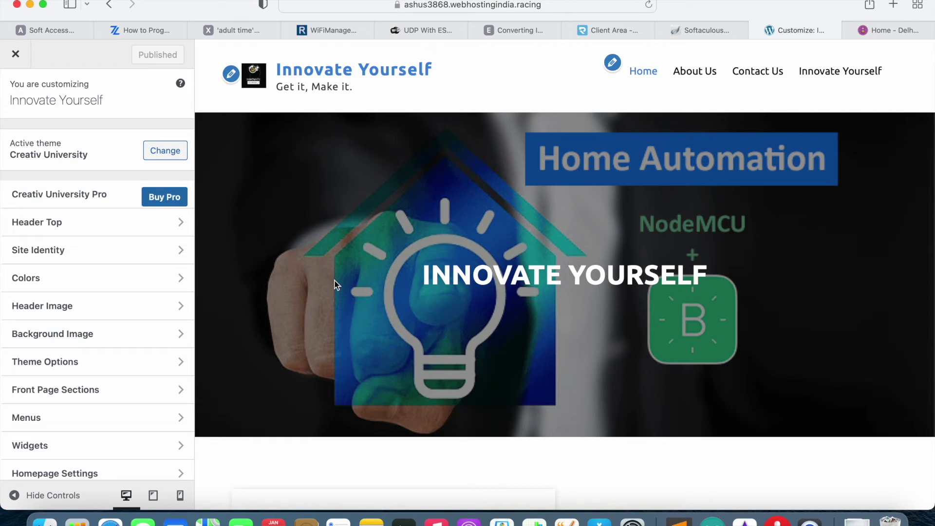
Step: Look into Header Top and Site Identity, then open Creativ University's Theme Options
scroll(334, 284, down, 5)
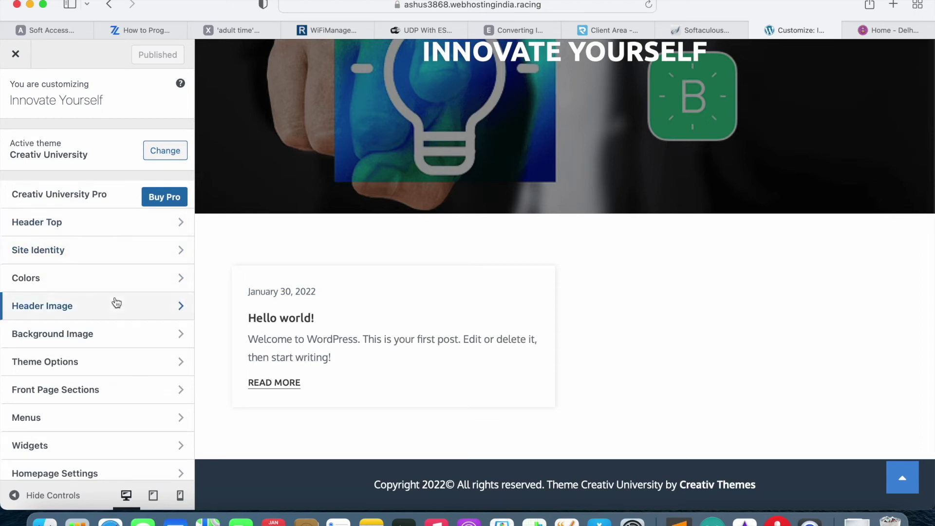
scroll(117, 302, down, 2)
scroll(102, 410, up, 2)
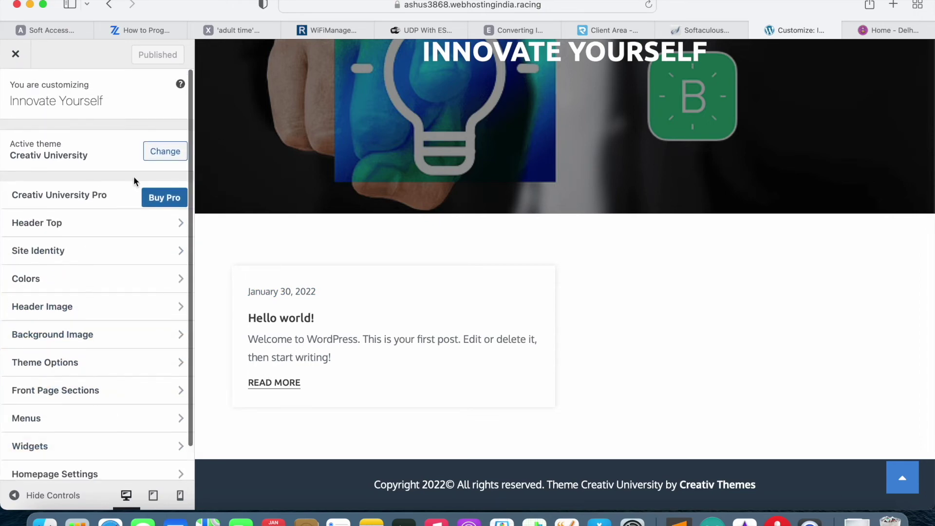
click(154, 228)
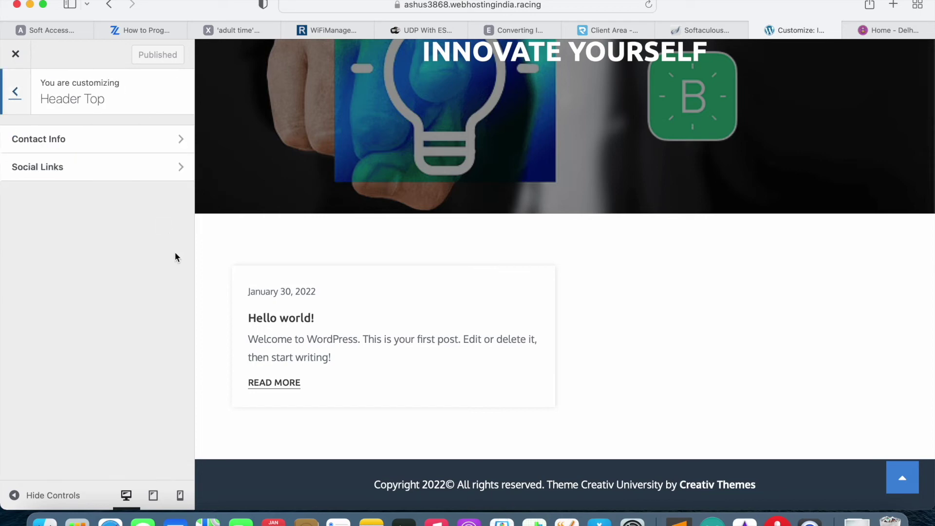
click(15, 92)
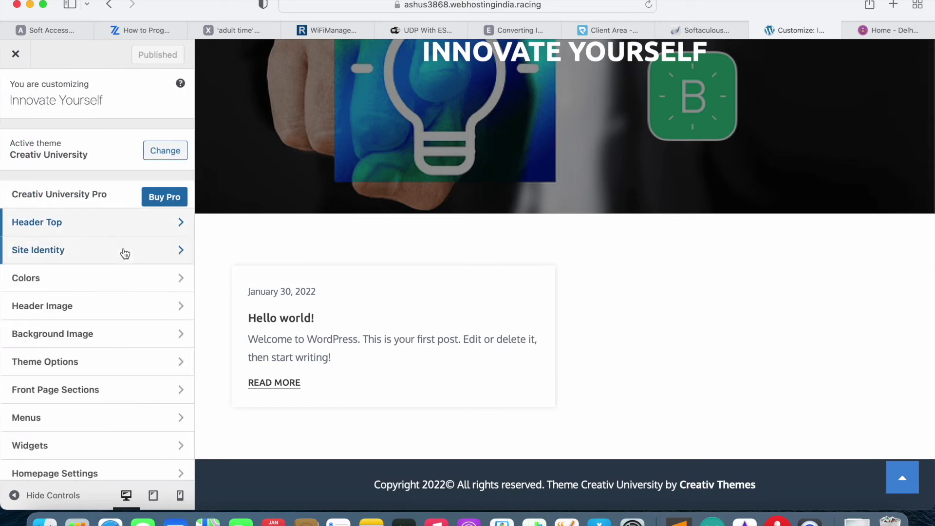
click(156, 260)
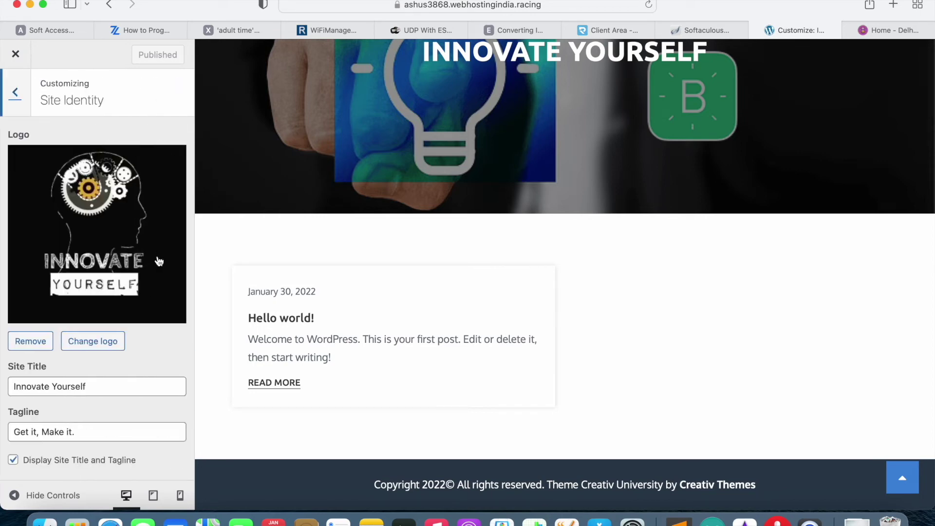
click(27, 105)
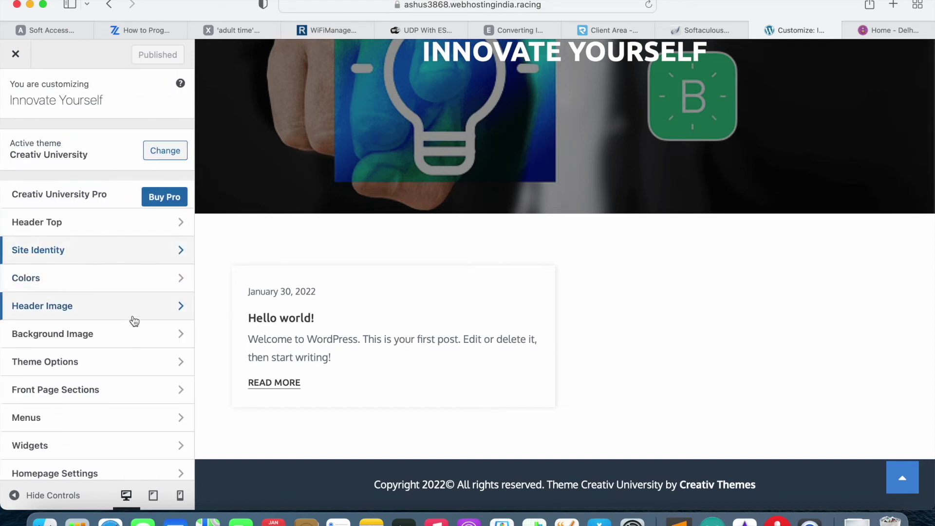
scroll(144, 323, down, 2)
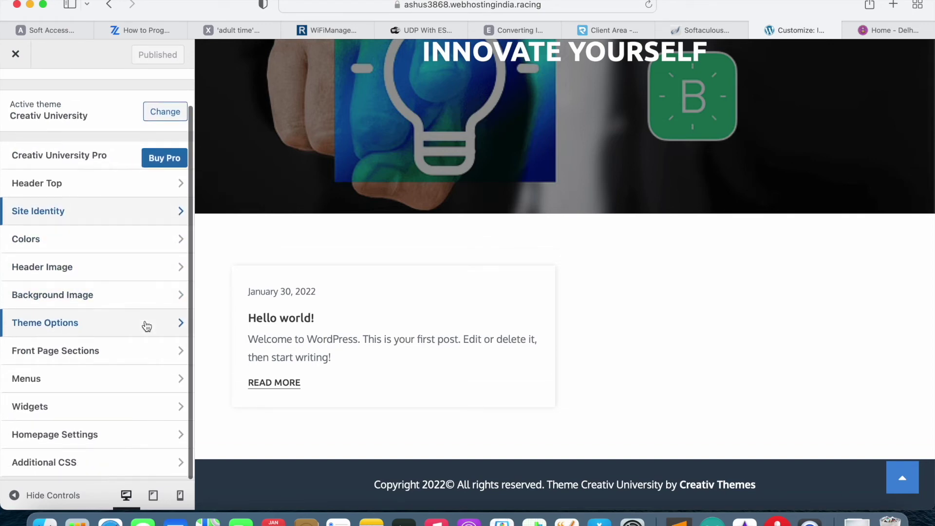
click(168, 326)
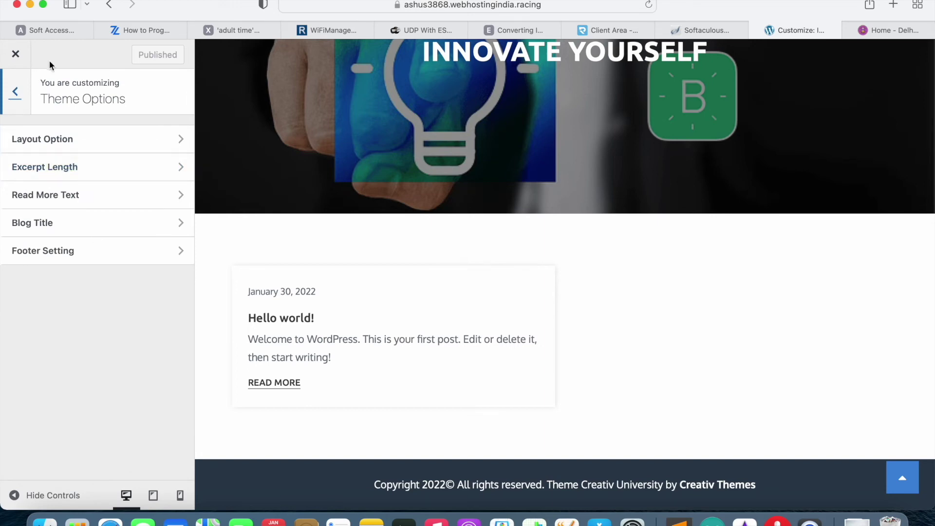
Step: In Layout Option, try the middle blog layout and check the preview
click(56, 141)
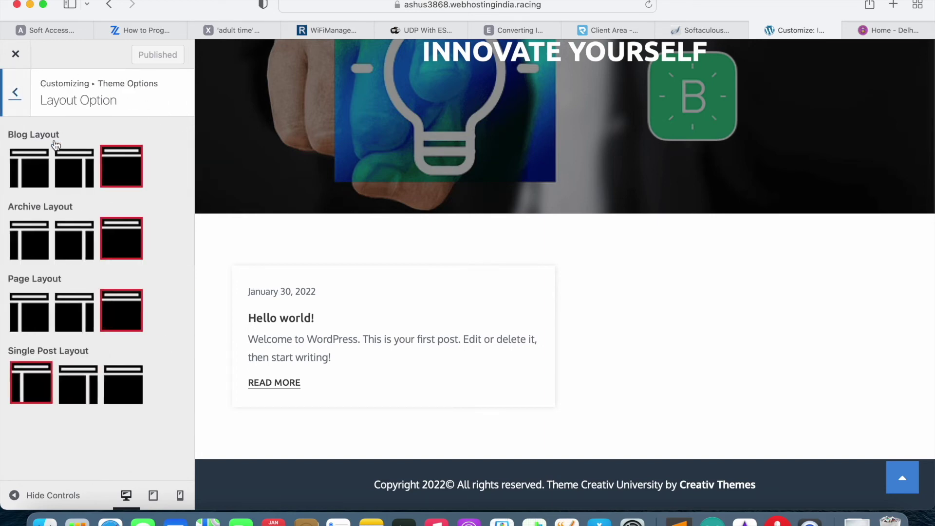
click(72, 168)
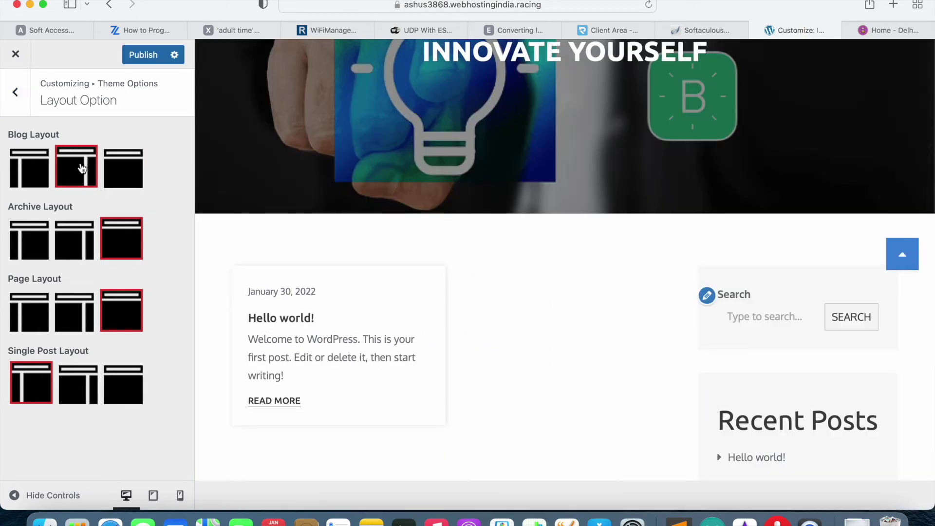
scroll(521, 239, down, 3)
scroll(521, 240, down, 3)
scroll(521, 239, up, 5)
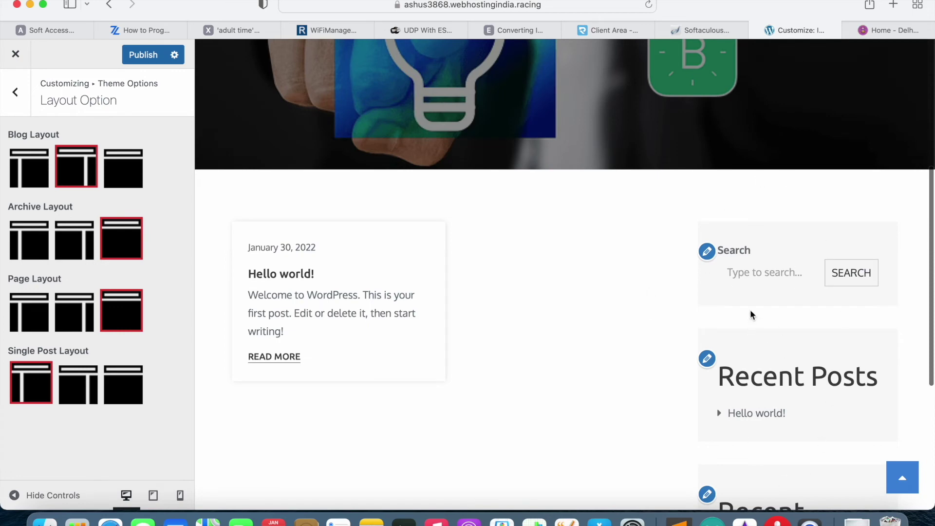
scroll(754, 306, down, 5)
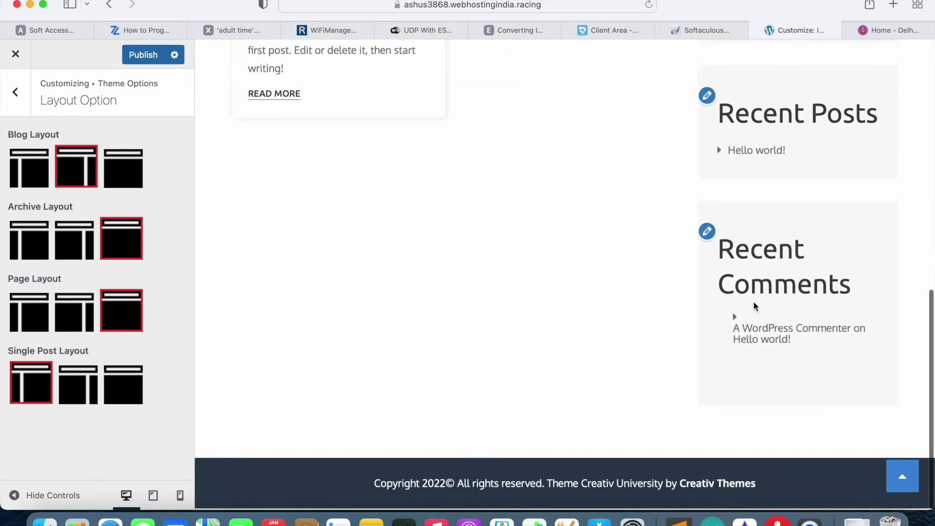
scroll(754, 306, up, 4)
scroll(753, 303, up, 1)
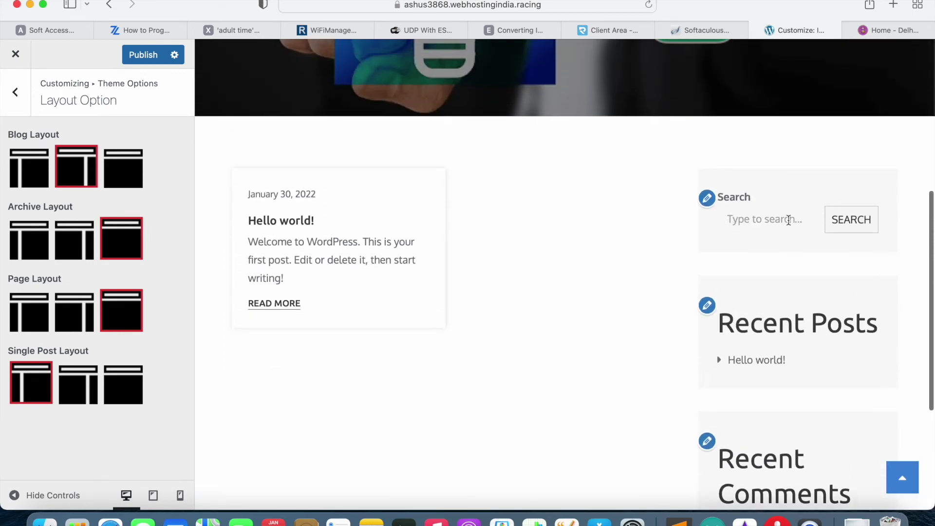
scroll(765, 220, down, 5)
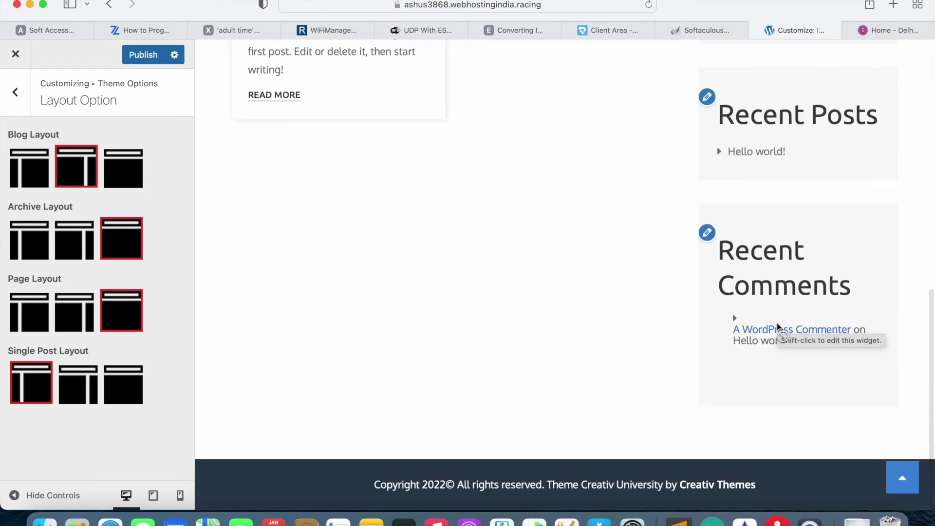
scroll(771, 280, up, 4)
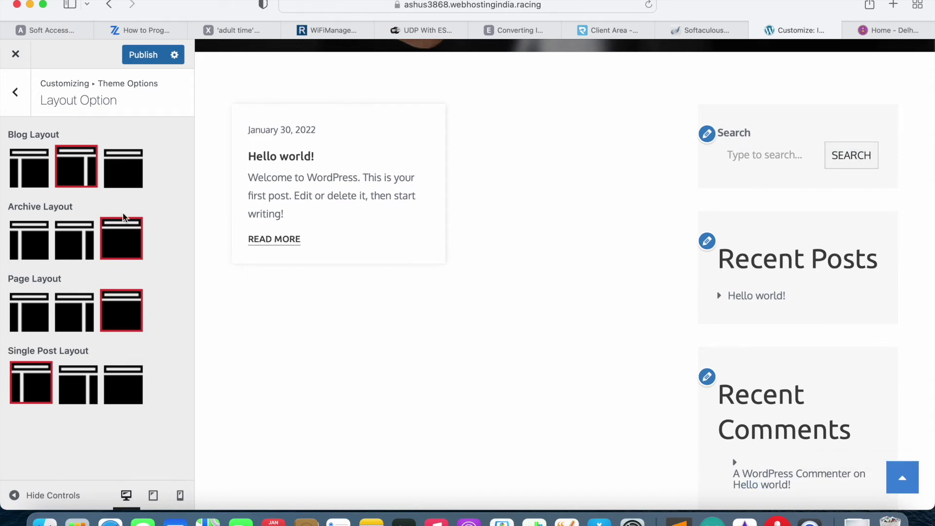
Step: Set the blog layout to full width without the sidebar
click(125, 173)
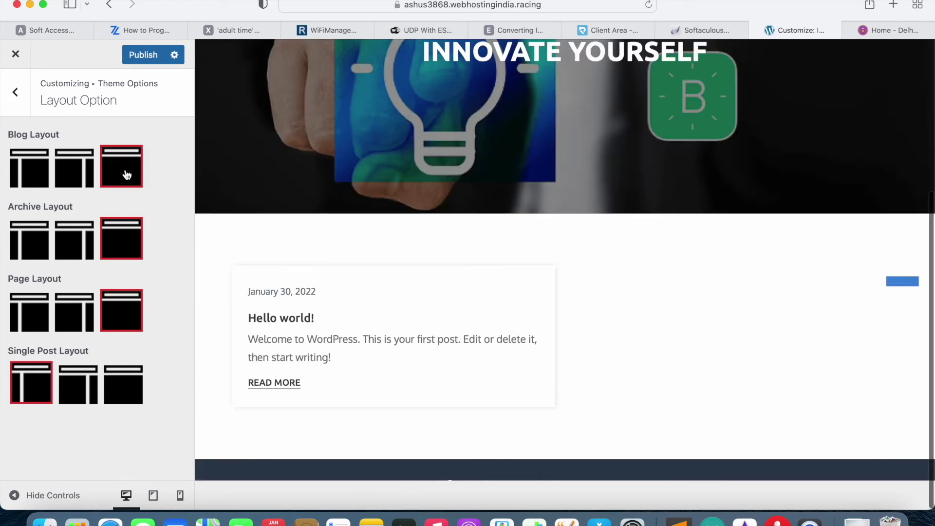
scroll(790, 342, up, 5)
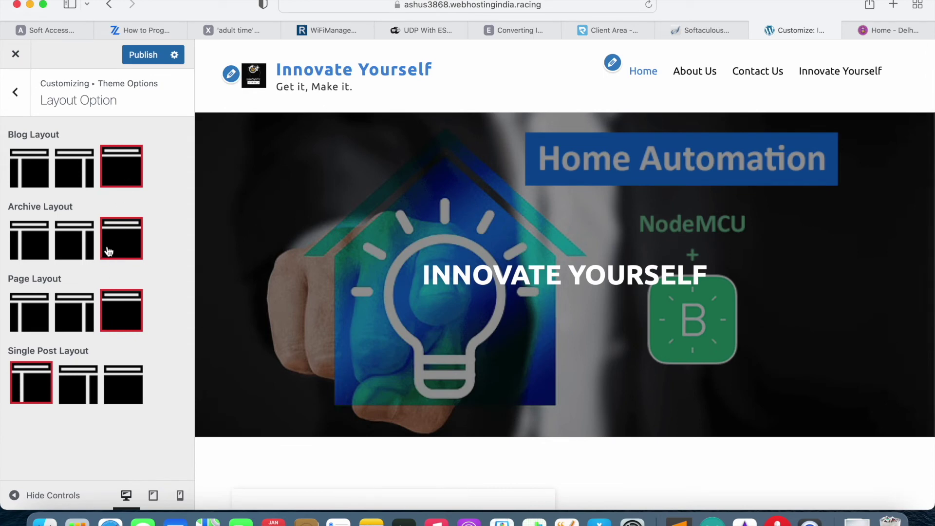
scroll(417, 384, down, 5)
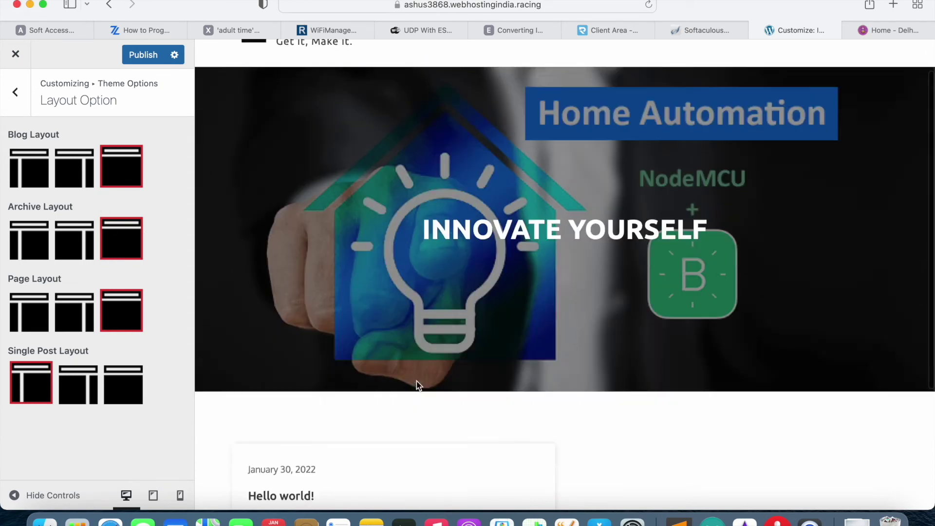
click(885, 33)
scroll(553, 330, down, 15)
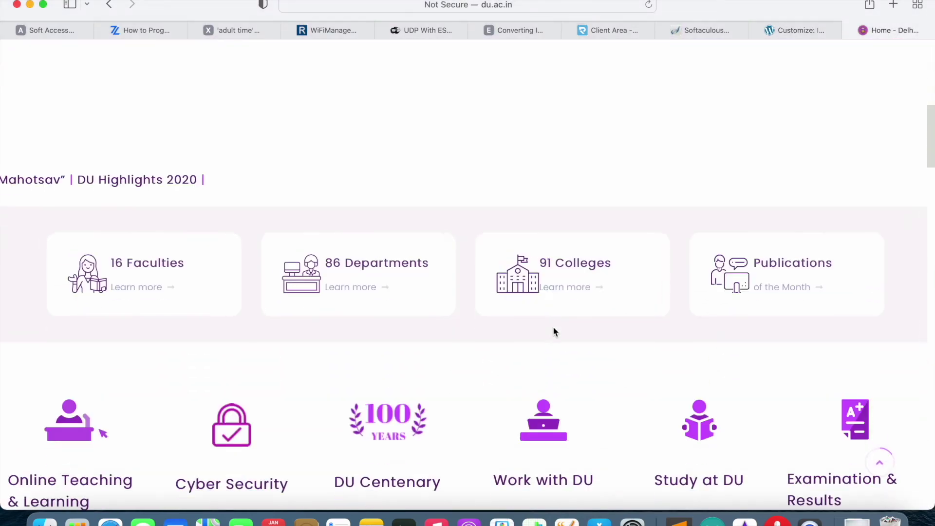
scroll(553, 331, down, 5)
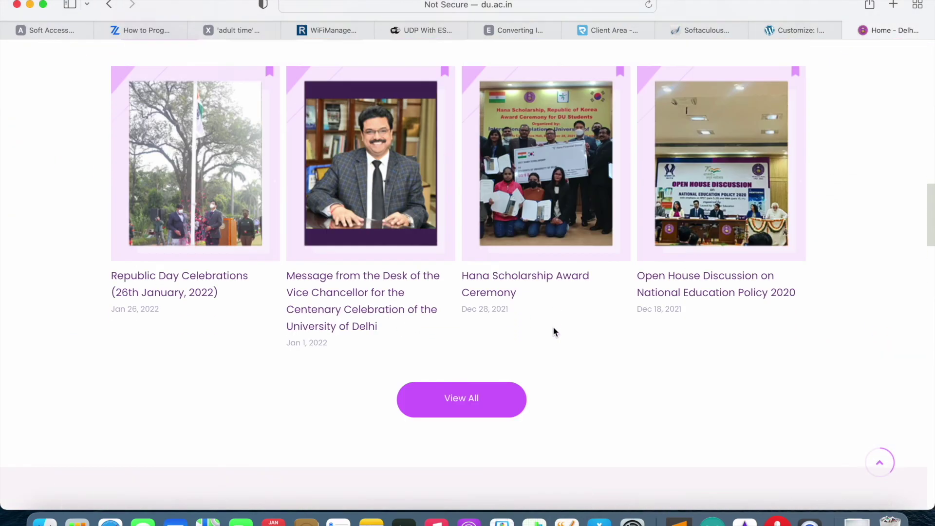
scroll(553, 331, up, 20)
scroll(553, 331, down, 6)
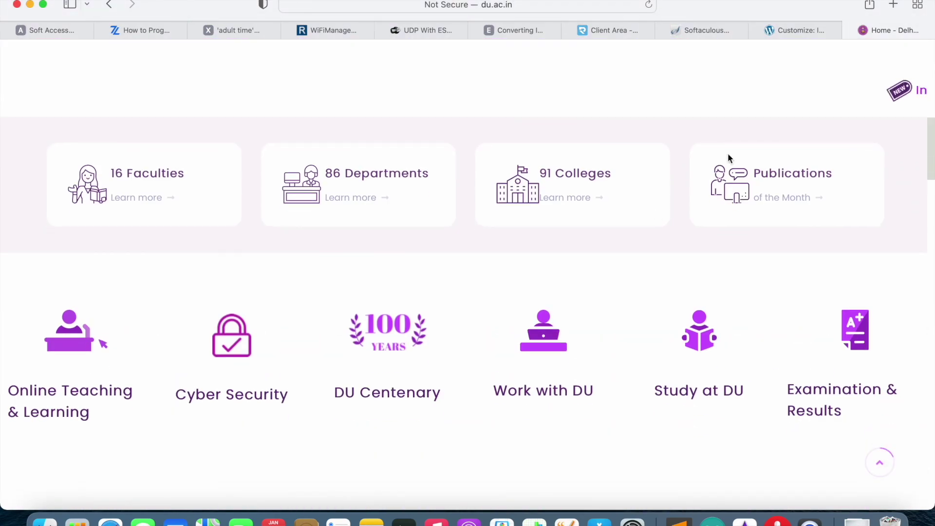
click(792, 35)
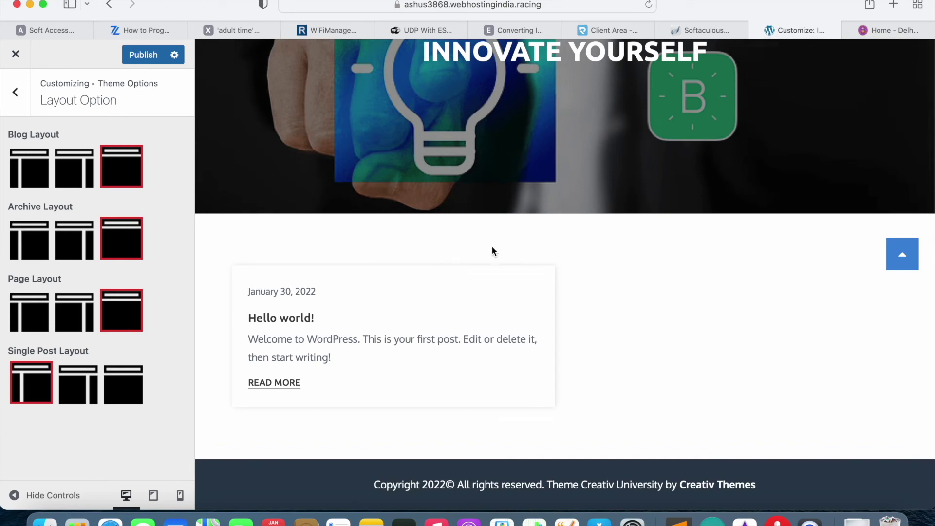
Step: Change the Read More Text from 'Read More' to 'more..'
click(19, 92)
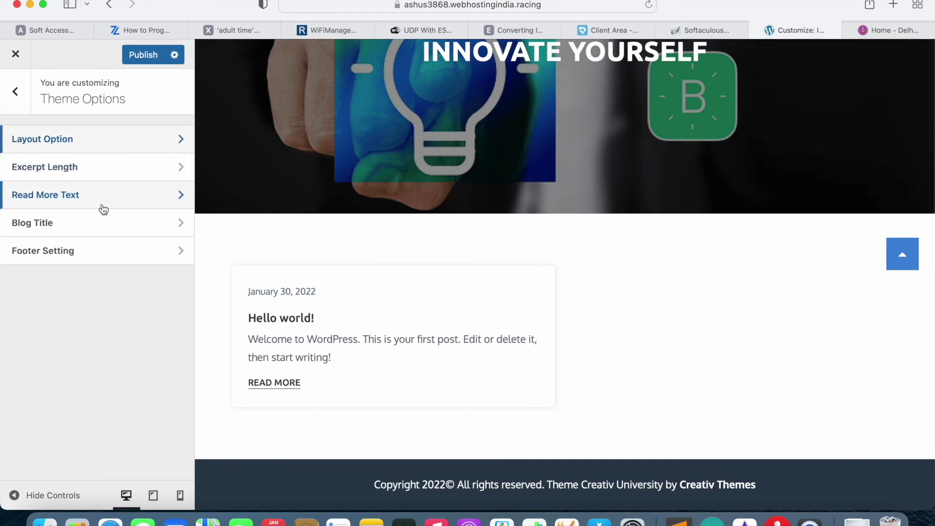
click(100, 205)
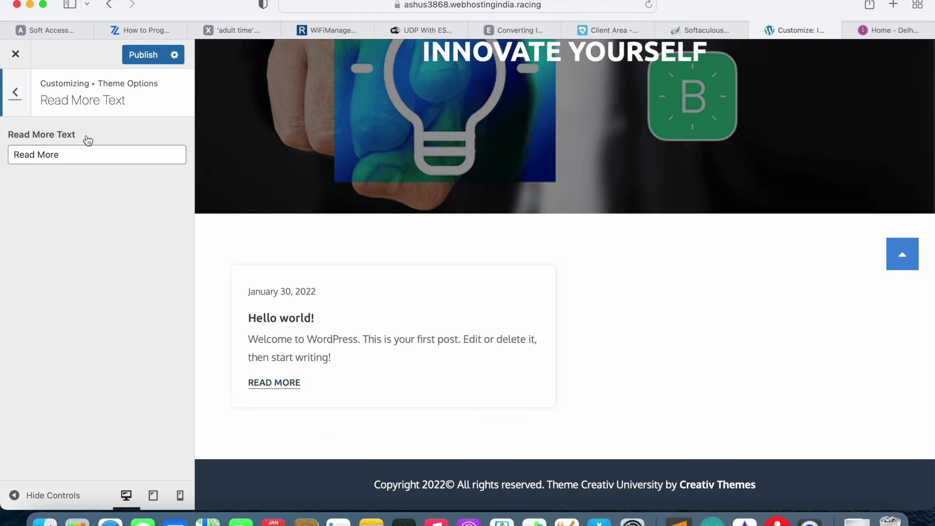
drag(62, 153, 3, 152)
text(...)
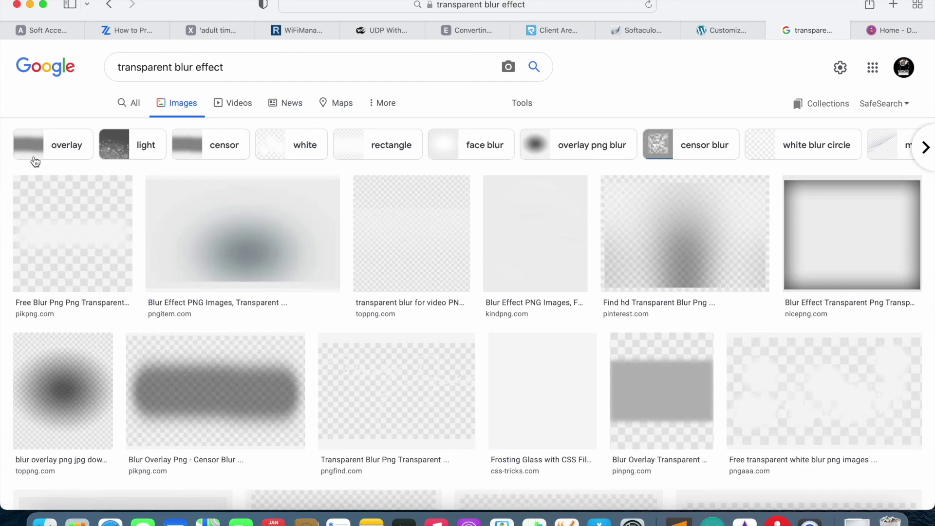
key(super+w)
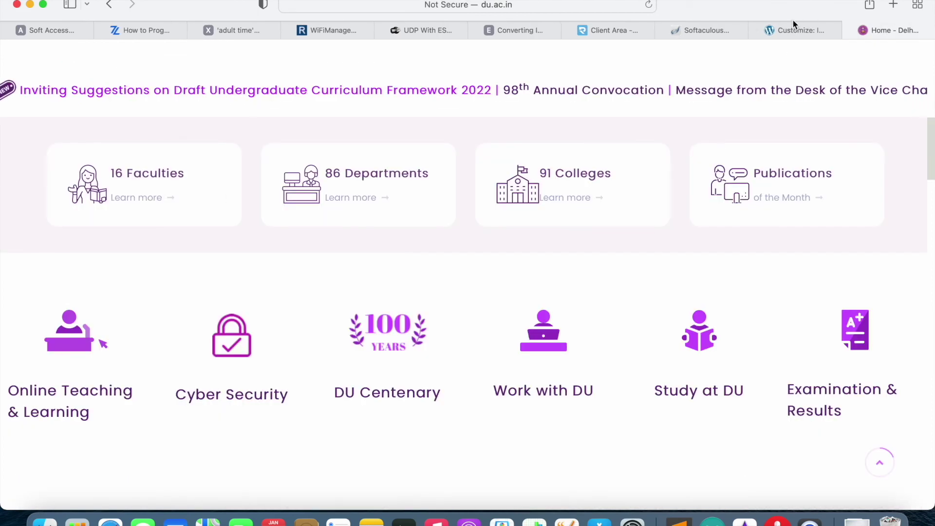
click(788, 30)
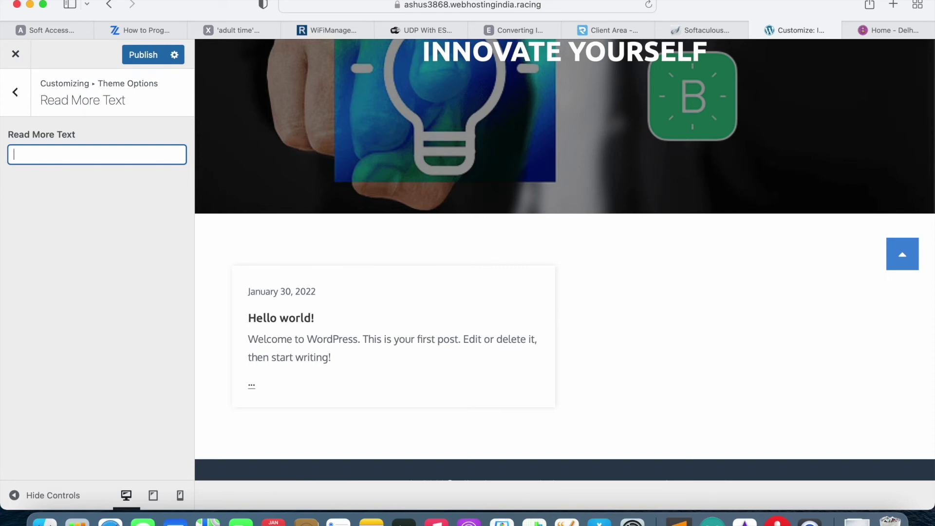
text(read)
key(BackSpace)
key(BackSpace)
text(more)
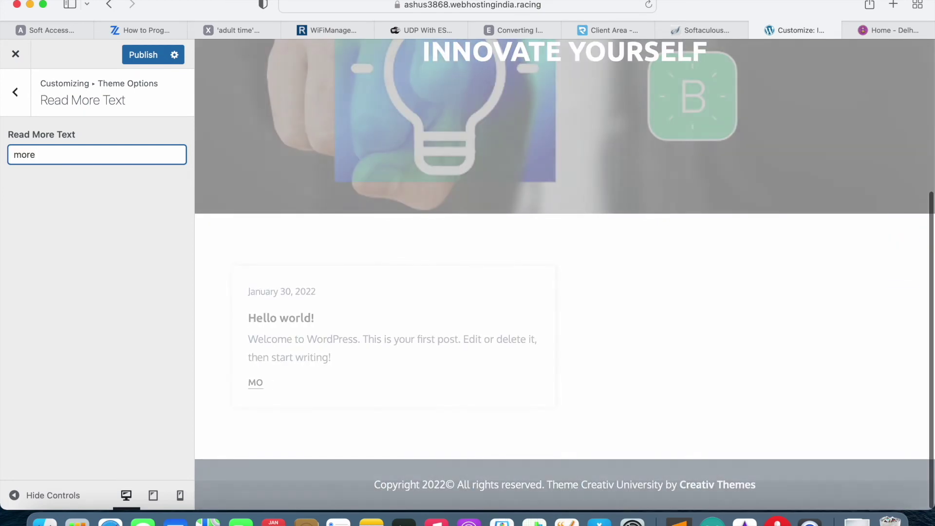
text(..)
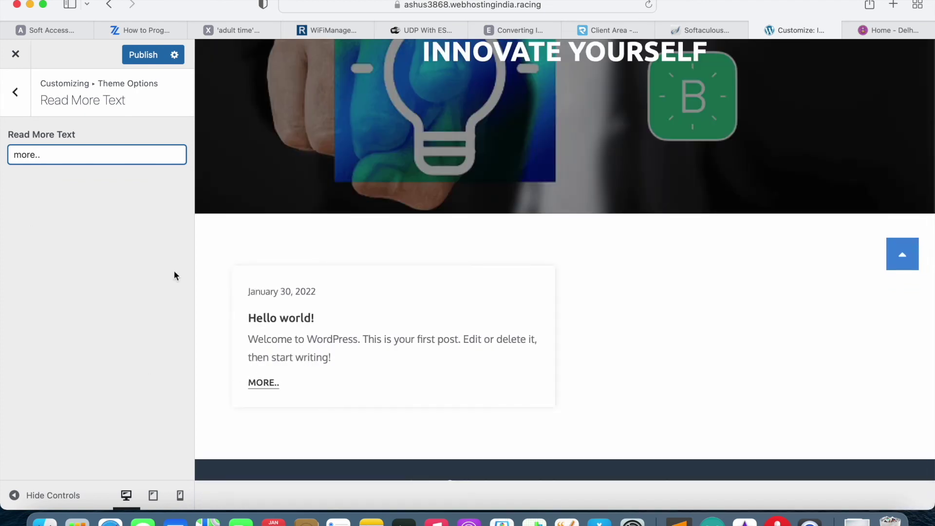
Step: Review the 'INNOVATE YOURSELF' blog title and the footer copyright text settings
click(19, 97)
click(100, 230)
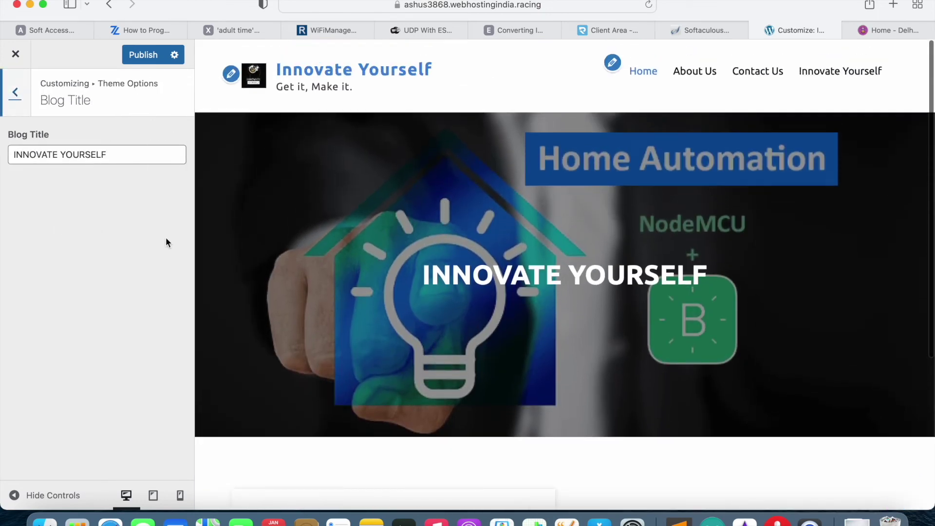
drag(13, 155, 106, 160)
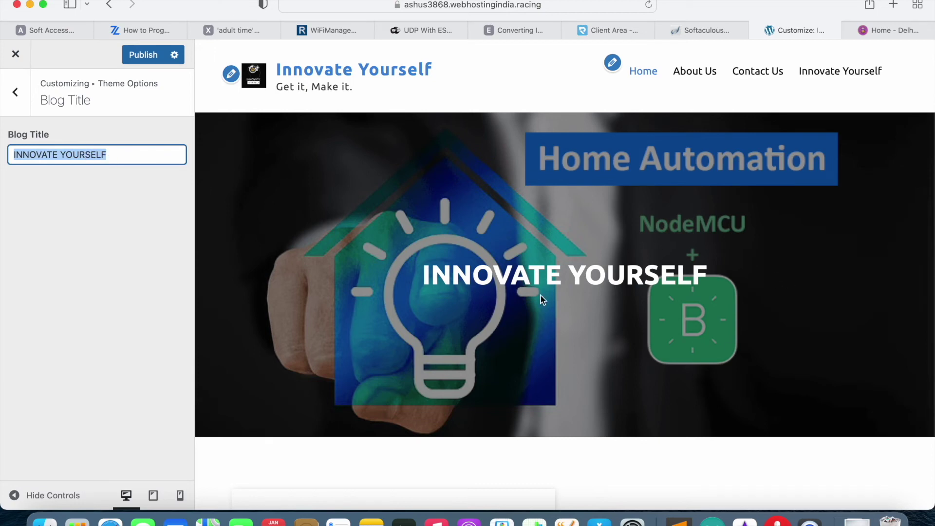
click(15, 92)
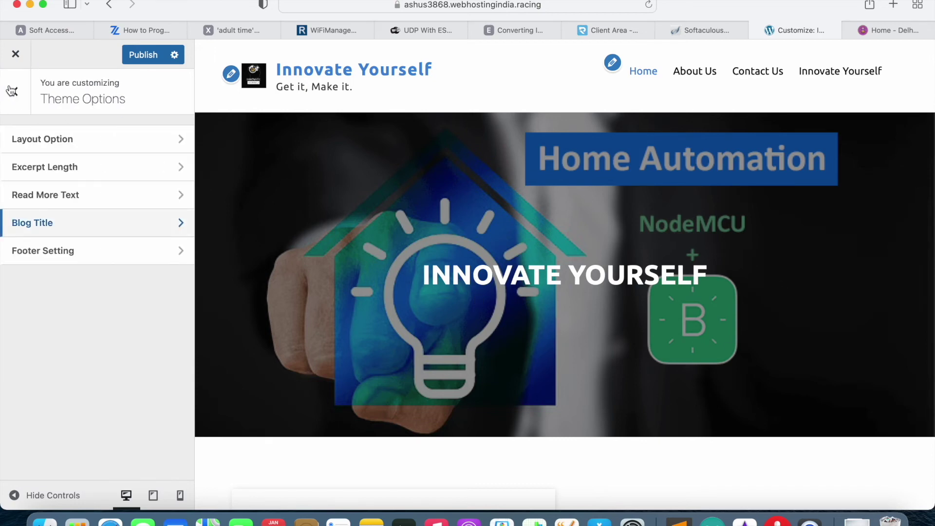
click(79, 259)
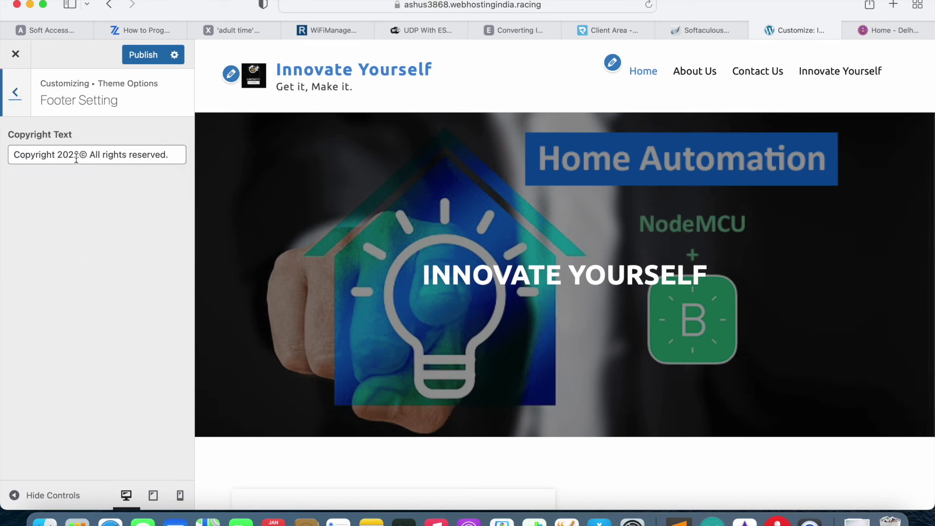
scroll(367, 305, down, 6)
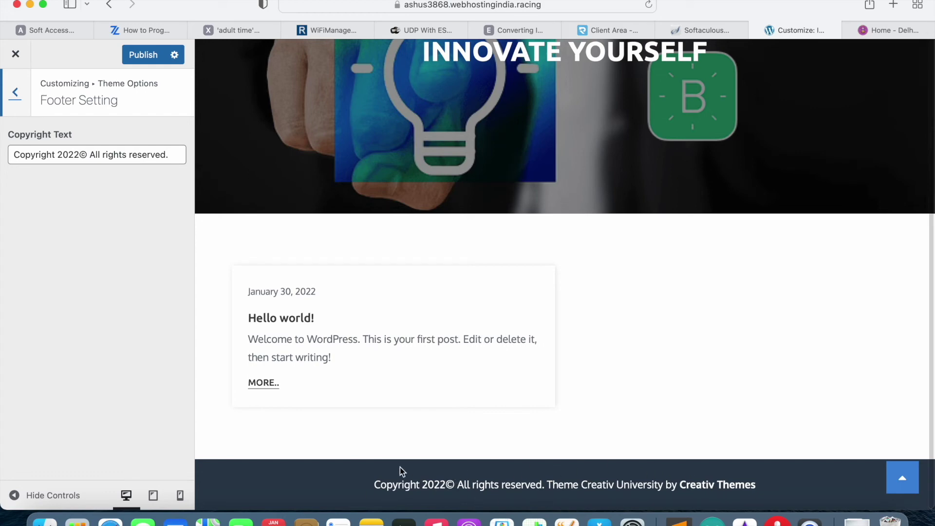
click(24, 81)
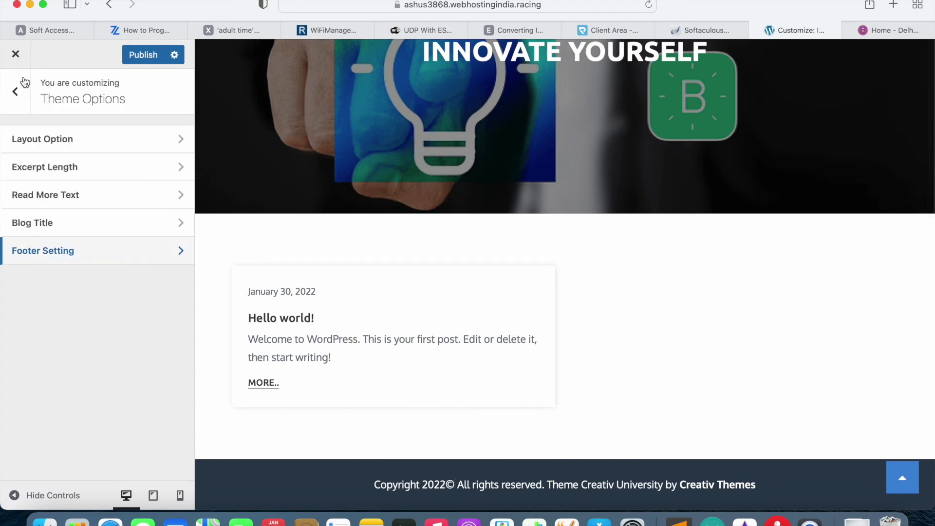
Step: Open Background Image and the media library, then close it without choosing an image
click(15, 94)
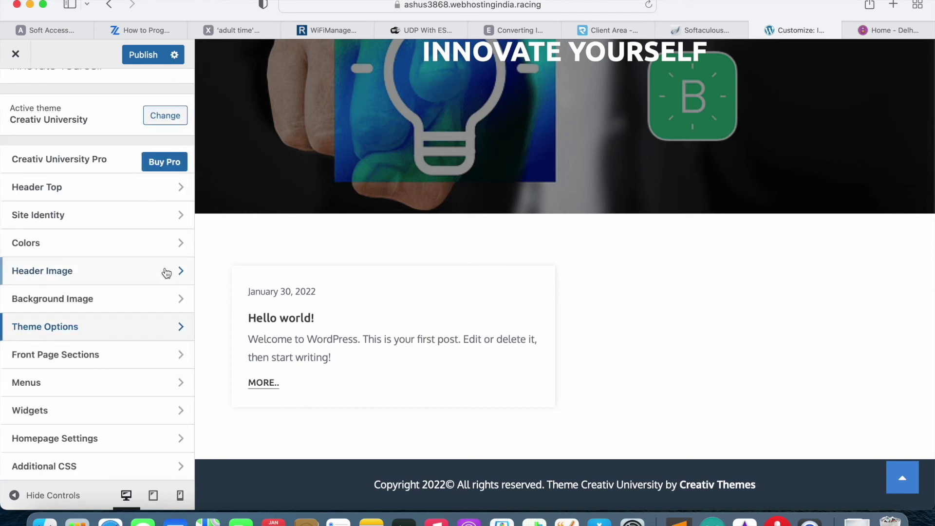
click(156, 299)
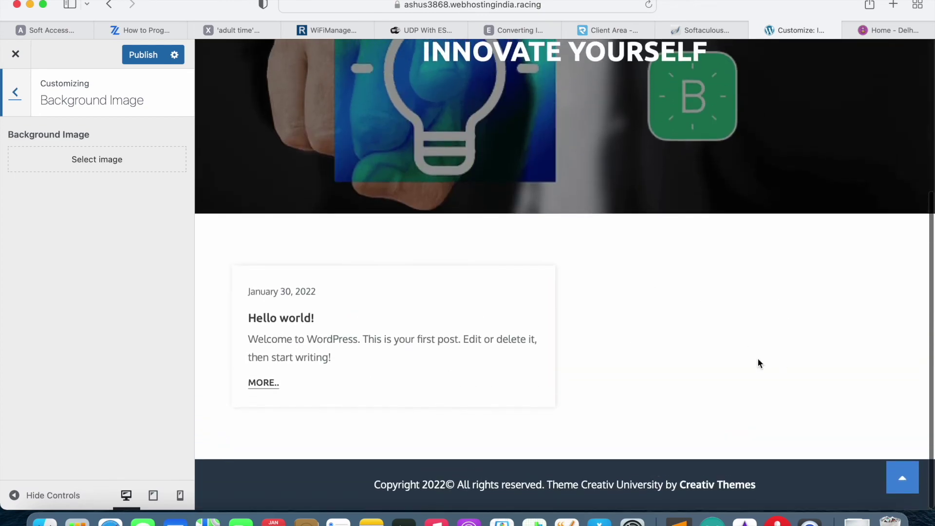
scroll(729, 328, up, 5)
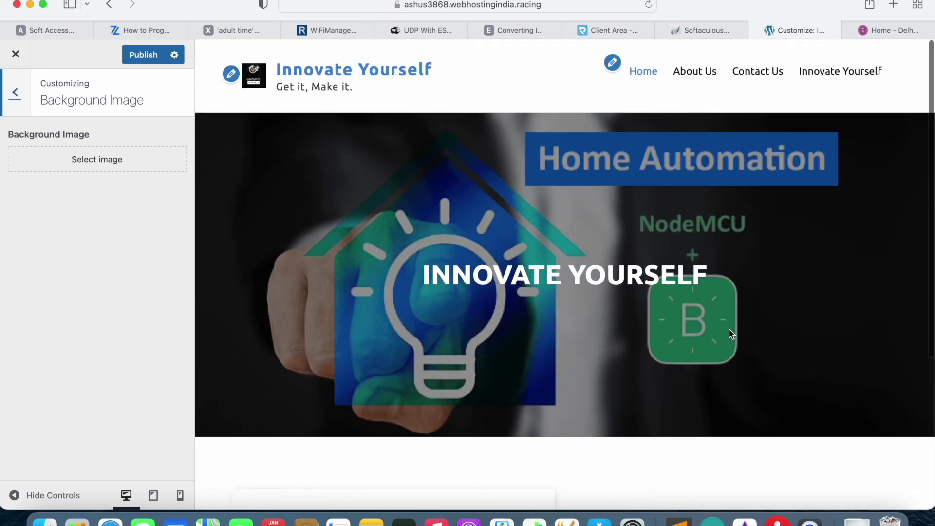
scroll(729, 329, down, 5)
click(119, 161)
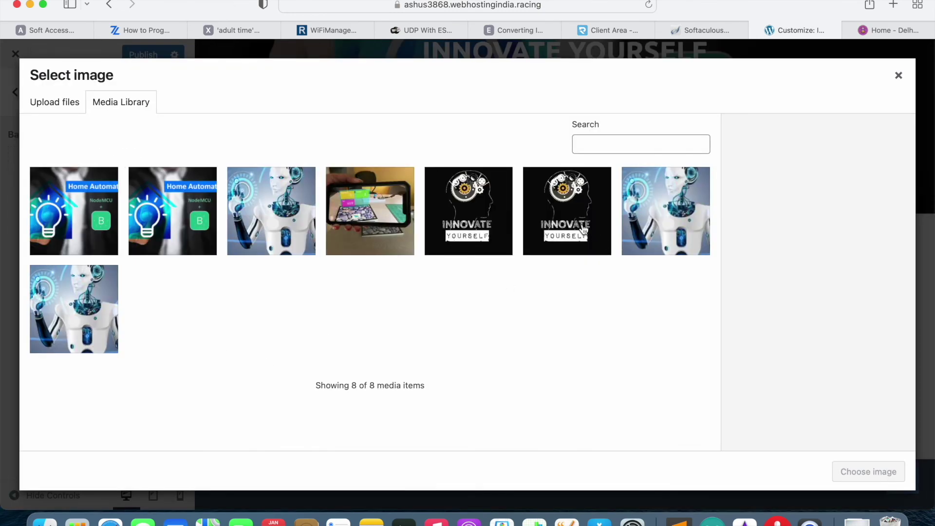
click(898, 76)
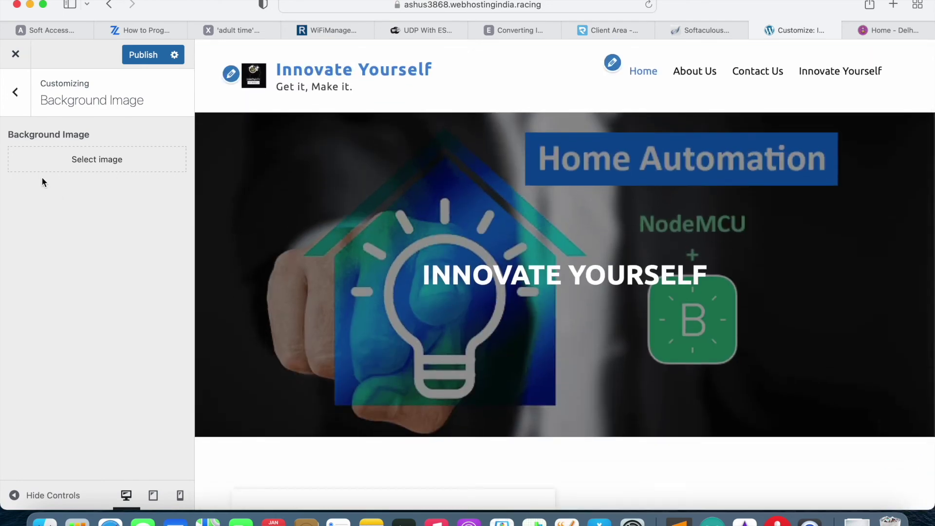
click(15, 92)
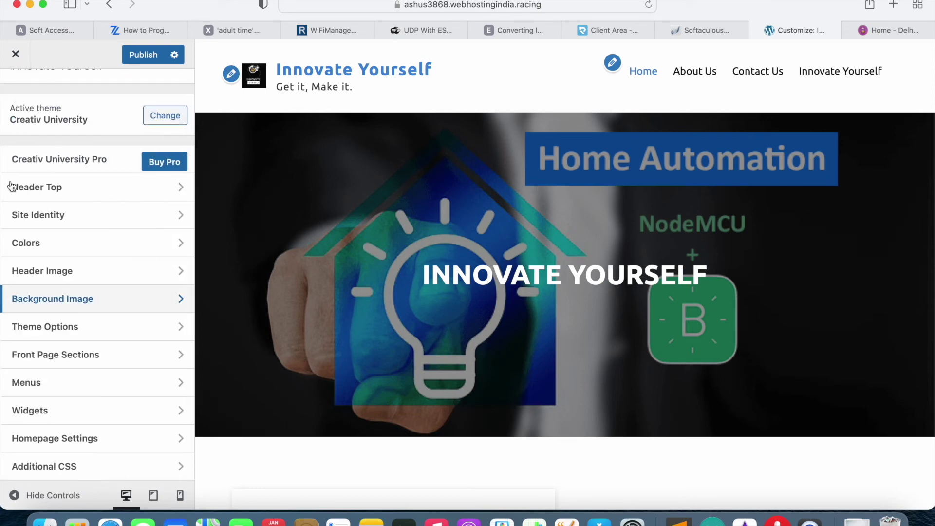
Step: Open Front Page Sections and peek at the Featured Slider settings before returning
click(169, 327)
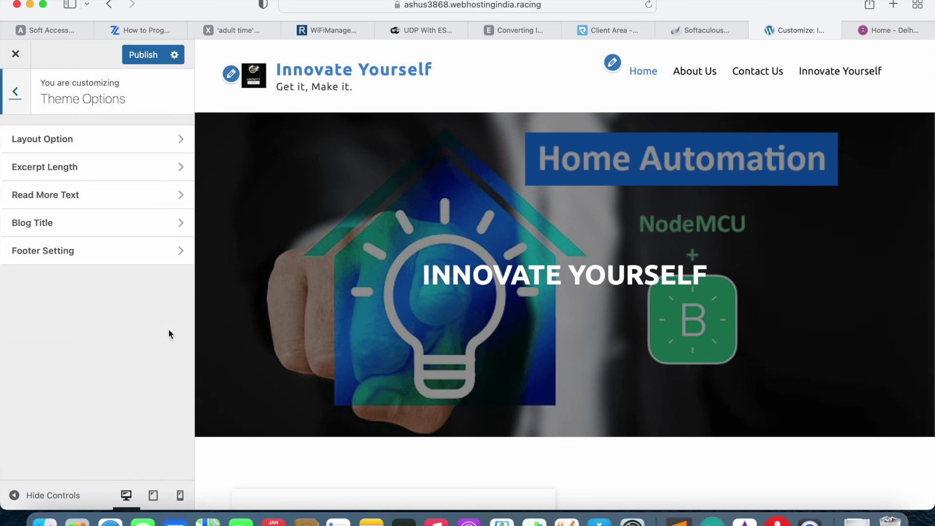
click(23, 97)
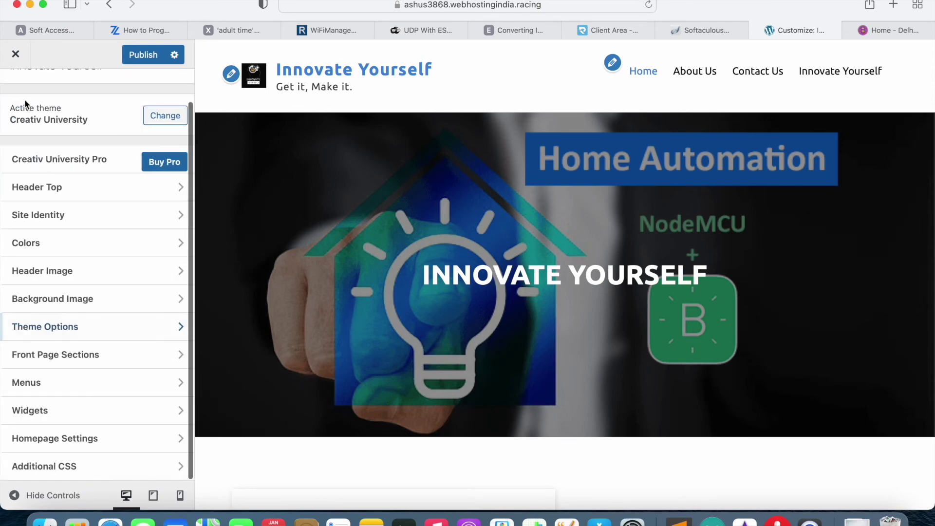
click(108, 362)
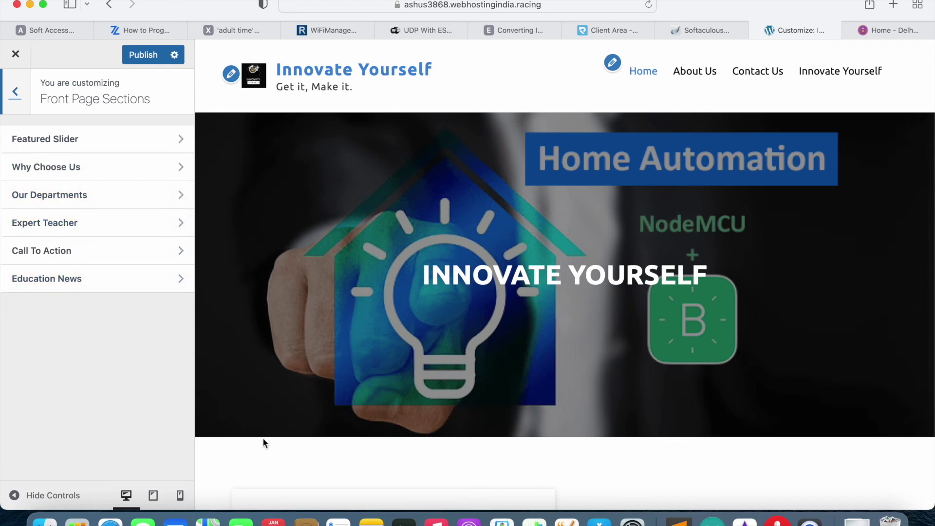
click(135, 140)
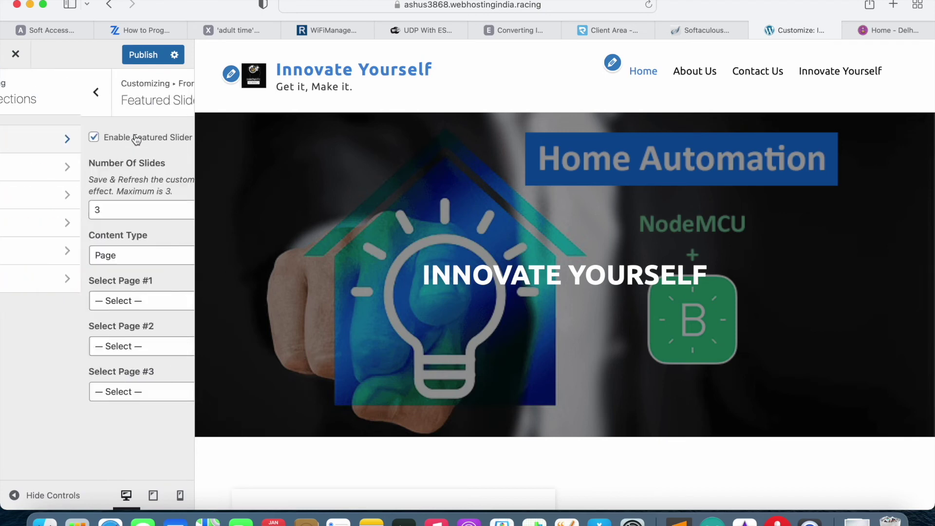
click(15, 92)
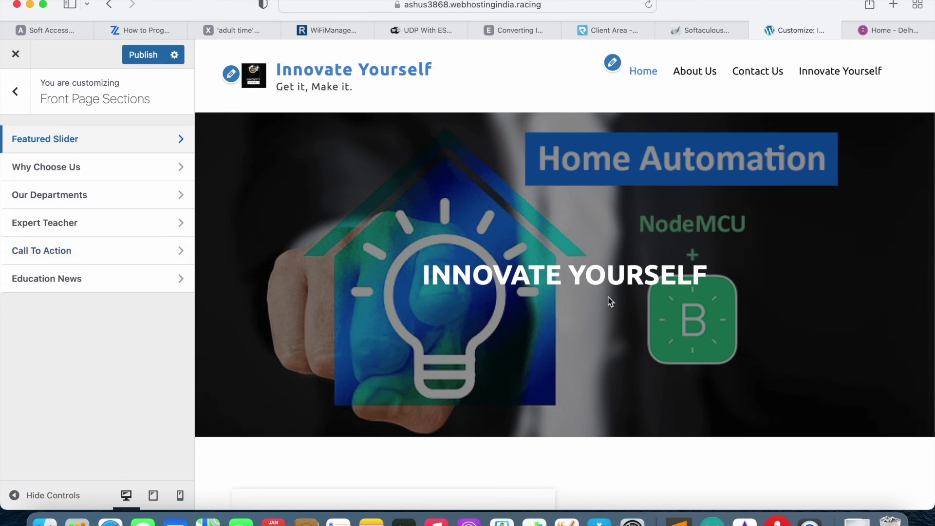
click(158, 178)
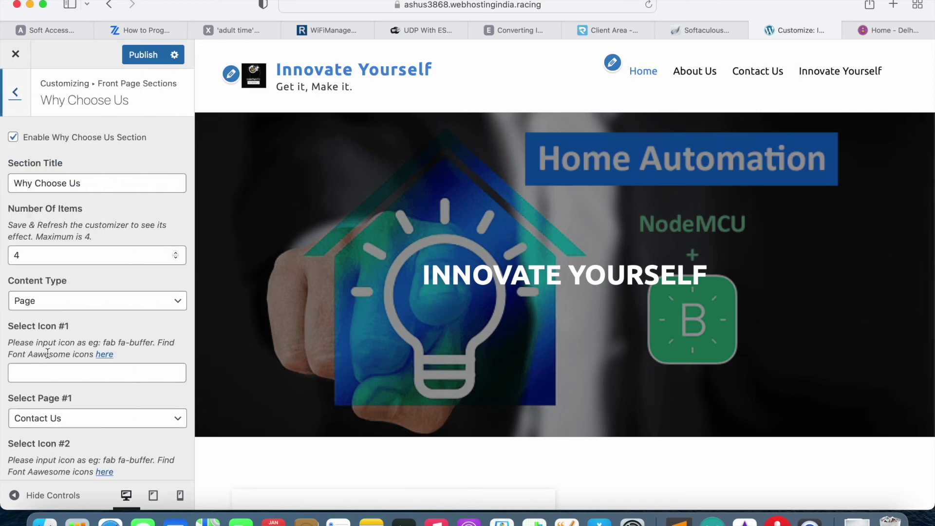
scroll(47, 352, down, 3)
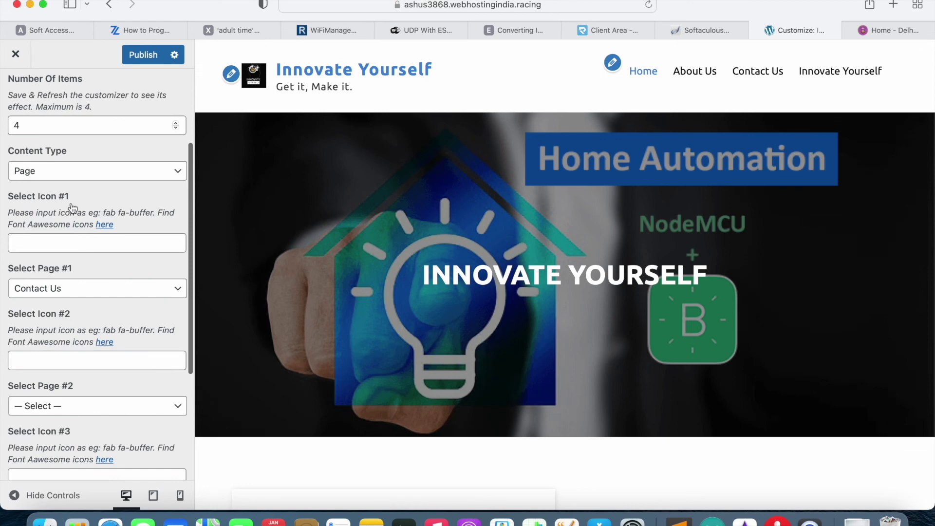
scroll(19, 359, down, 3)
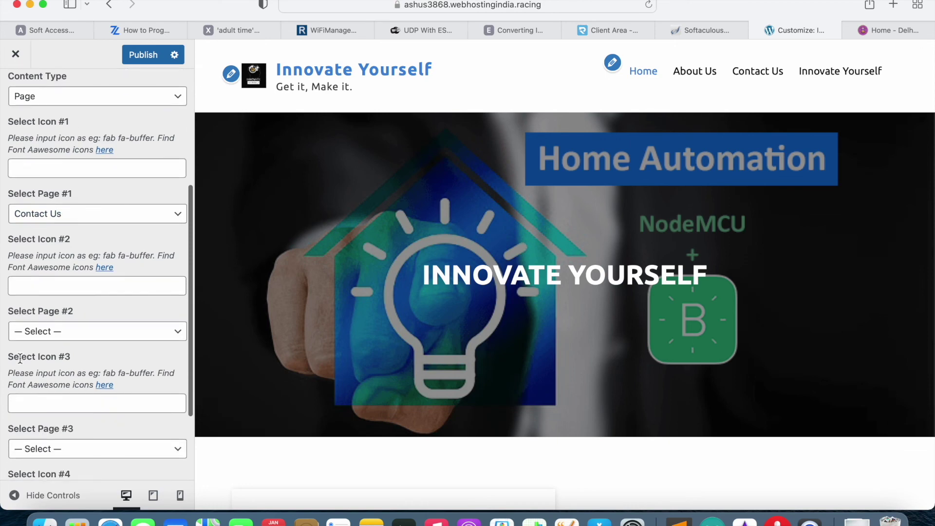
scroll(66, 358, down, 4)
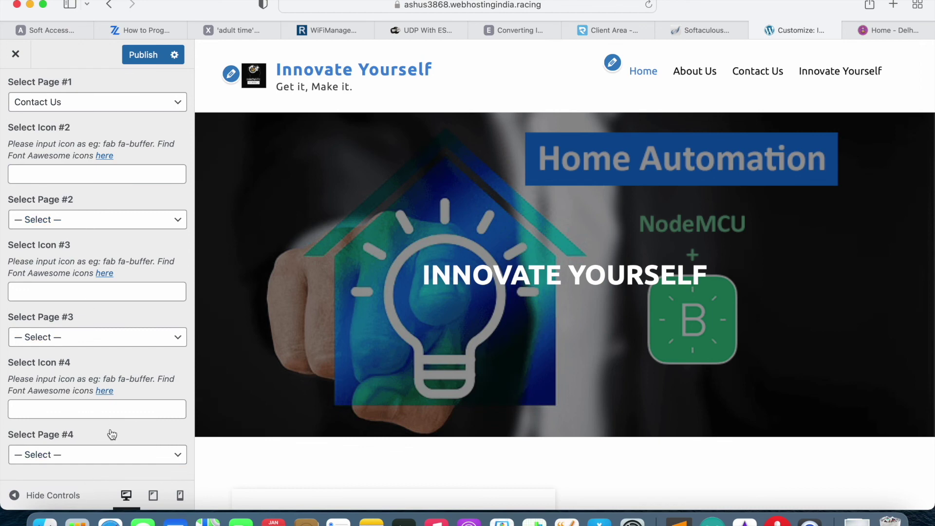
click(118, 454)
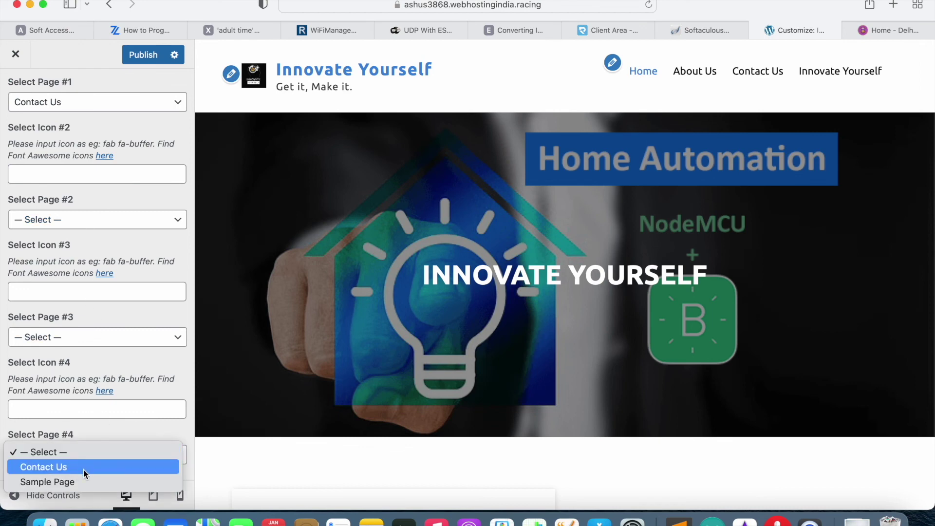
click(79, 235)
scroll(81, 241, up, 5)
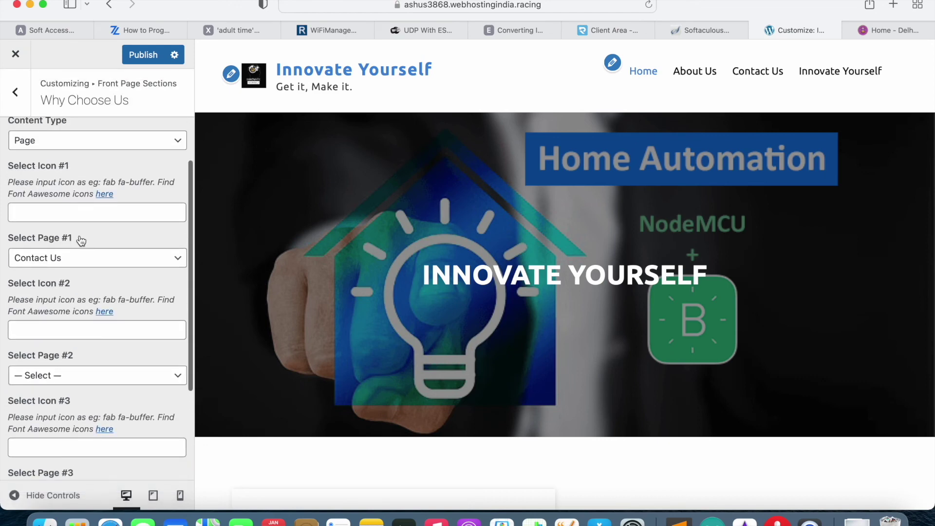
click(74, 257)
click(75, 257)
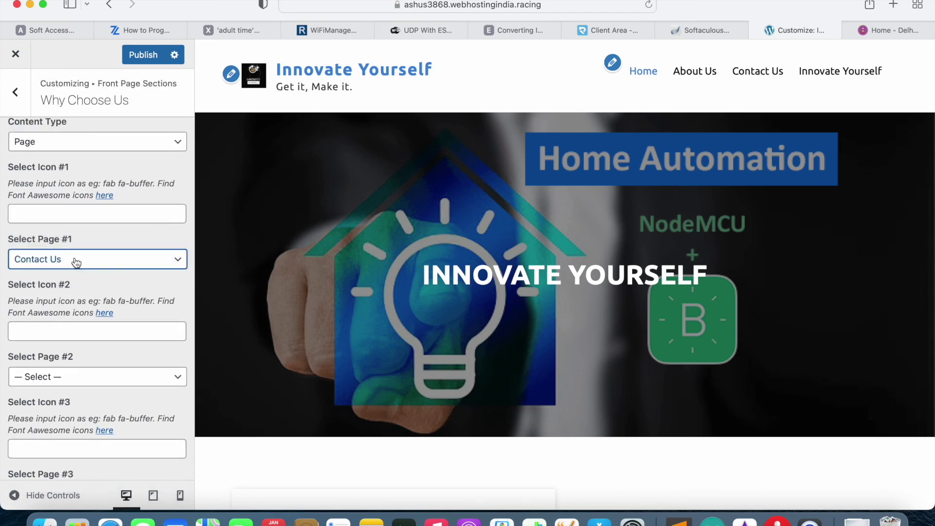
click(773, 72)
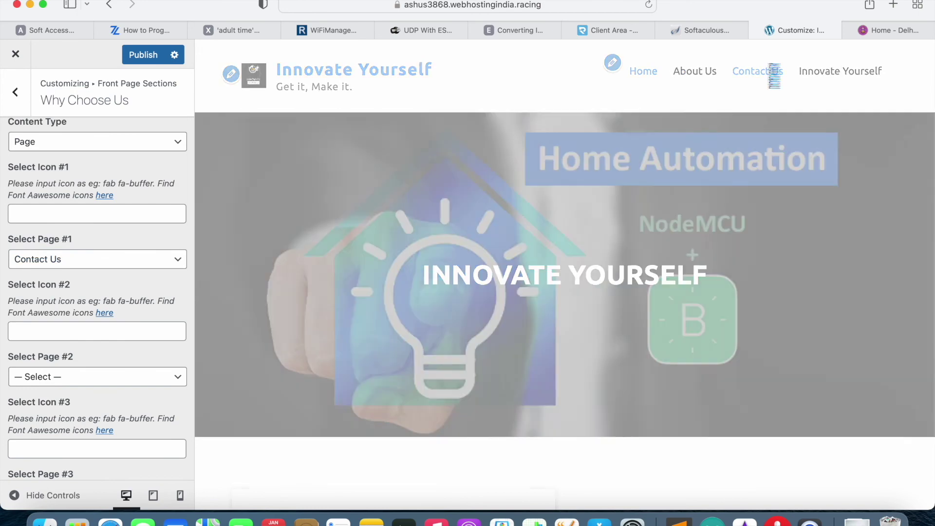
scroll(596, 236, down, 2)
scroll(597, 236, up, 2)
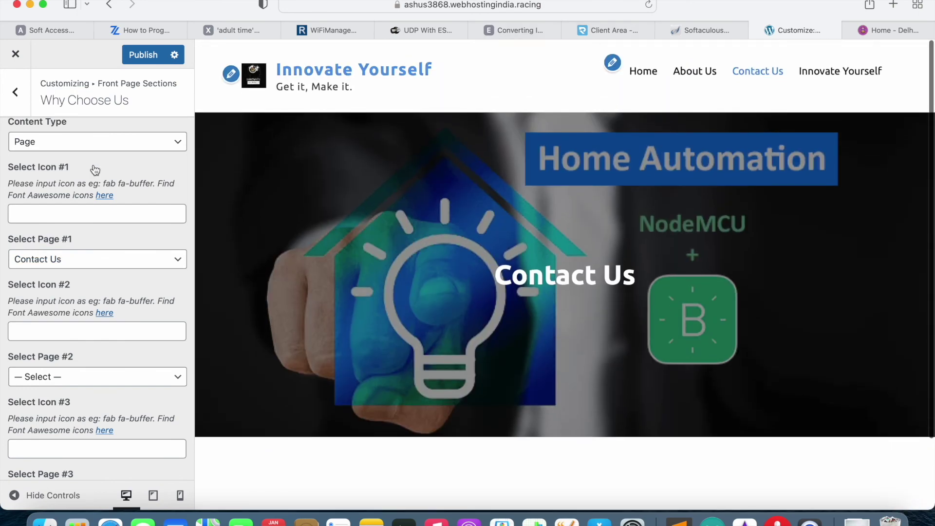
click(250, 74)
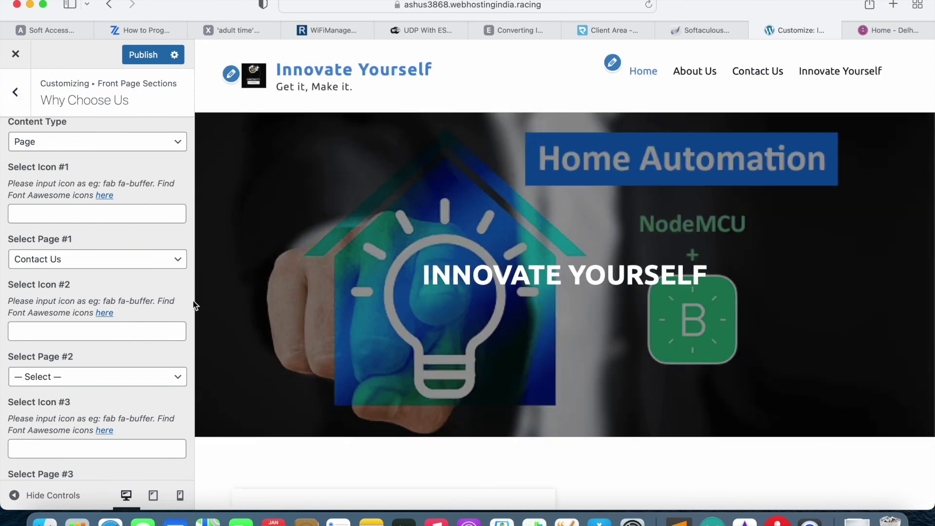
click(11, 94)
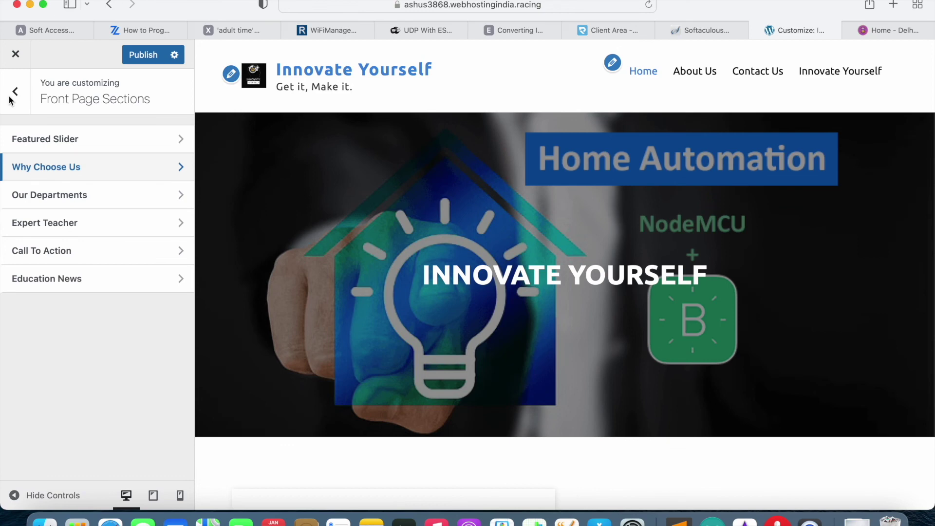
Step: Glance at the Menus section, then publish all the customizer changes
click(11, 98)
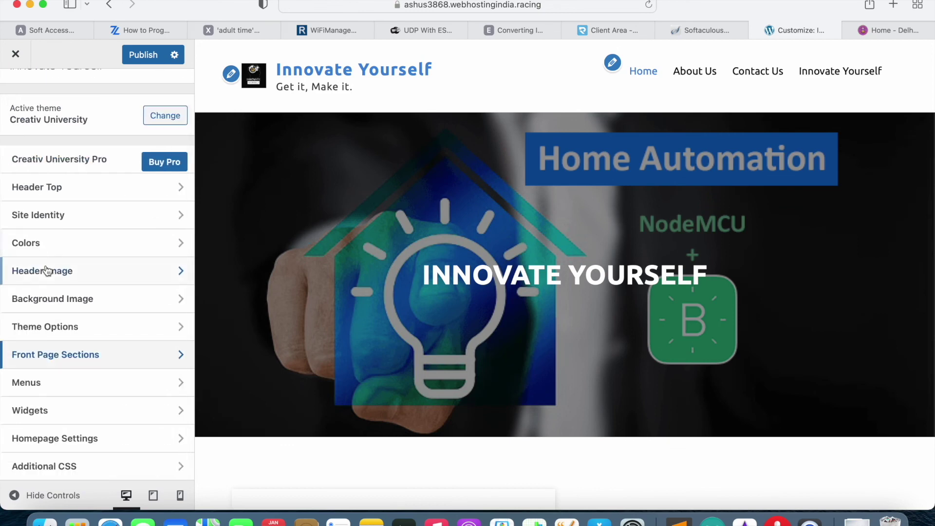
scroll(46, 271, up, 2)
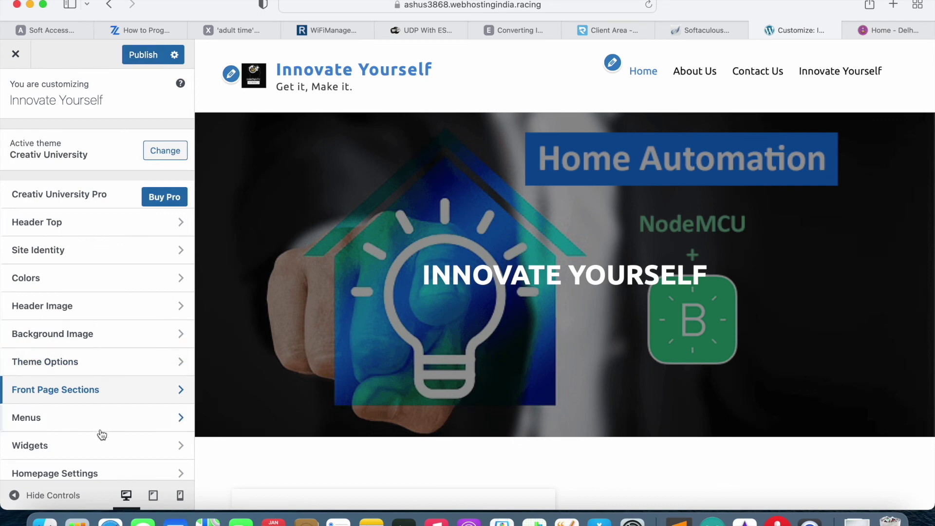
scroll(109, 295, down, 2)
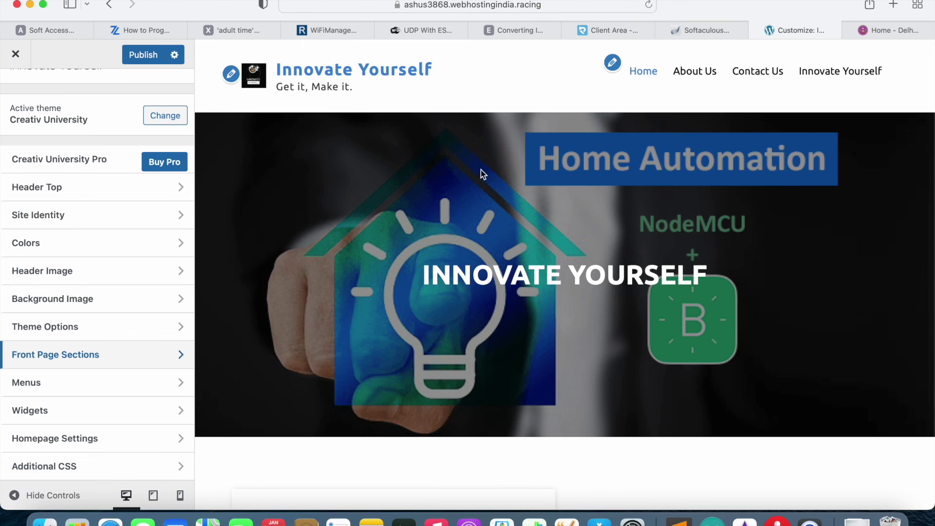
scroll(441, 207, down, 5)
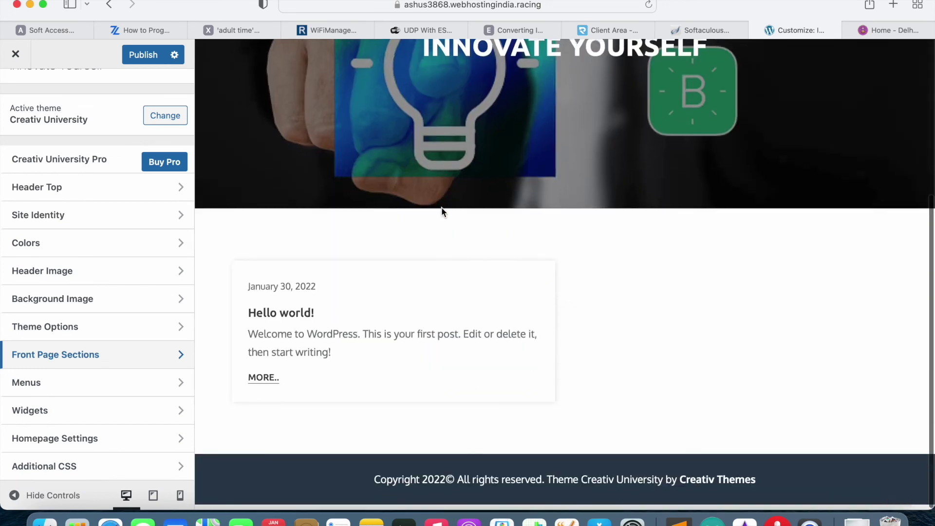
scroll(472, 281, up, 5)
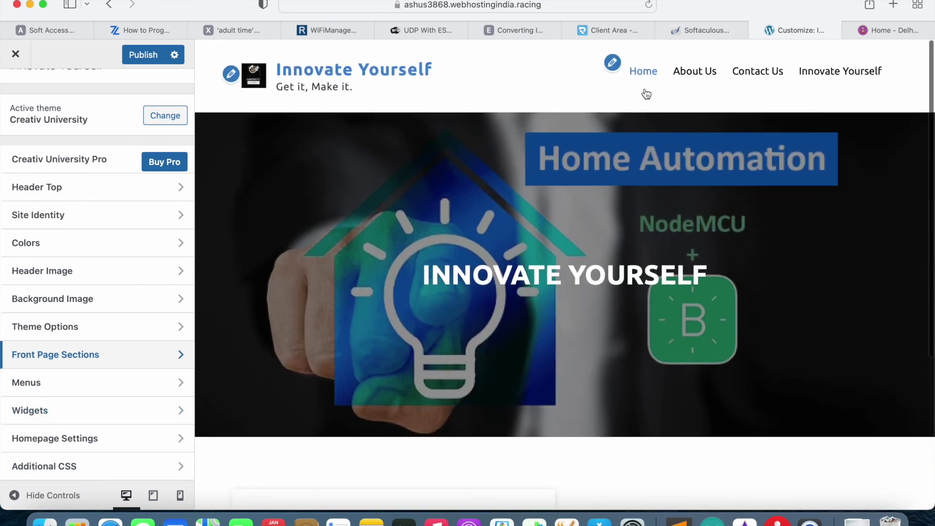
click(180, 382)
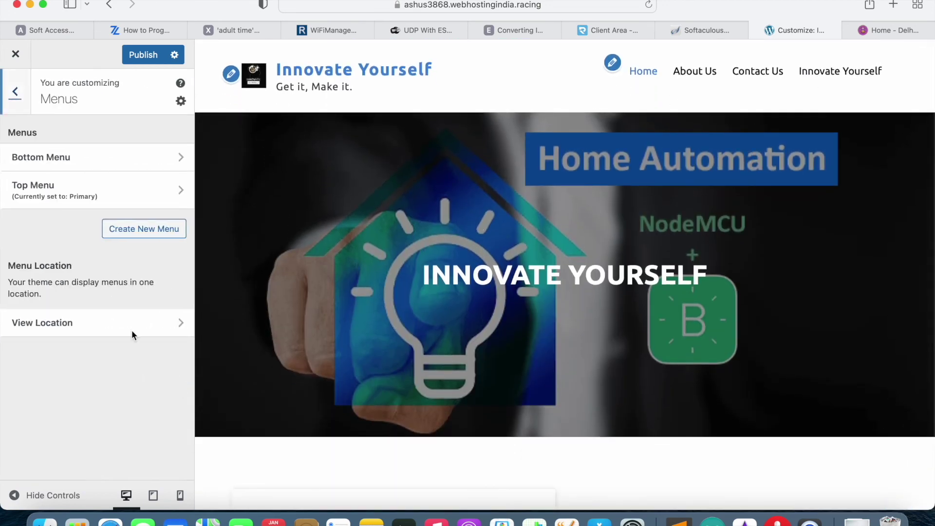
click(15, 93)
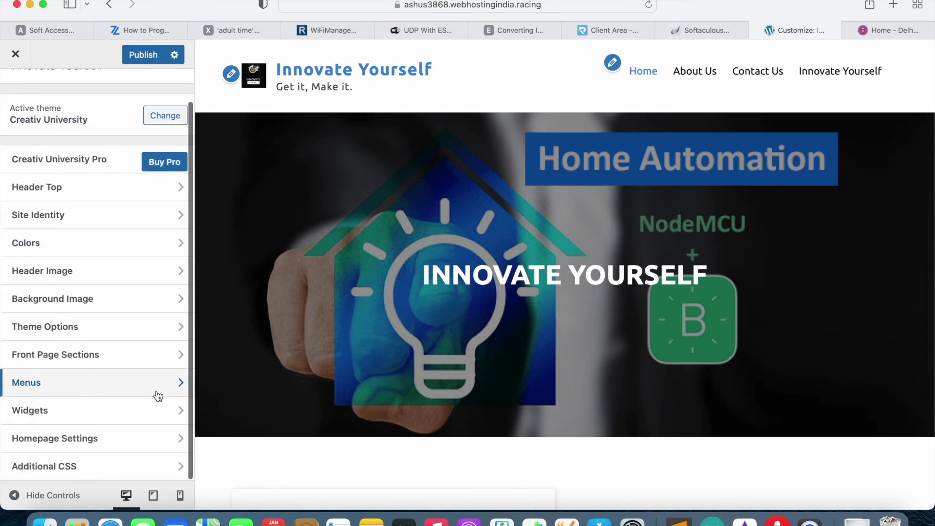
click(144, 56)
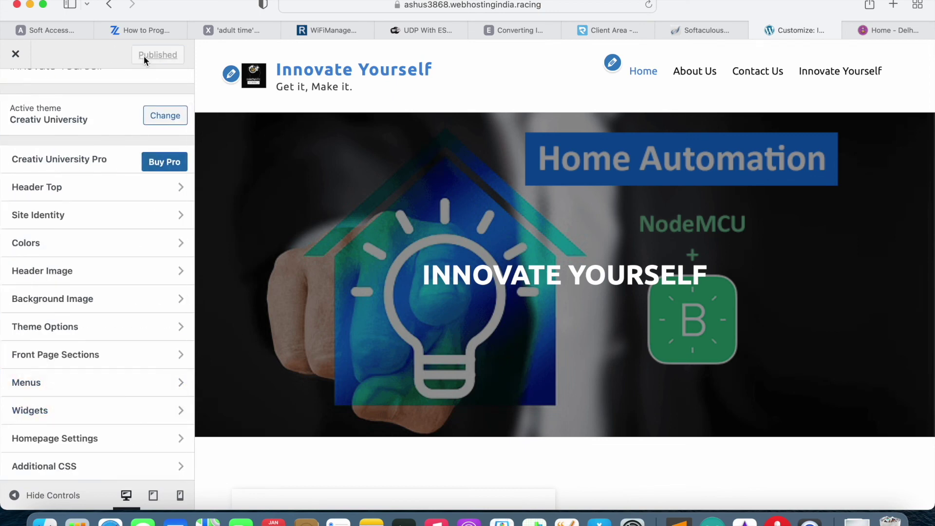
Step: Close the customizer and visit the live home page, scrolling to the Hello world! post and footer
scroll(136, 192, up, 3)
click(16, 57)
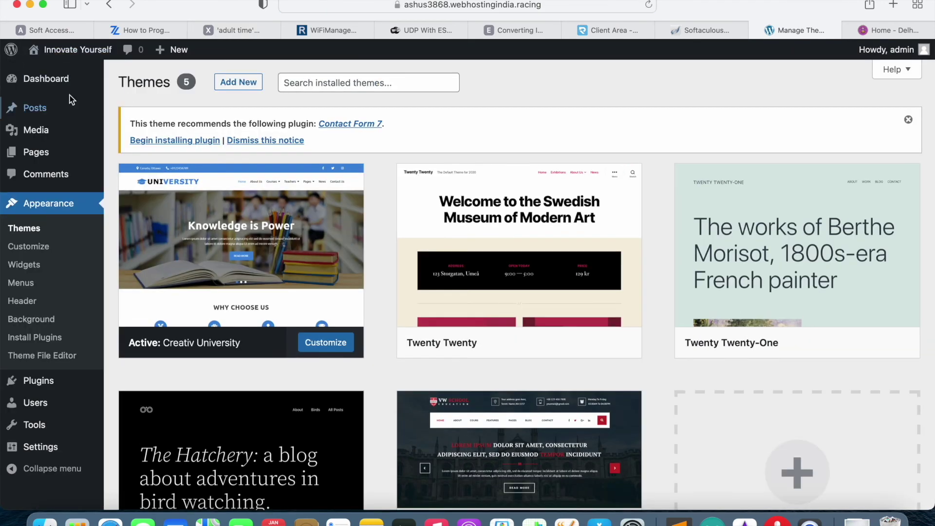
click(54, 73)
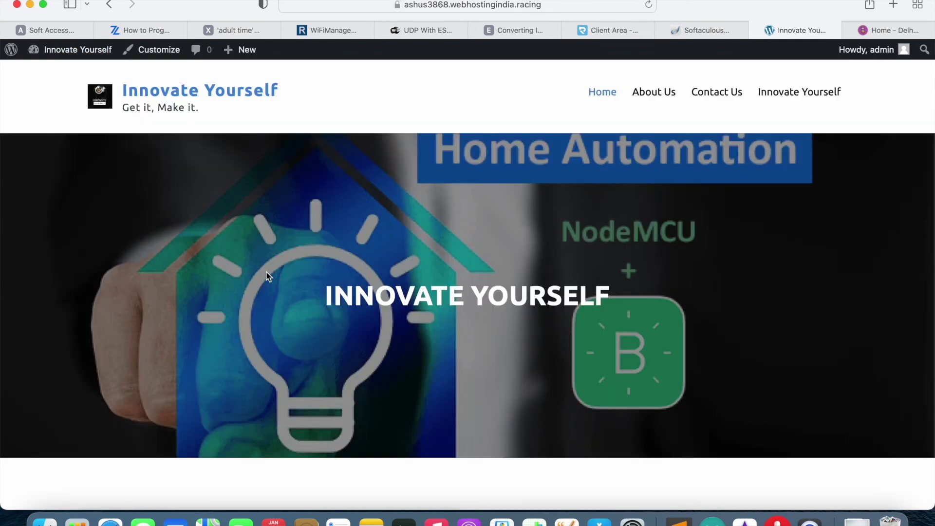
scroll(266, 275, down, 5)
scroll(266, 273, up, 5)
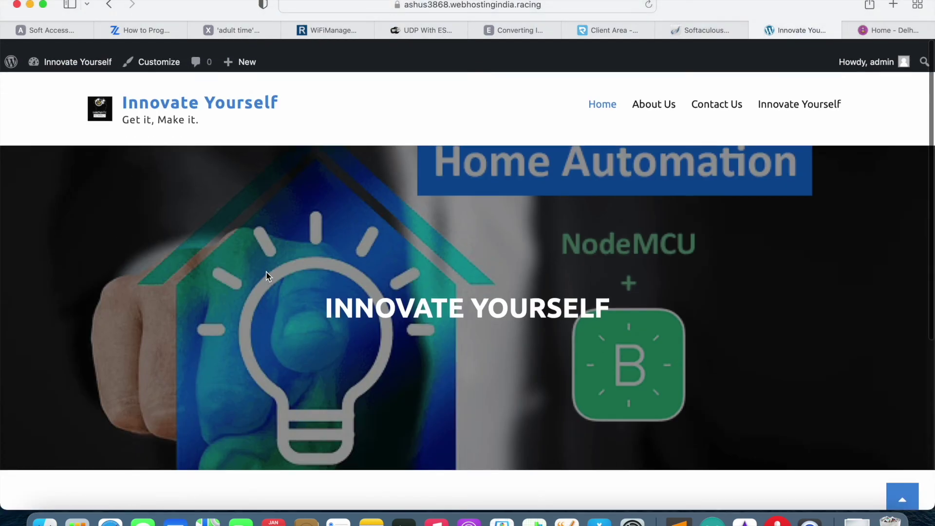
scroll(266, 273, down, 5)
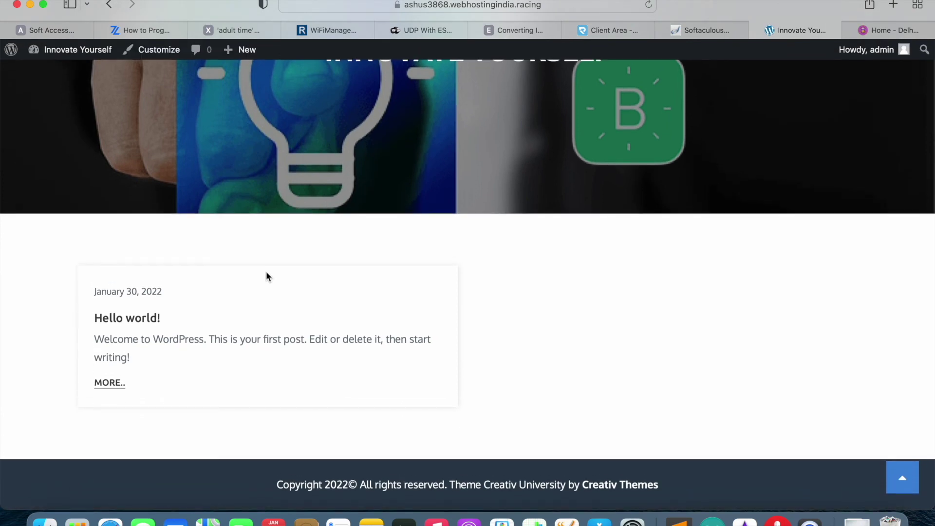
scroll(266, 277, up, 5)
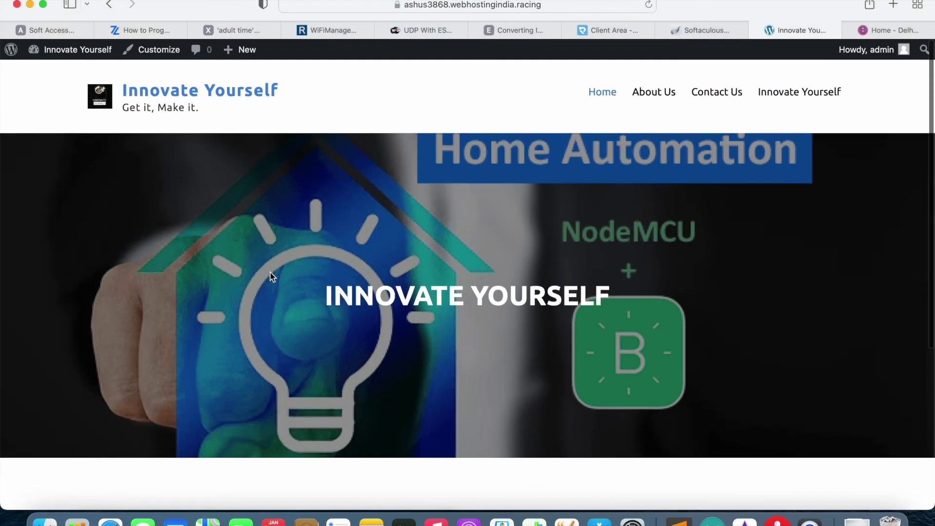